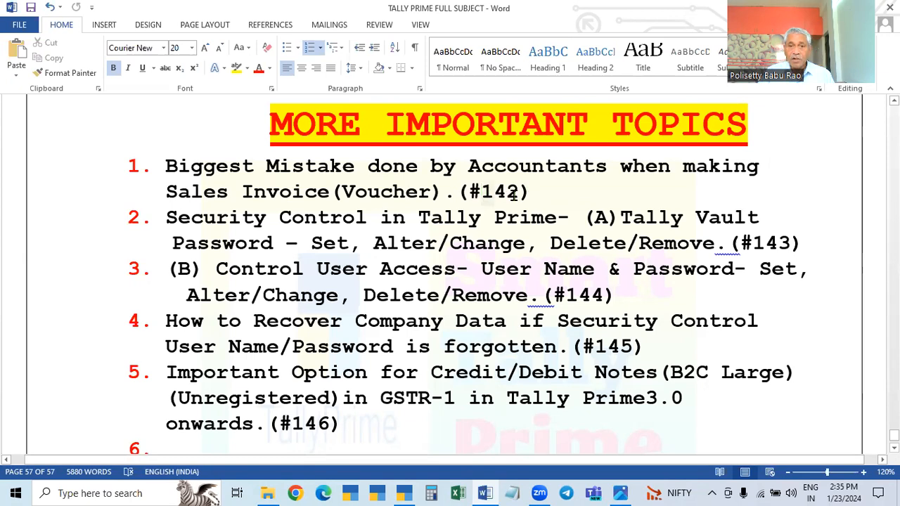
# Review the numbered list under MORE IMPORTANT TOPICS, highlighting the reference number of the first topic
pyautogui.doubleClick(503, 194)
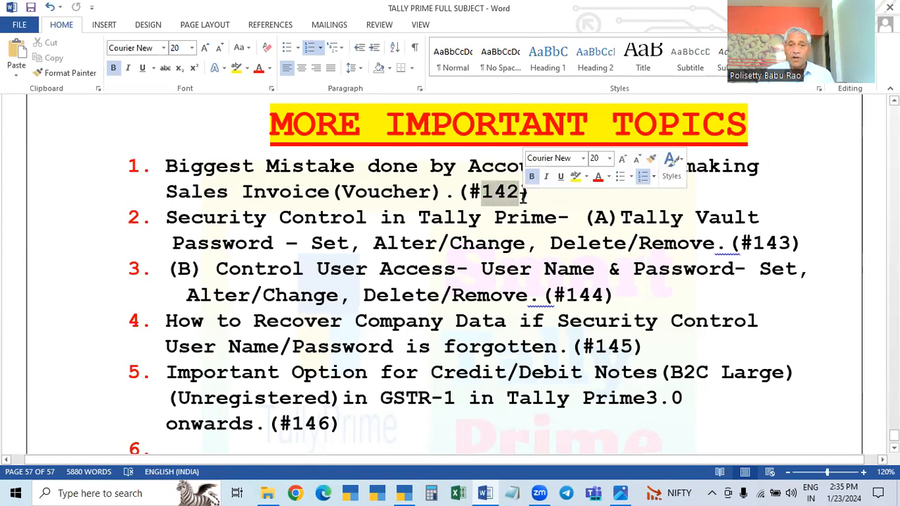
pyautogui.click(850, 198)
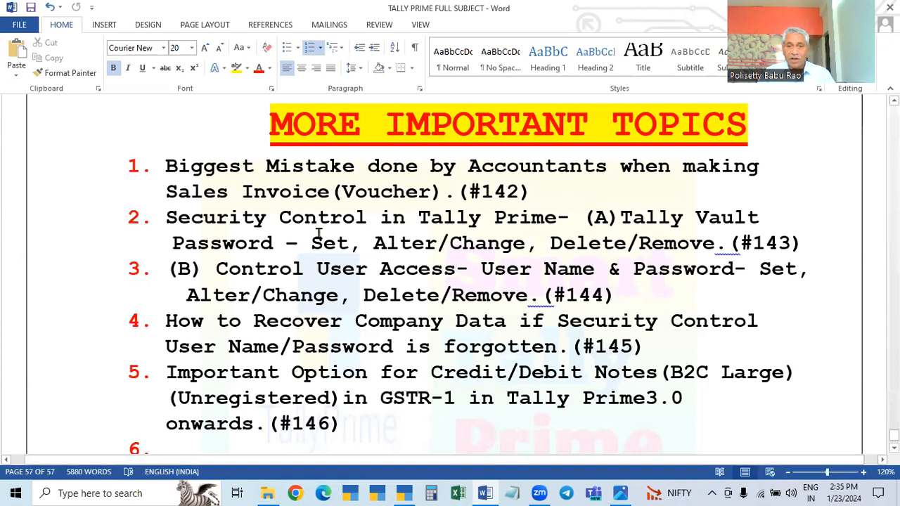
pyautogui.moveTo(481, 194); pyautogui.dragTo(539, 199)
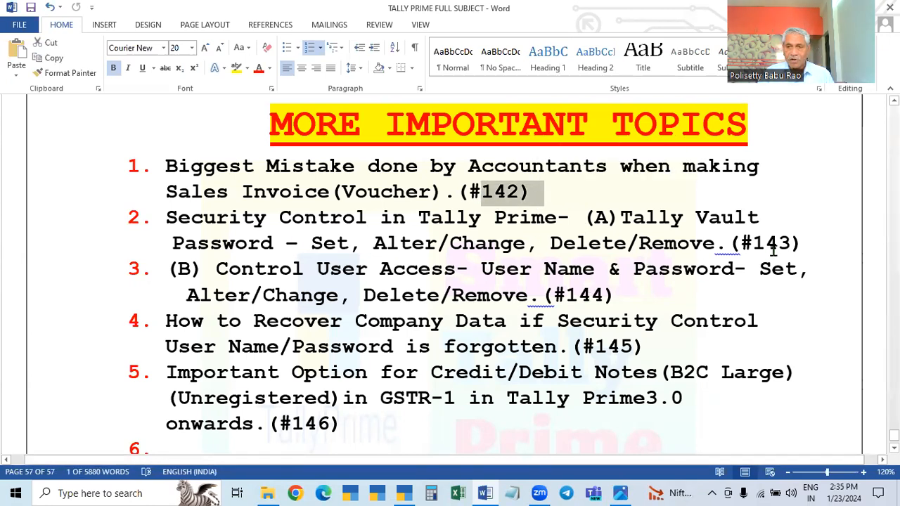
pyautogui.scroll(-1, 365, 330)
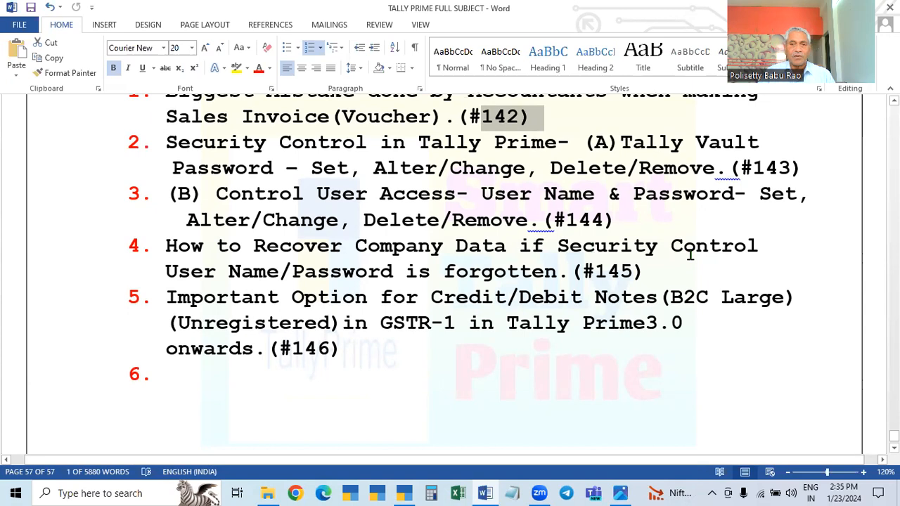
pyautogui.scroll(1, 691, 255)
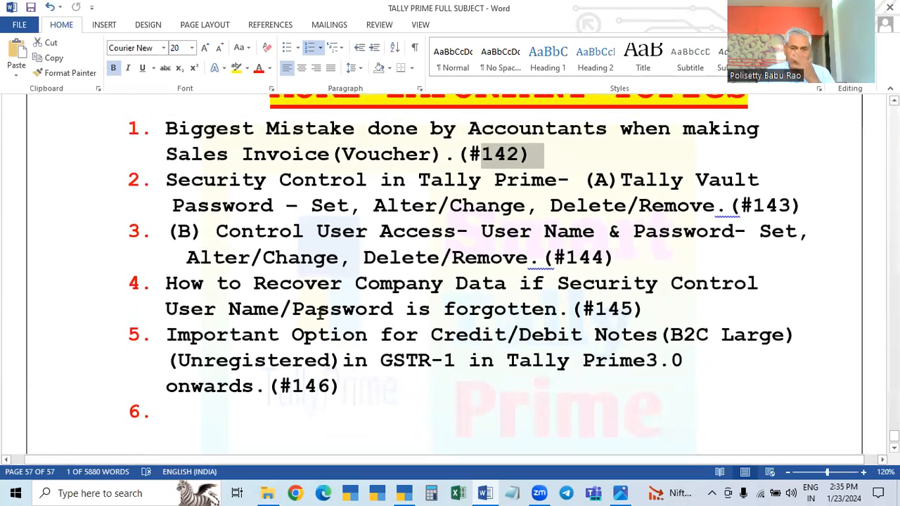
pyautogui.scroll(1, 402, 309)
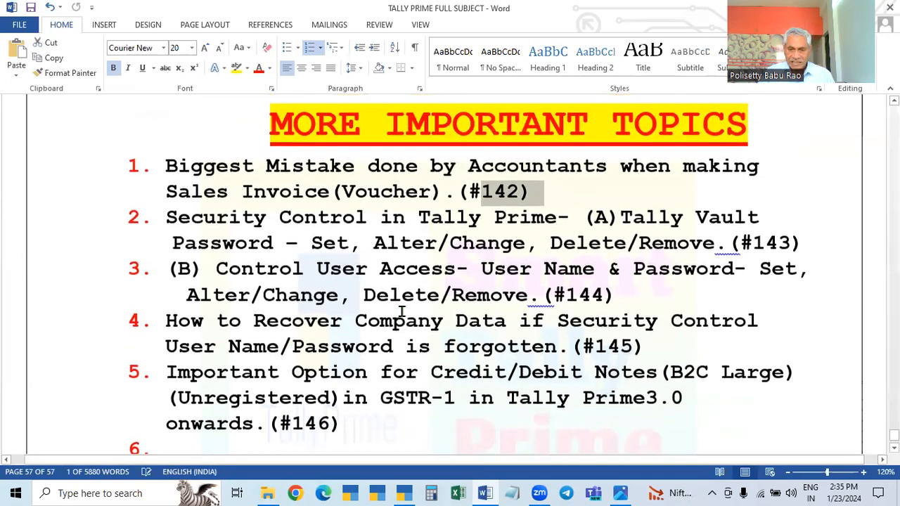
# Switch to TallyPrime and select the Tally Security company to open its login
pyautogui.click(405, 492)
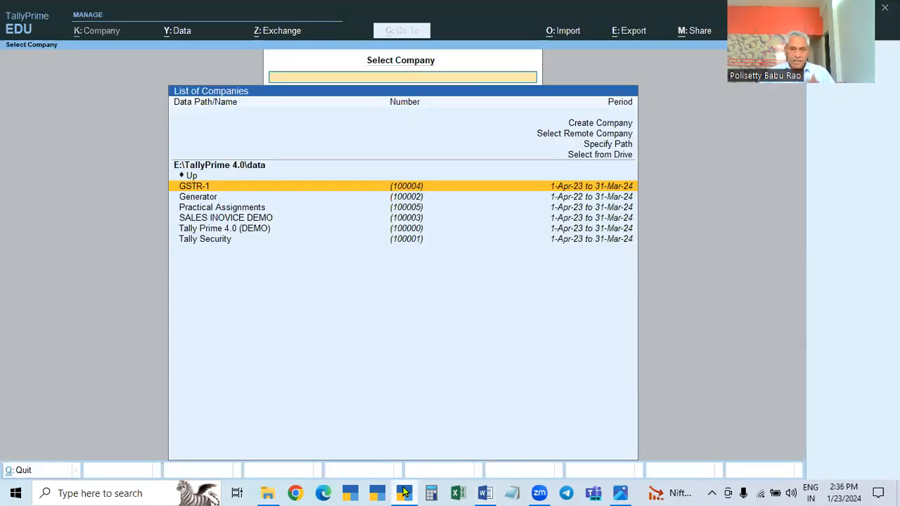
pyautogui.click(217, 243)
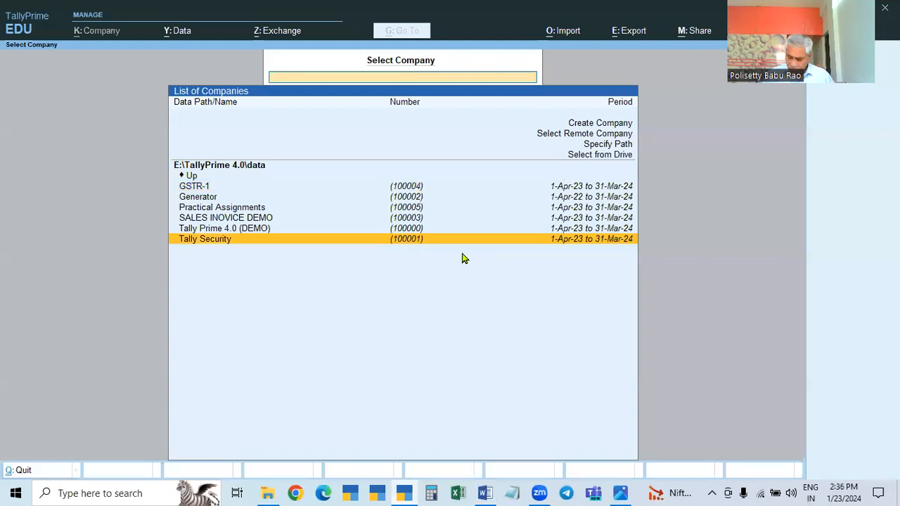
pyautogui.press('Return')
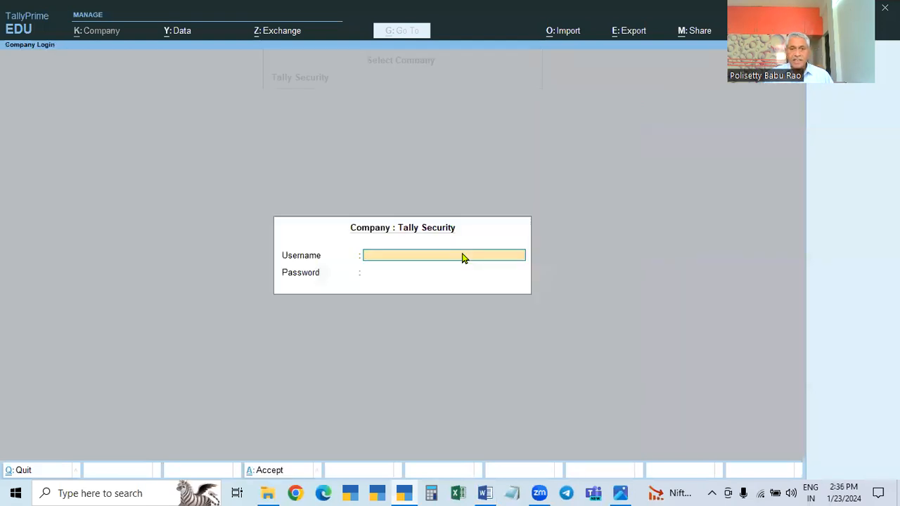
pyautogui.write('ADMIN')
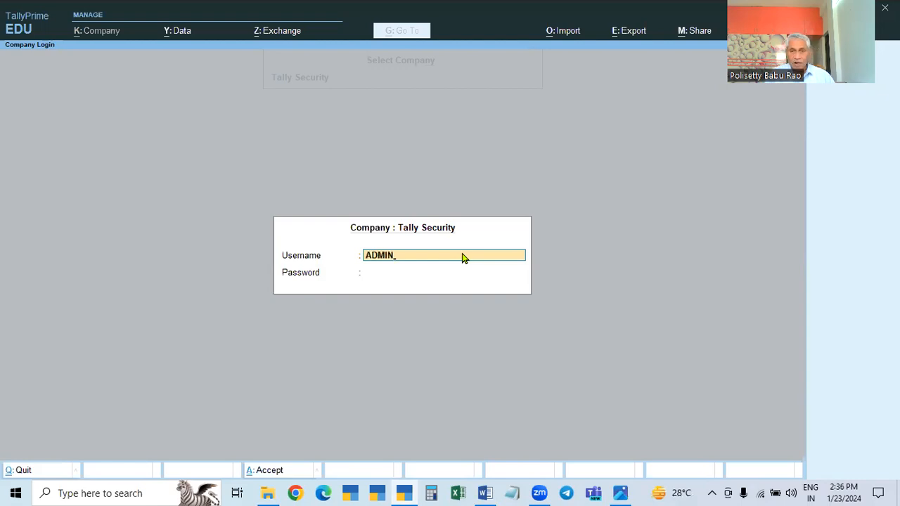
pyautogui.press('Return')
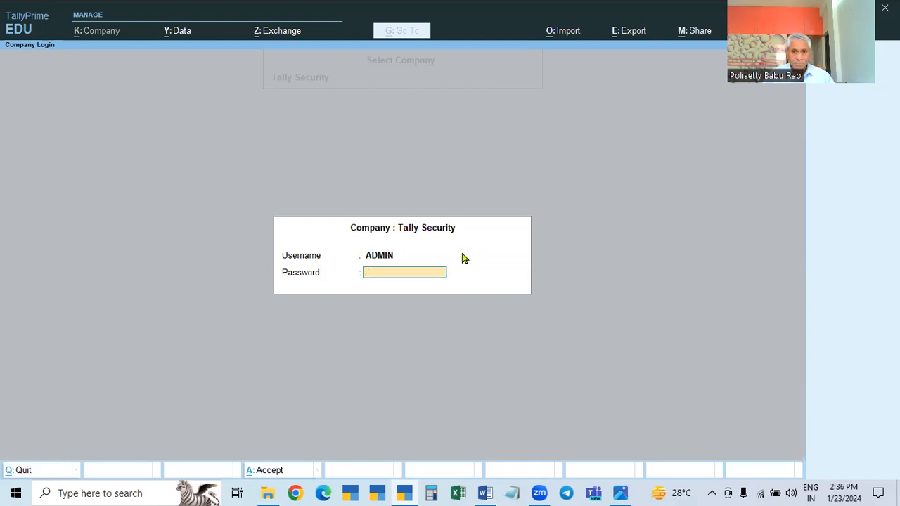
pyautogui.press('BackSpace')
pyautogui.press('BackSpace')
pyautogui.press('BackSpace')
pyautogui.press('BackSpace')
pyautogui.press('BackSpace')
pyautogui.press('BackSpace')
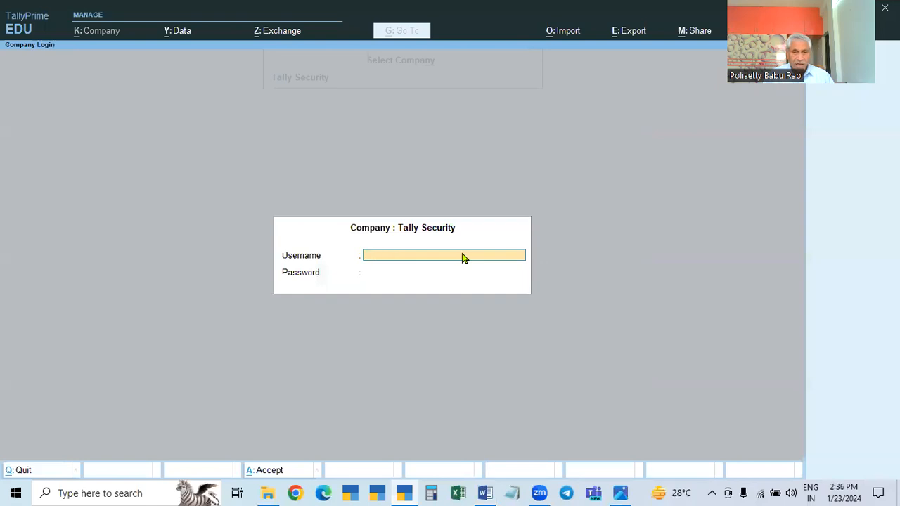
# Log in to the Tally Security company with the username admin and the account password
pyautogui.write('admin')
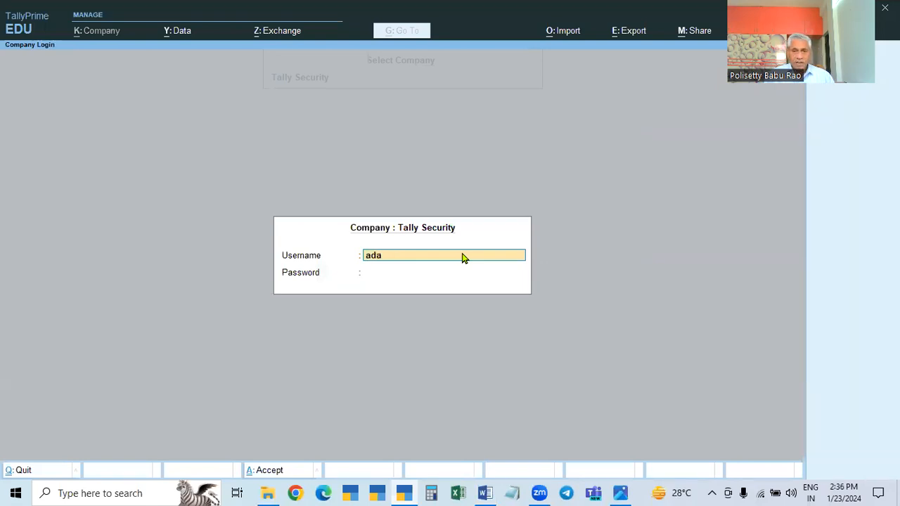
pyautogui.press('BackSpace')
pyautogui.press('BackSpace')
pyautogui.press('BackSpace')
pyautogui.write('min')
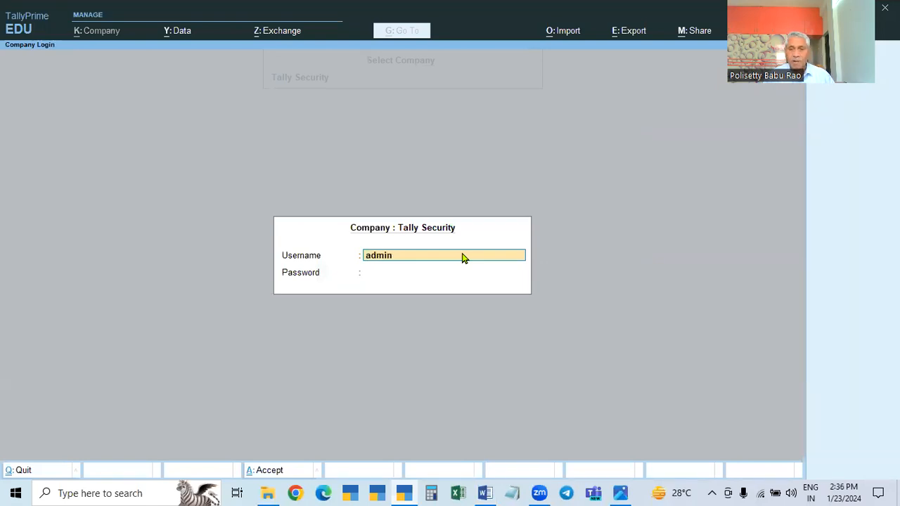
pyautogui.press('Return')
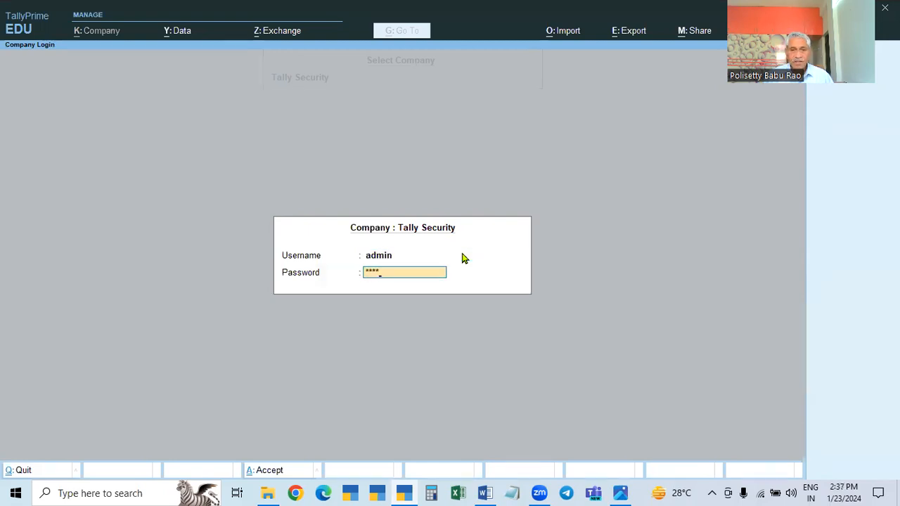
pyautogui.press('Return')
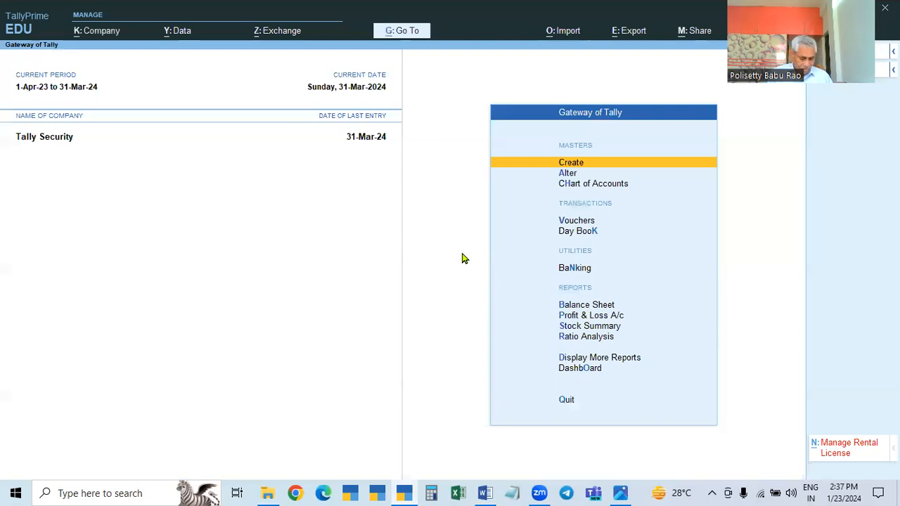
# Shut the Tally Security company, then reopen it with the username ADMIN and the account password
pyautogui.hotkey('ctrl', 'F3')
pyautogui.press('Return')
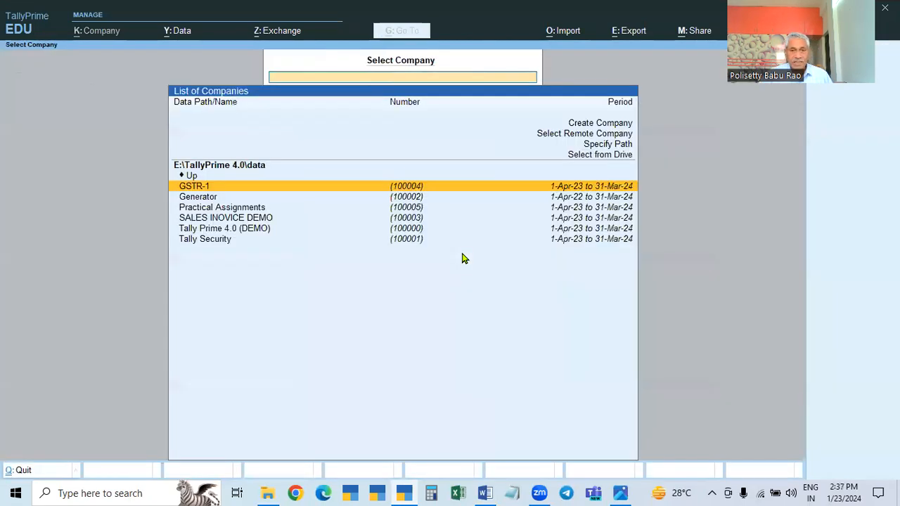
pyautogui.click(409, 244)
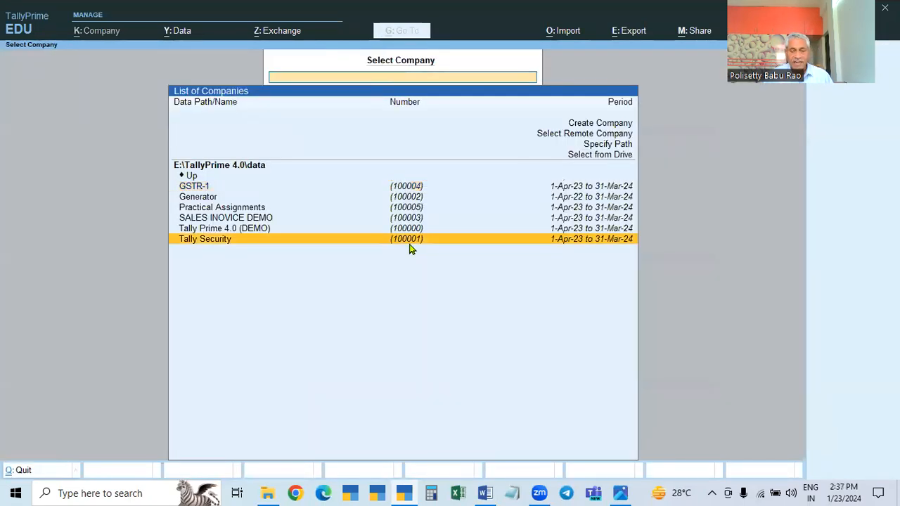
pyautogui.click(410, 250)
pyautogui.write('ADMIN')
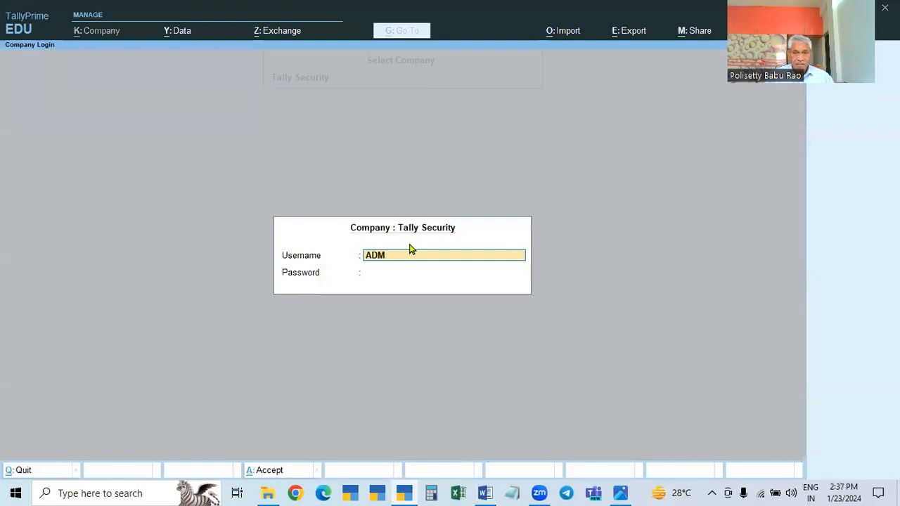
pyautogui.press('Return')
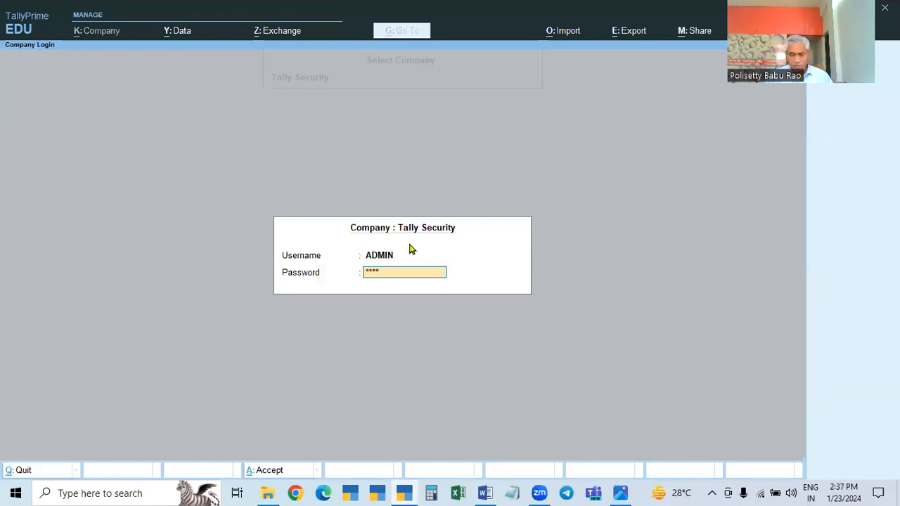
pyautogui.press('Return')
# Shut the Tally Security company and select it again to bring up its login
pyautogui.hotkey('ctrl', 'F3')
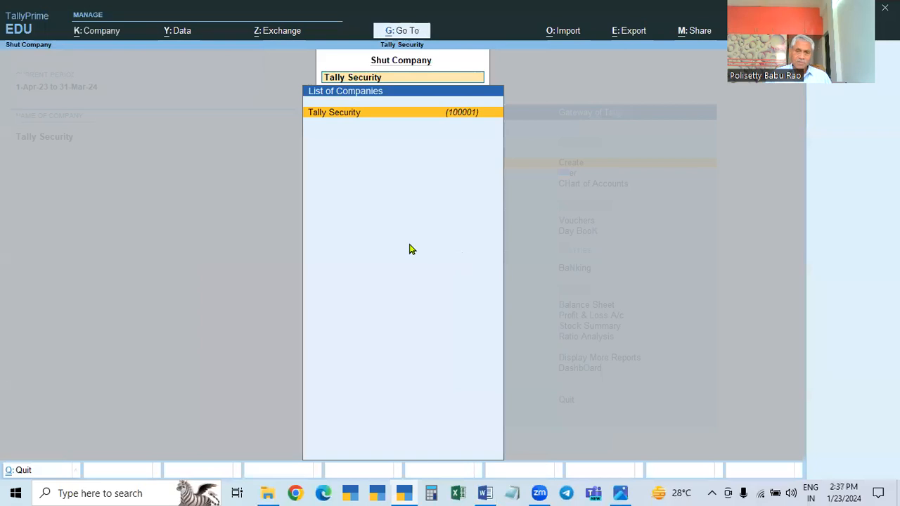
pyautogui.press('Return')
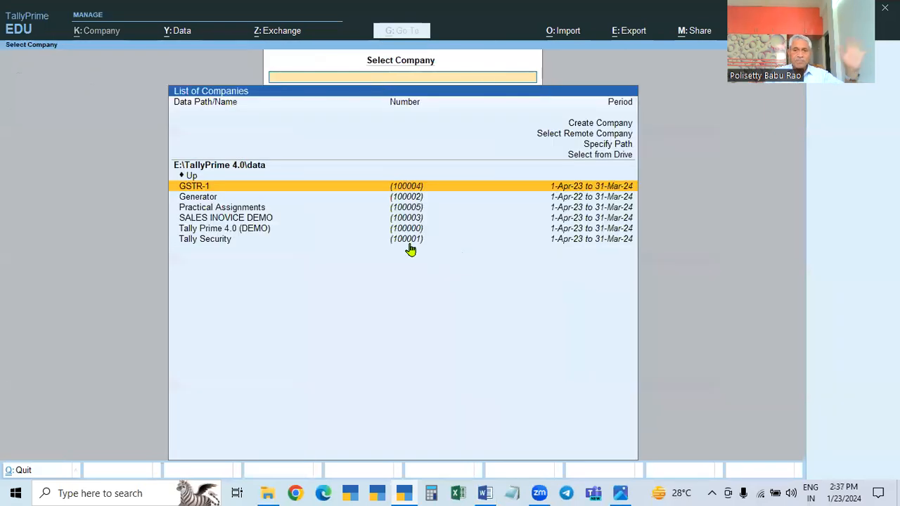
pyautogui.click(411, 246)
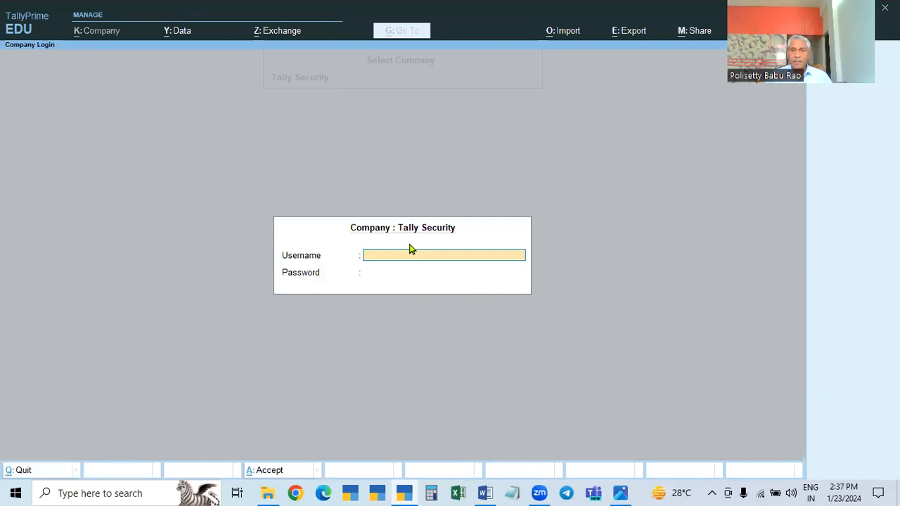
# Try to log in with the username ADMIN, submitting an account password and making a second attempt
pyautogui.write('ADMIN')
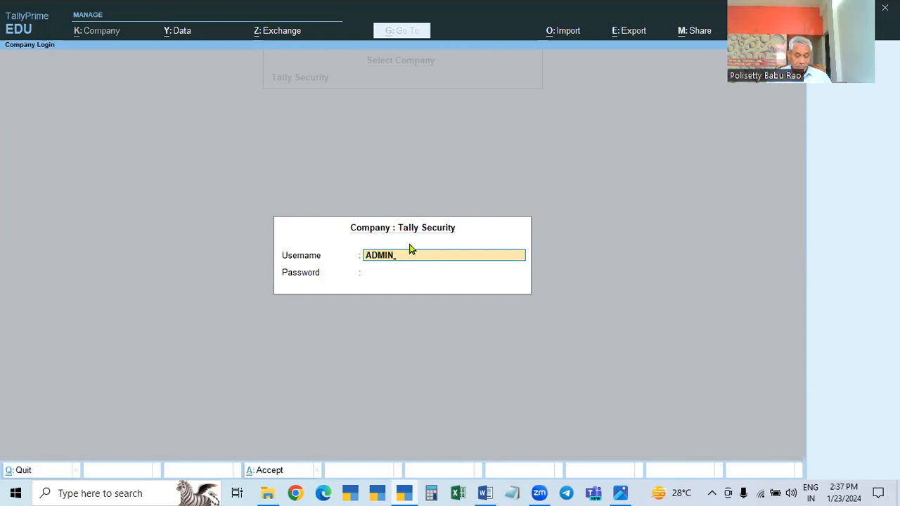
pyautogui.press('Return')
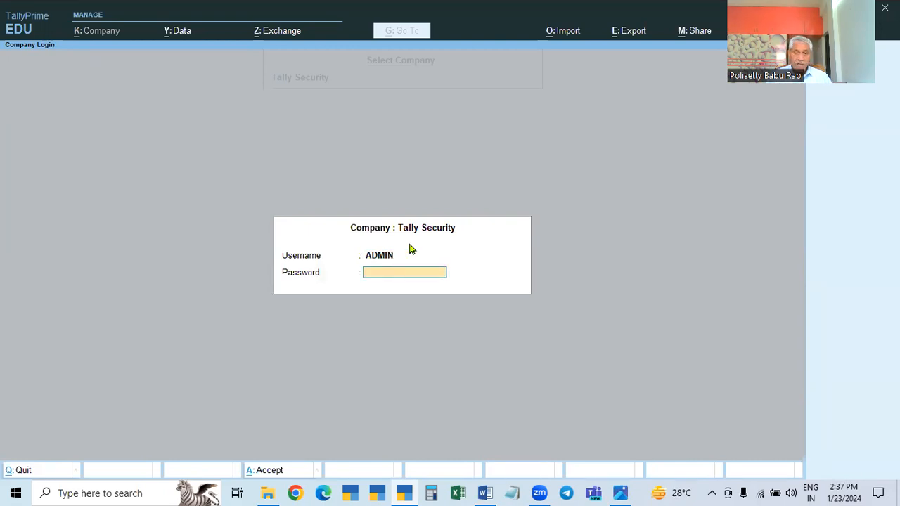
pyautogui.press('Up')
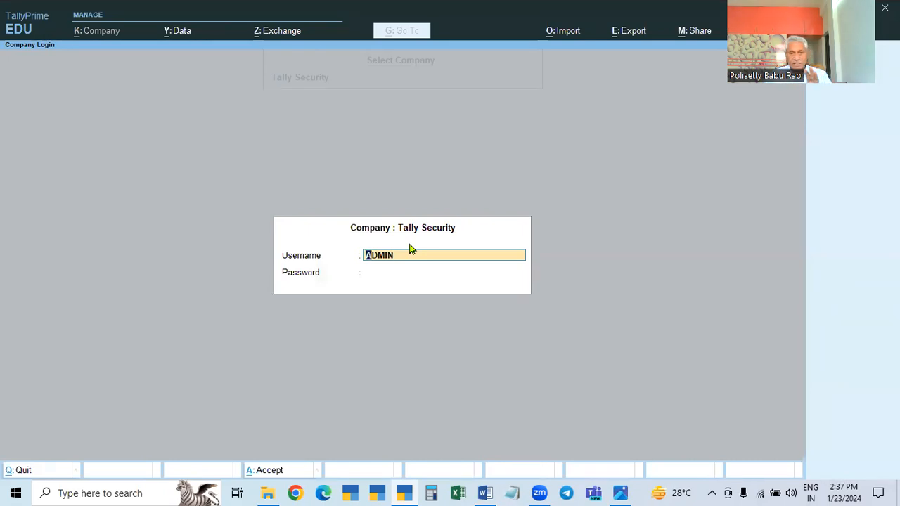
pyautogui.press('Return')
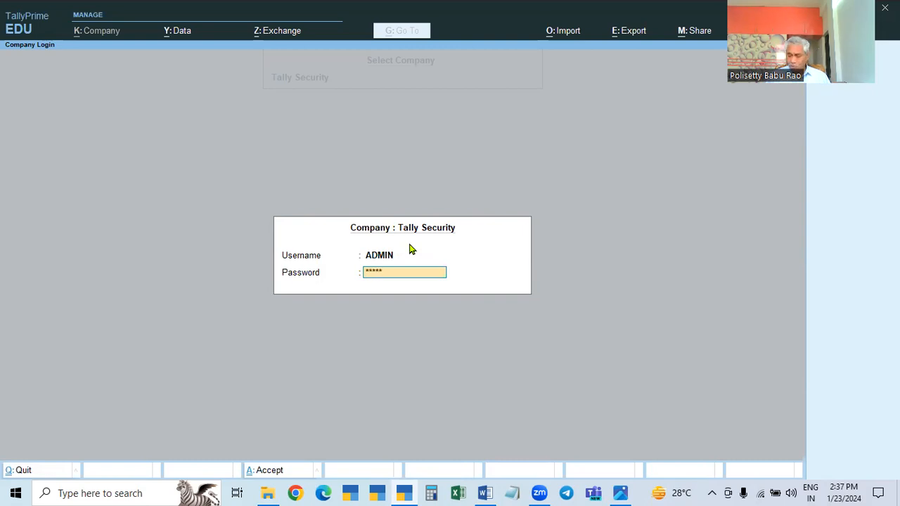
pyautogui.press('Return')
pyautogui.press('Return')
pyautogui.write('**')
# Try to log in with the lowercase username admin, first with a blank password and again with a password entered
pyautogui.press('Return')
pyautogui.write('112')
pyautogui.press('BackSpace')
pyautogui.press('BackSpace')
pyautogui.press('BackSpace')
pyautogui.write('admin')
pyautogui.press('Return')
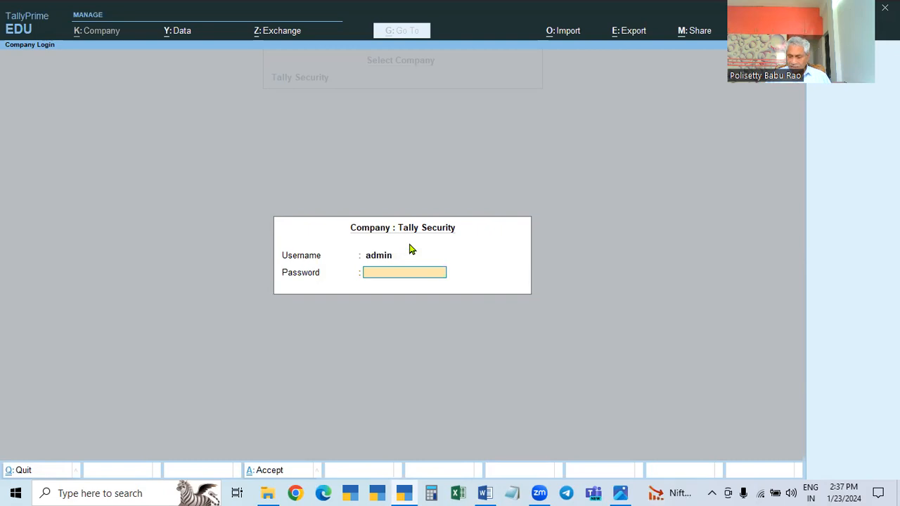
pyautogui.press('Return')
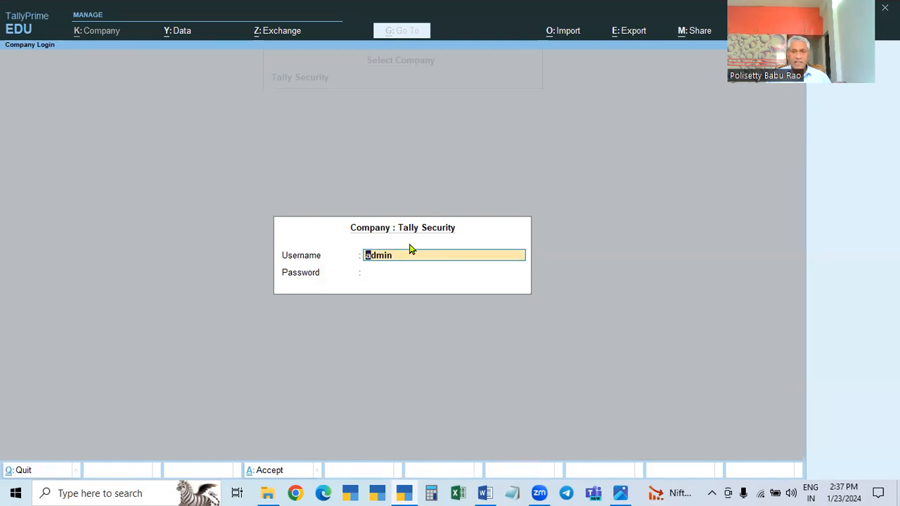
pyautogui.press('Return')
pyautogui.write('admin')
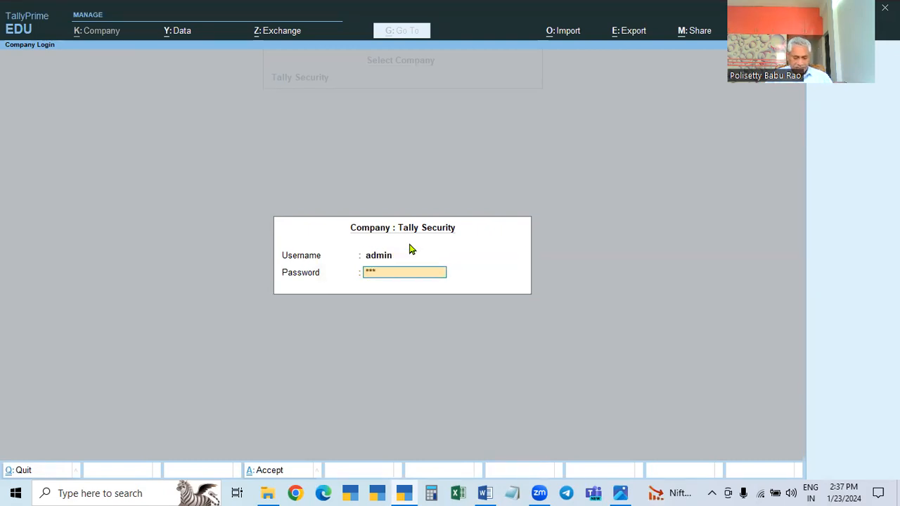
pyautogui.press('Return')
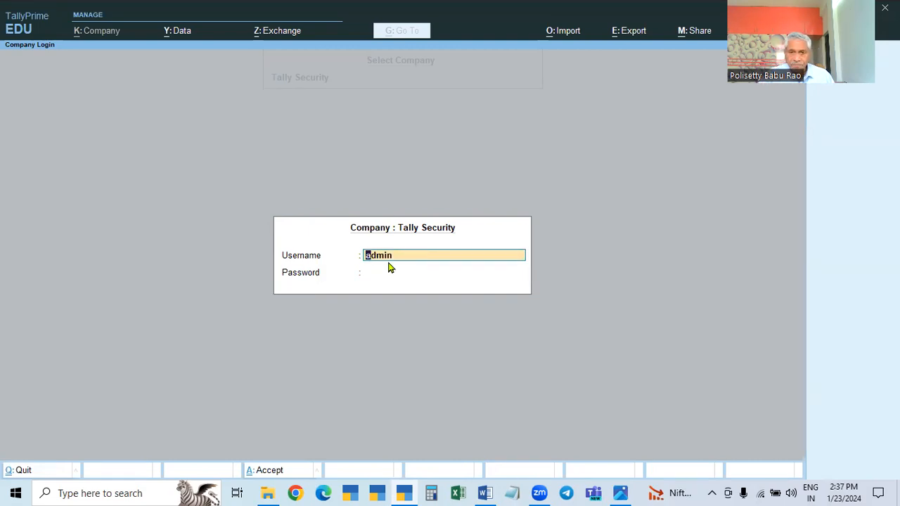
# Try to log in to Tally Security with the username tally, submitting an account password in repeated attempts
pyautogui.write('tally')
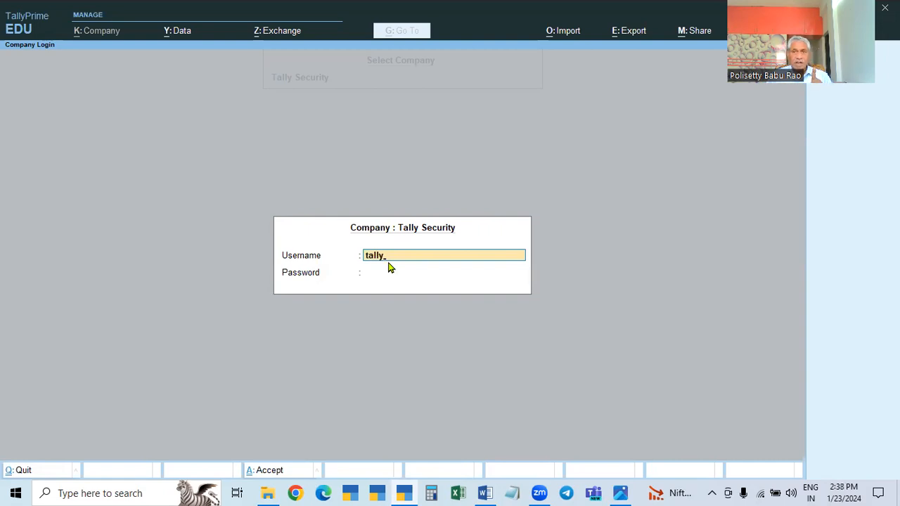
pyautogui.press('Return')
pyautogui.write('****')
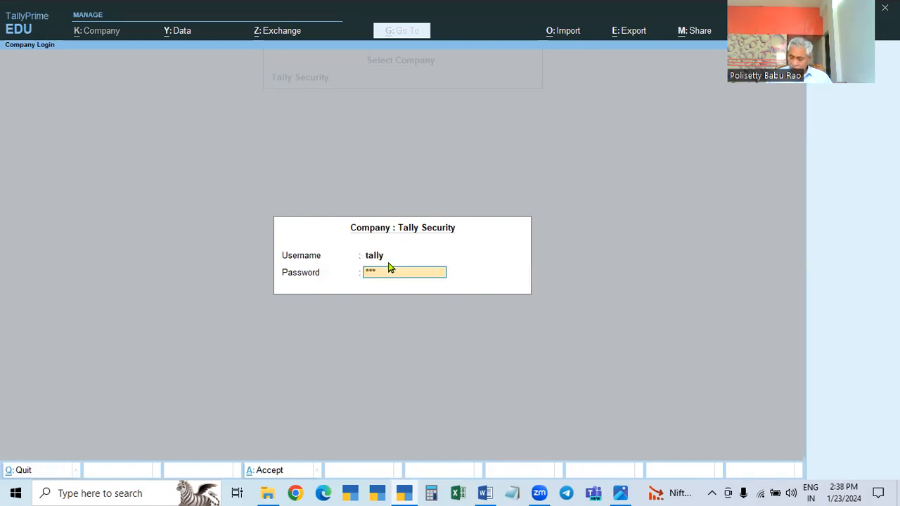
pyautogui.press('Return')
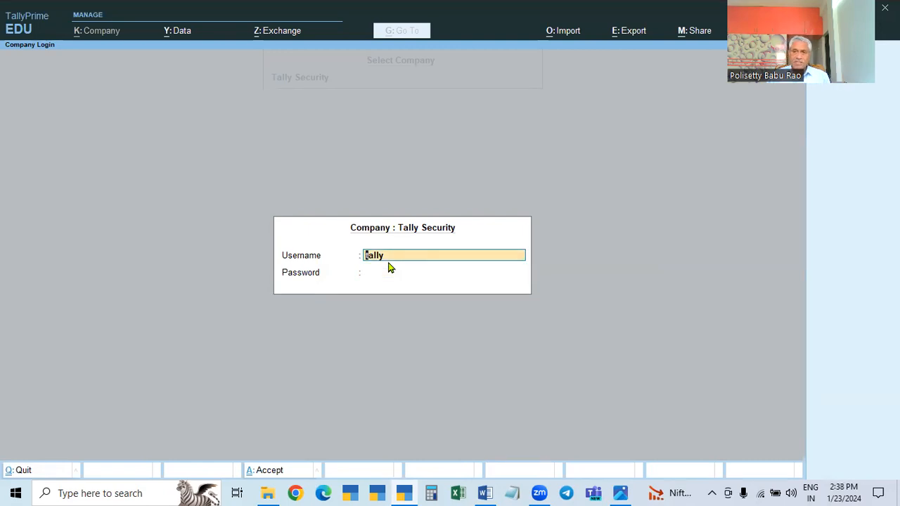
pyautogui.press('Return')
pyautogui.write('*****')
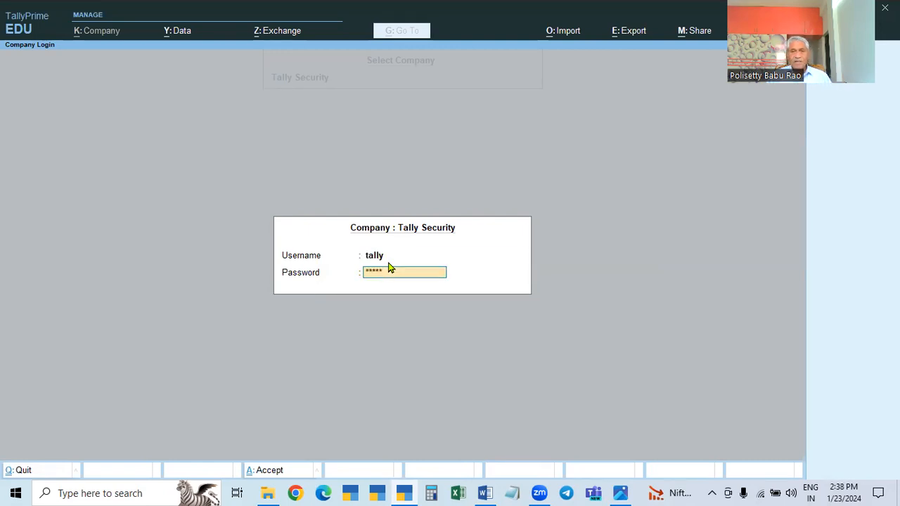
pyautogui.press('Return')
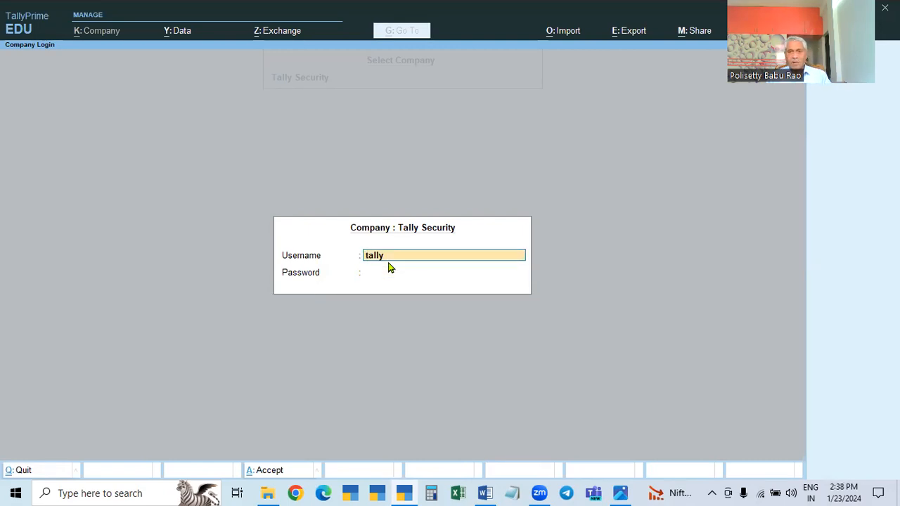
pyautogui.press('Return')
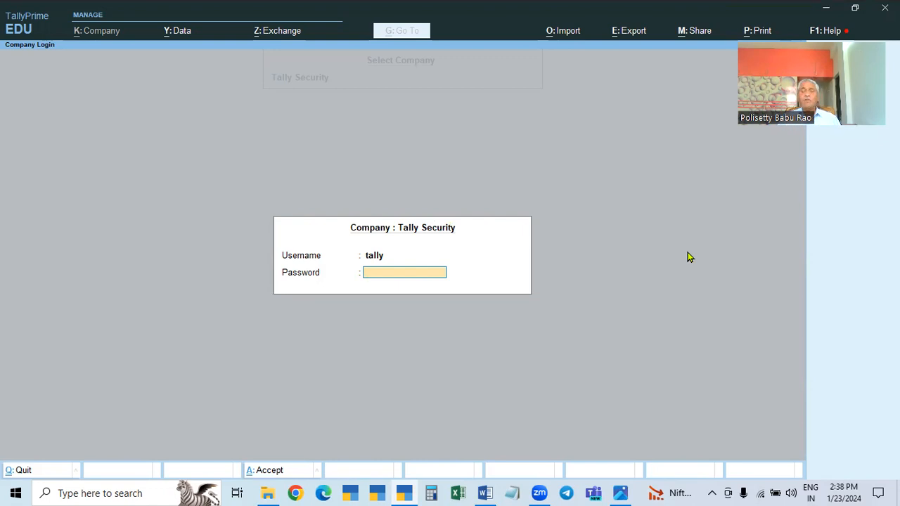
pyautogui.write('**')
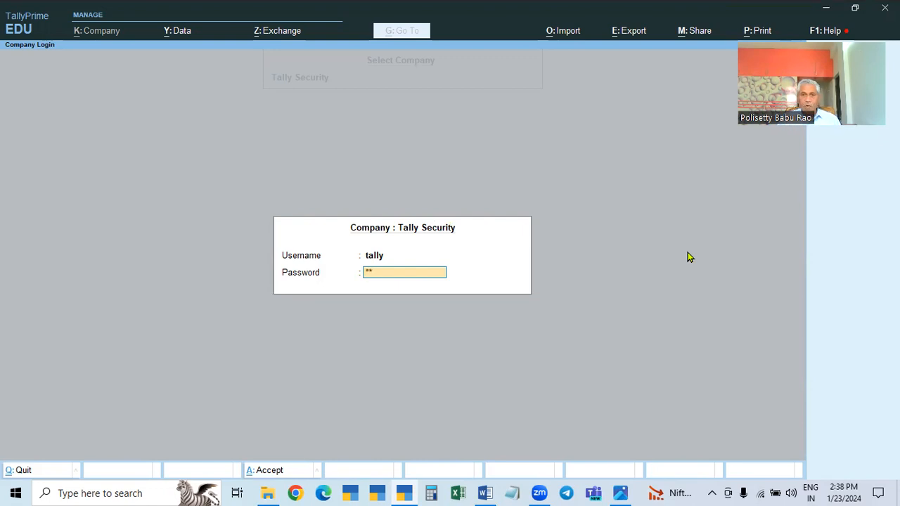
pyautogui.press('Return')
pyautogui.press('Down')
pyautogui.press('Down')
pyautogui.press('Down')
pyautogui.press('Down')
pyautogui.press('Down')
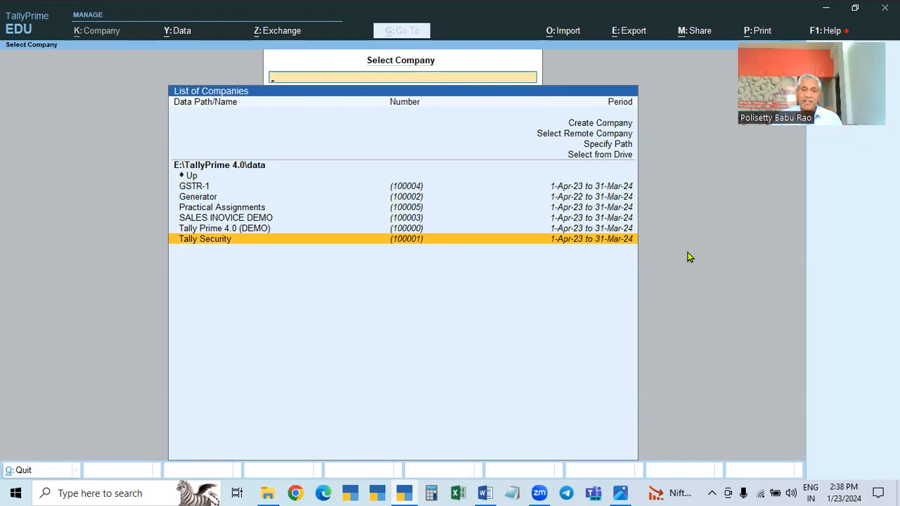
pyautogui.press('Return')
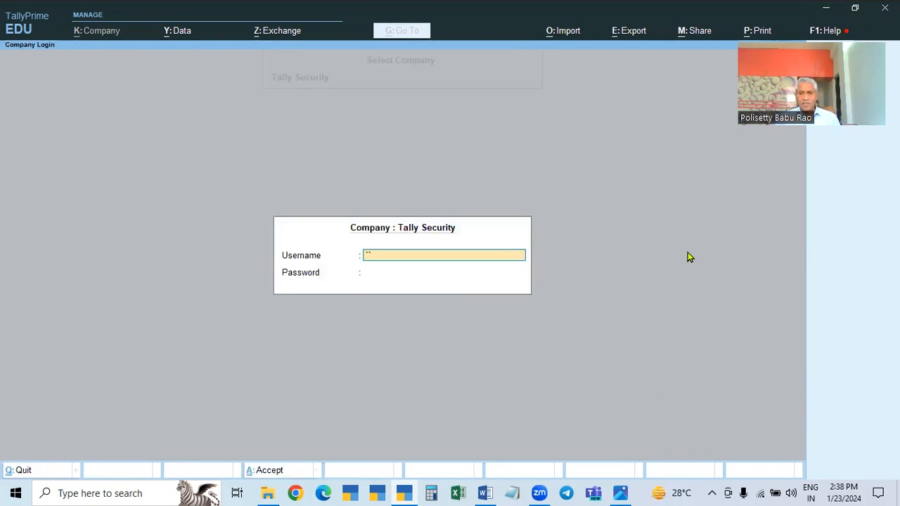
pyautogui.press('Escape')
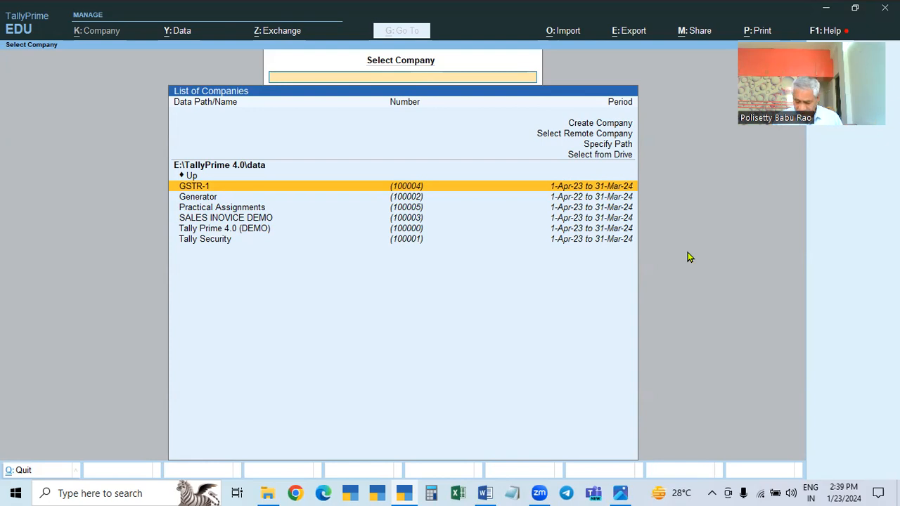
# Select the Tally Security company and log in with the username admin and the account password
pyautogui.press('Down')
pyautogui.press('Down')
pyautogui.press('Down')
pyautogui.press('Down')
pyautogui.press('Down')
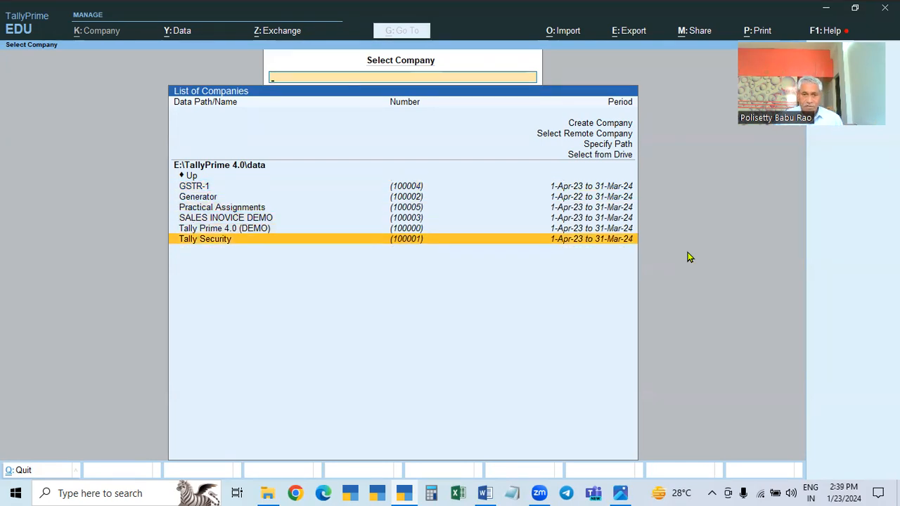
pyautogui.press('Return')
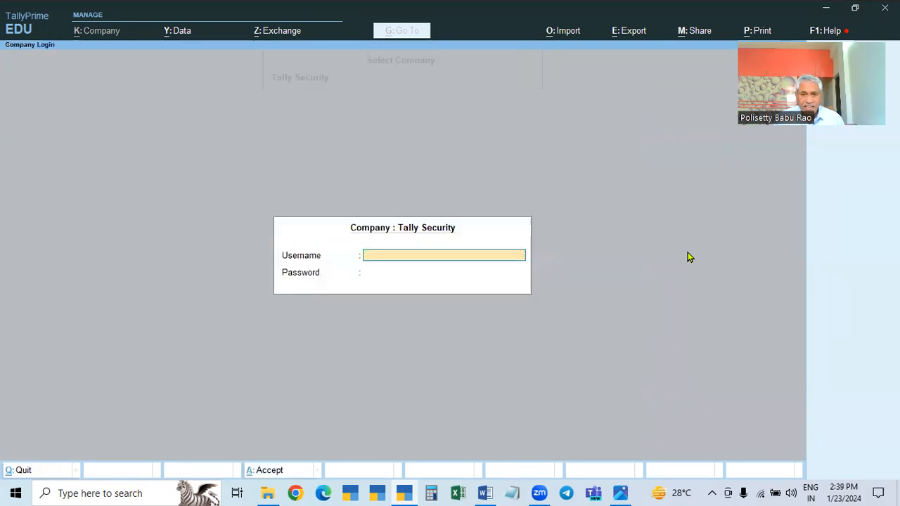
pyautogui.write('admin')
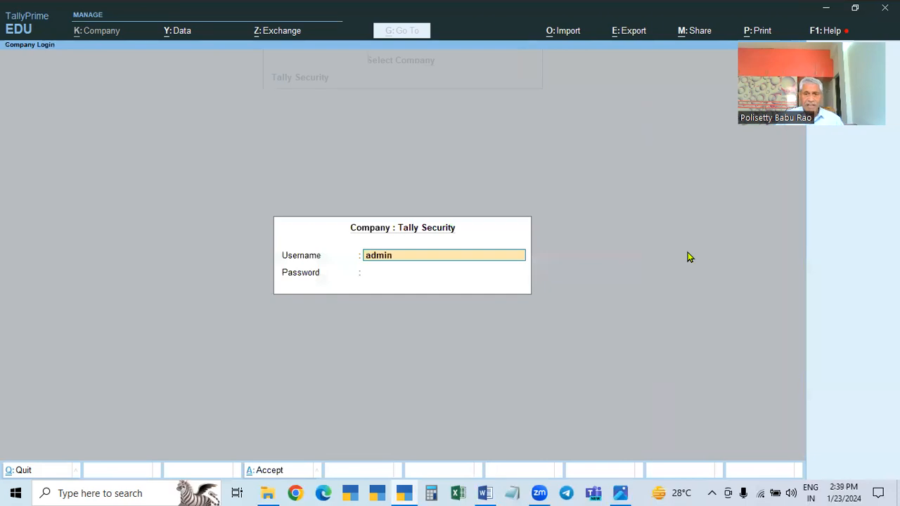
pyautogui.press('Return')
pyautogui.write('***')
pyautogui.press('Return')
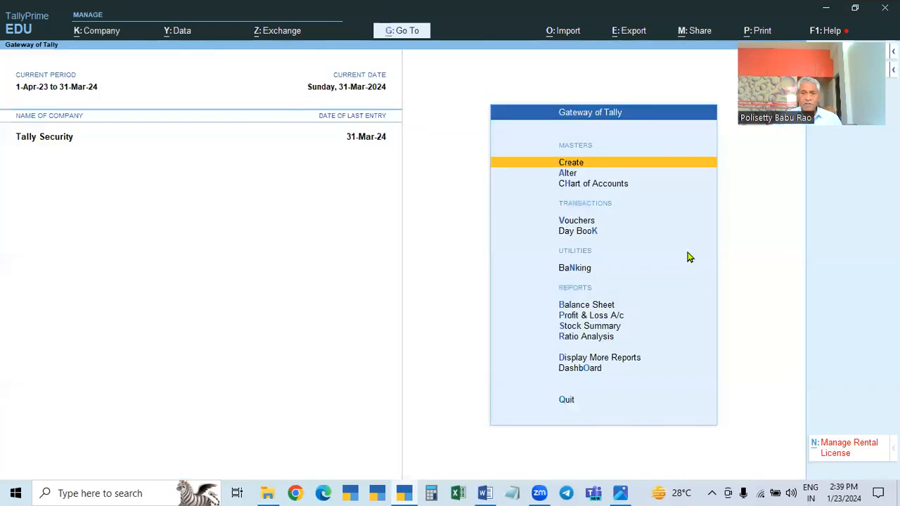
# Open the Day Book and try to blank the From and To dates of its period
pyautogui.click(580, 234)
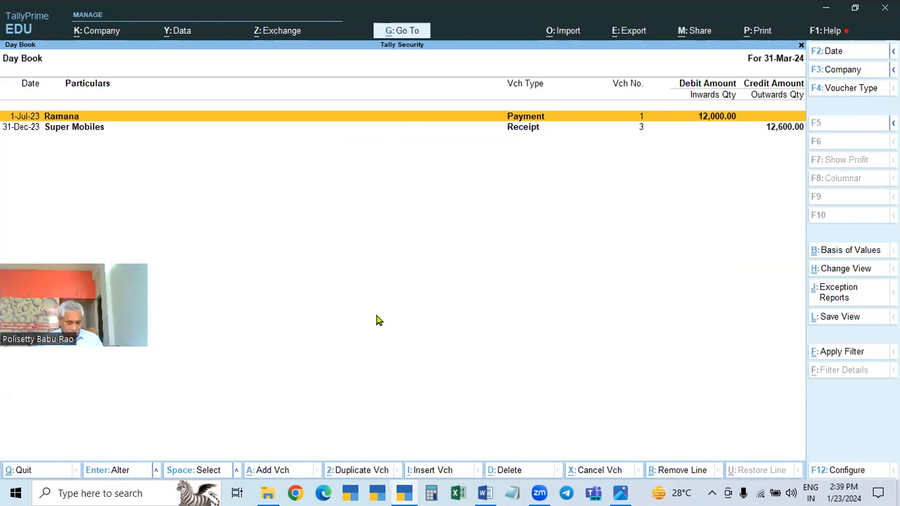
pyautogui.press('alt')
pyautogui.hotkey('alt', 'F2')
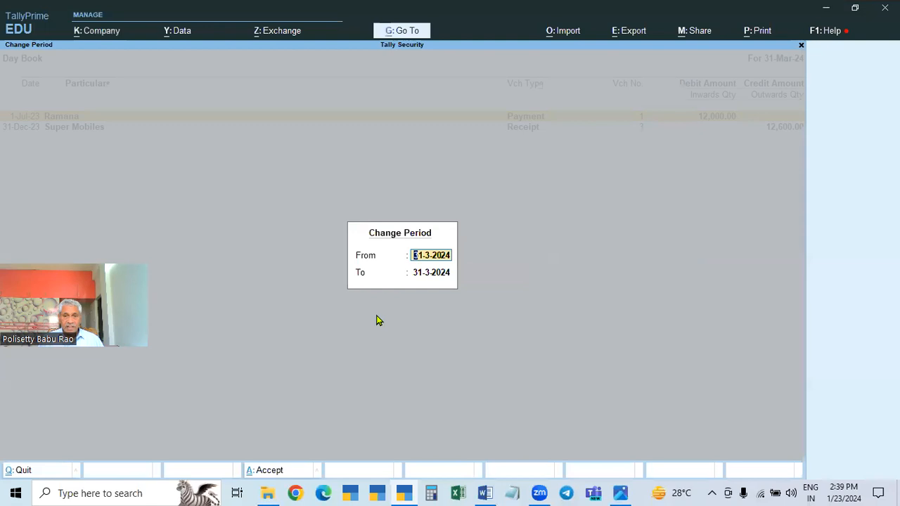
pyautogui.press('BackSpace')
pyautogui.press('Escape')
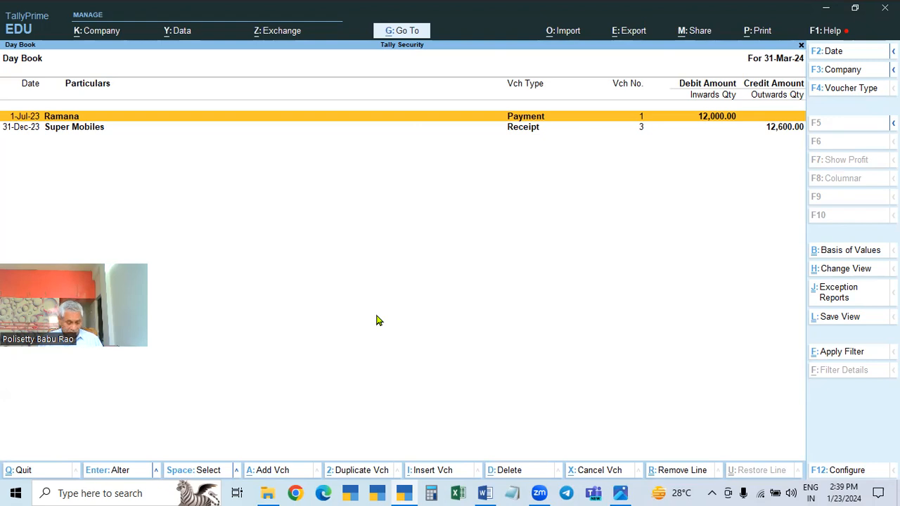
pyautogui.press('alt')
pyautogui.hotkey('alt', 'F2')
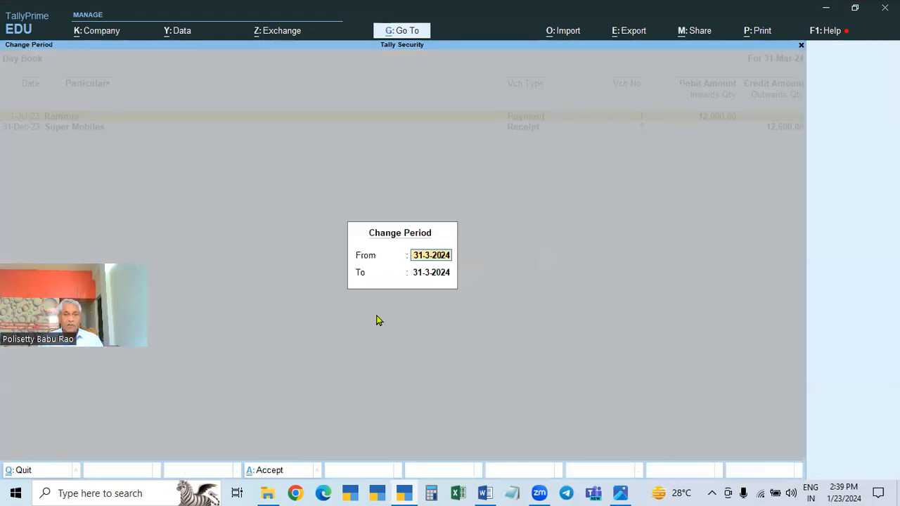
pyautogui.press('BackSpace')
pyautogui.press('Return')
pyautogui.press('BackSpace')
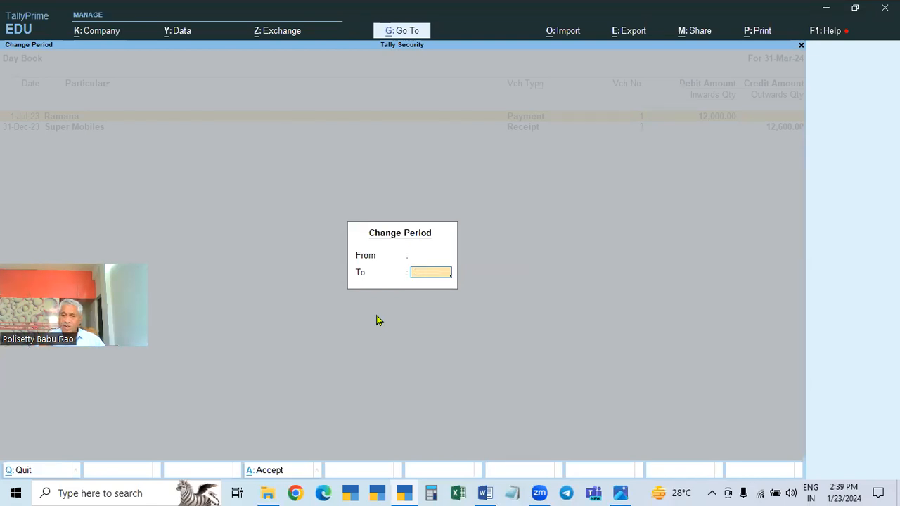
pyautogui.press('Escape')
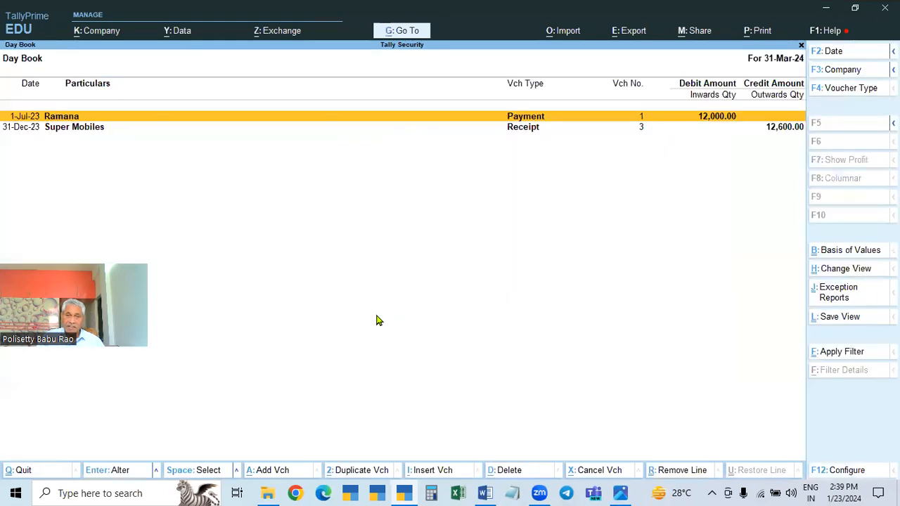
# Try to clear the Day Book's date, check the company selection, and return to the Gateway of Tally
pyautogui.press('F2')
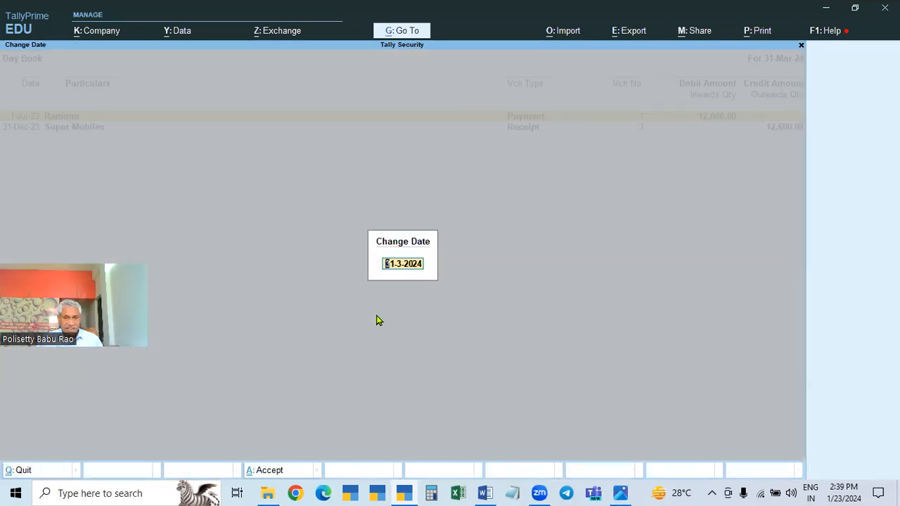
pyautogui.press('BackSpace')
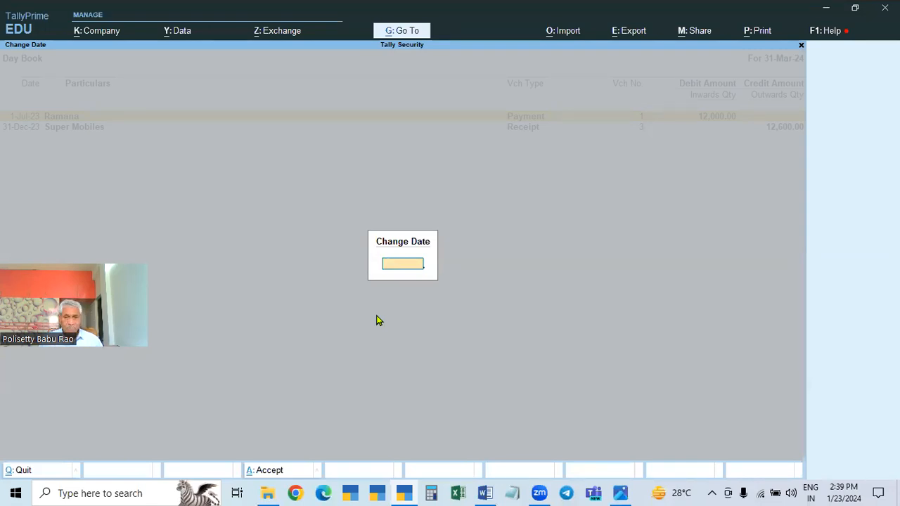
pyautogui.press('Escape')
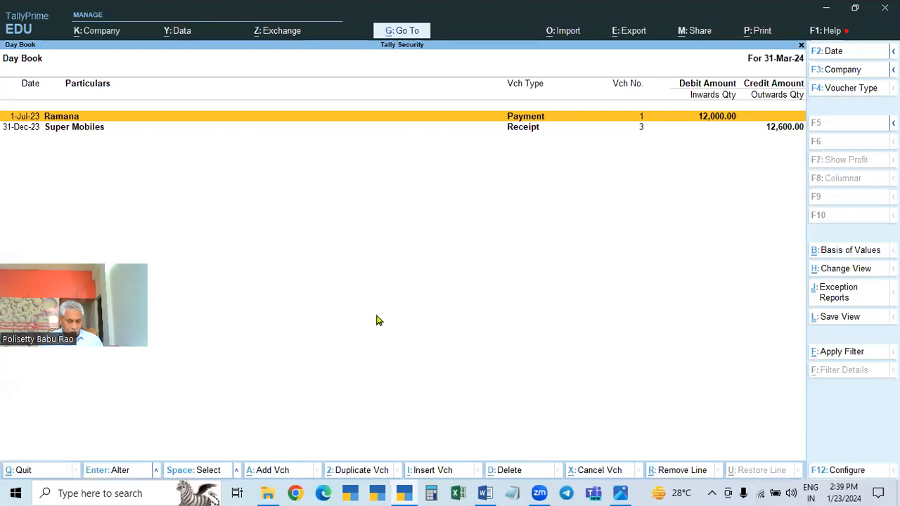
pyautogui.press('F3')
pyautogui.press('BackSpace')
pyautogui.press('Escape')
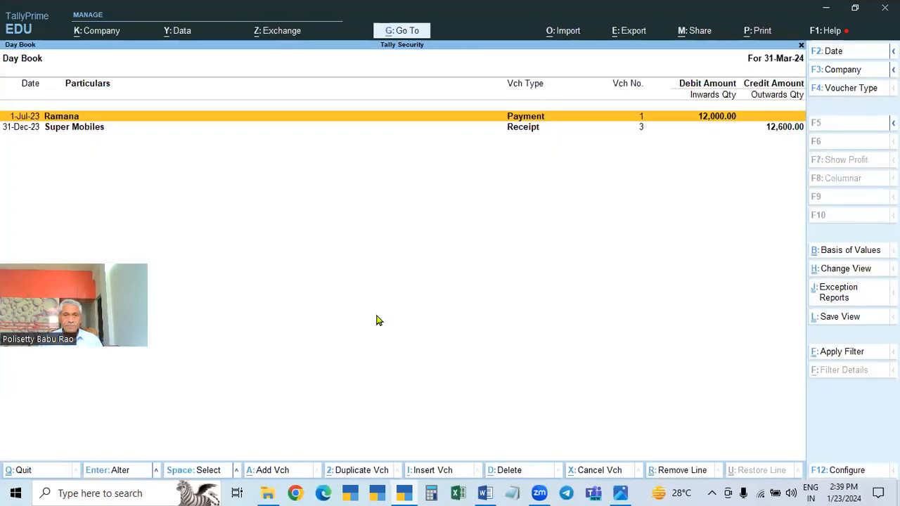
pyautogui.press('Escape')
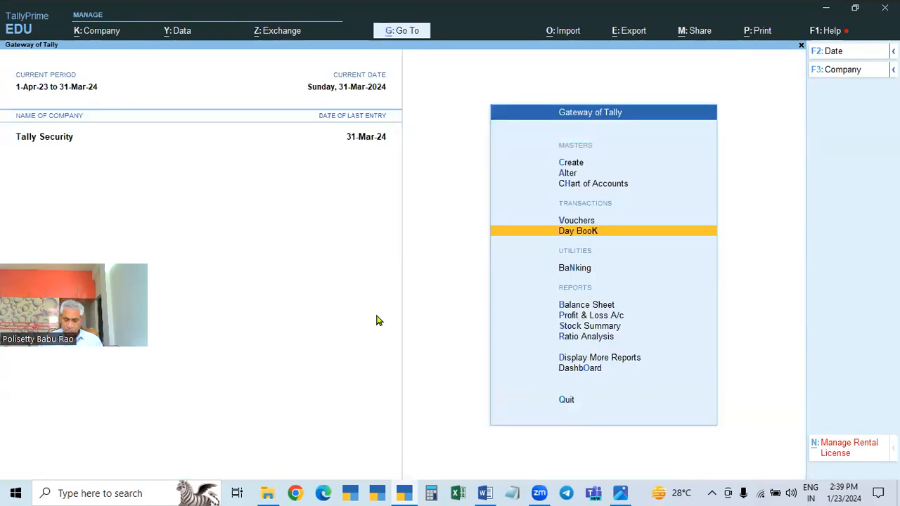
# View the Day Book for 1-Apr-23 to 31-Mar-24 by submitting a blank date, and return to the Gateway of Tally
pyautogui.press('Return')
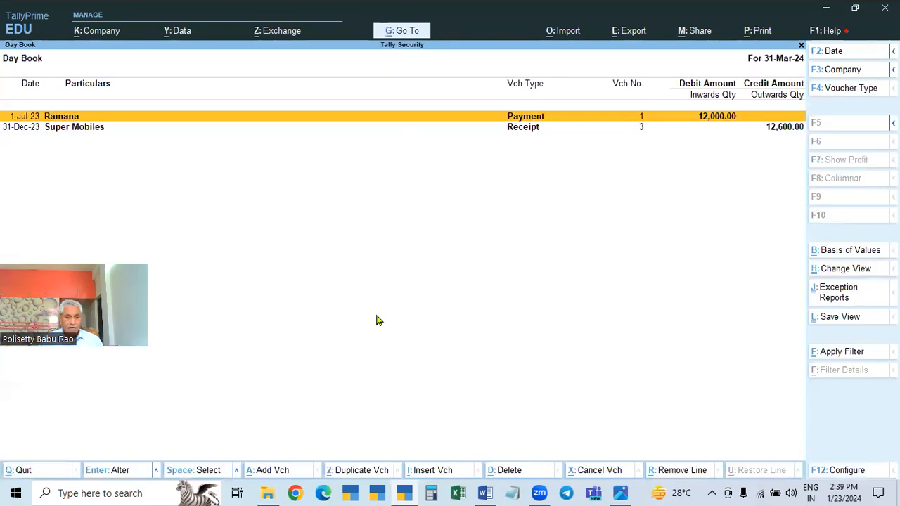
pyautogui.press('F2')
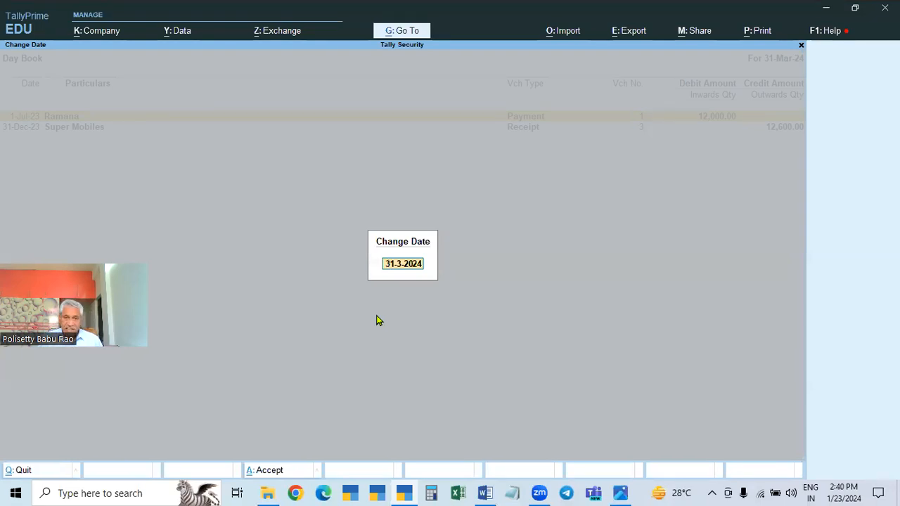
pyautogui.press('BackSpace')
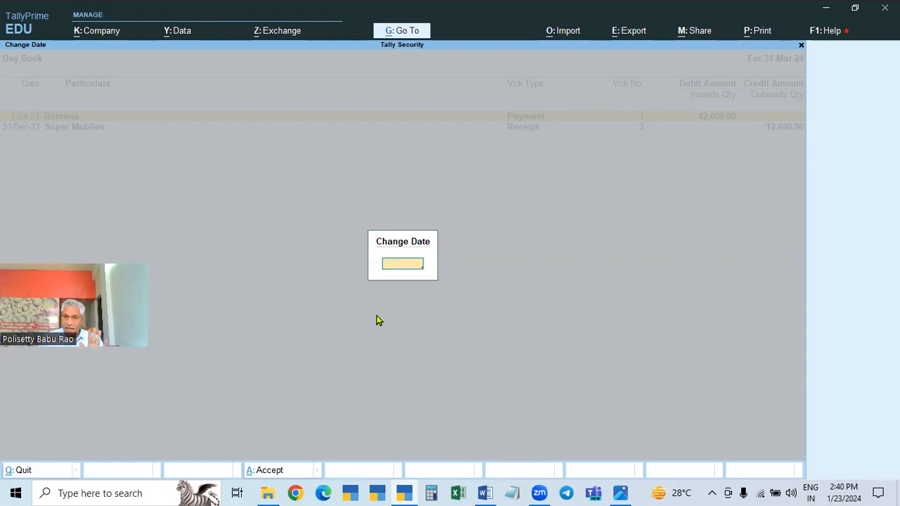
pyautogui.press('Return')
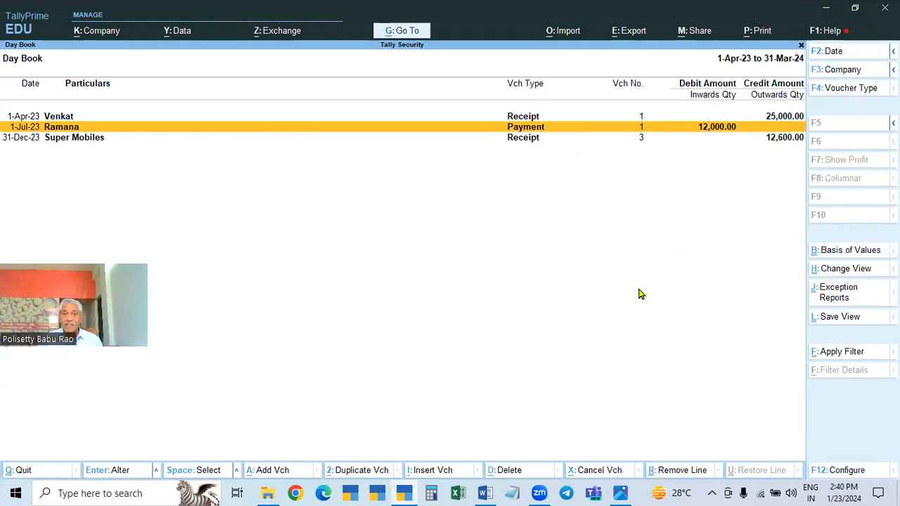
pyautogui.press('Escape')
pyautogui.press('Escape')
pyautogui.press('Escape')
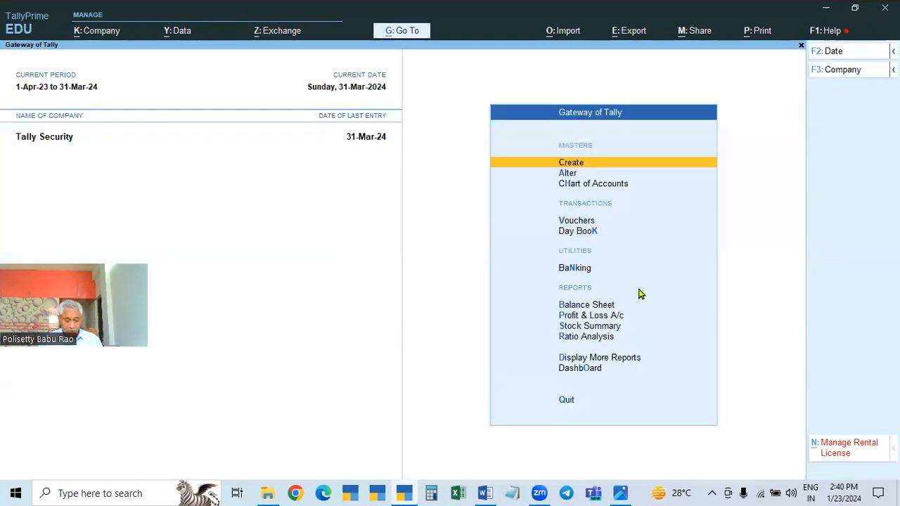
# Open the GSTR-1 company alongside Tally Security, and choose Tally Security from the company list
pyautogui.hotkey('alt', 'F3')
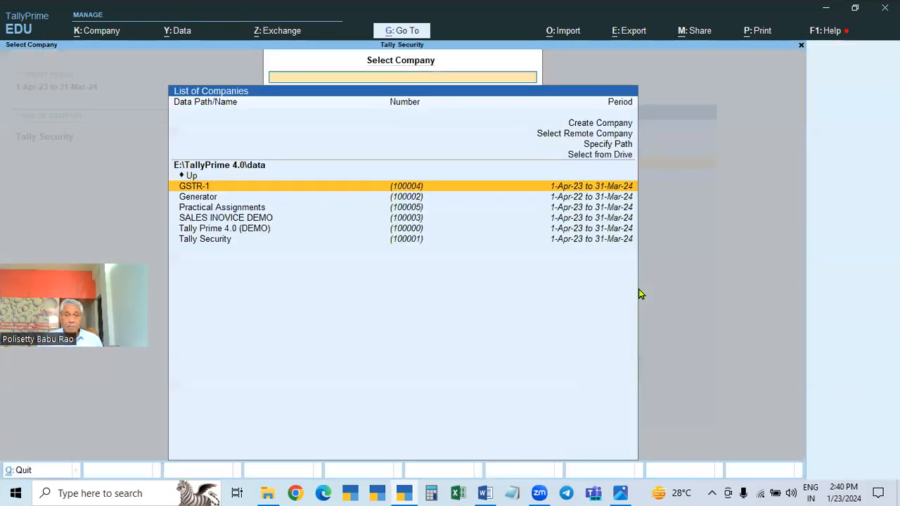
pyautogui.press('Return')
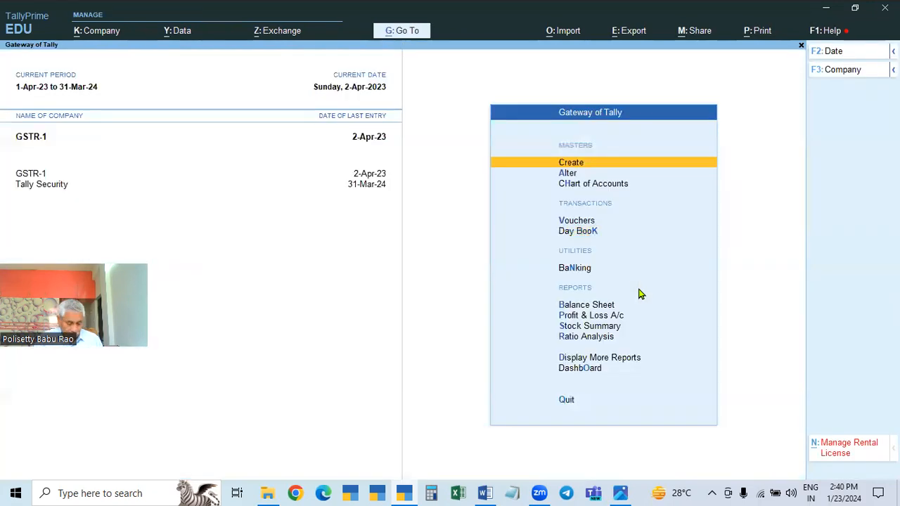
pyautogui.hotkey('alt', 'F3')
pyautogui.press('Down')
pyautogui.press('Down')
pyautogui.press('Down')
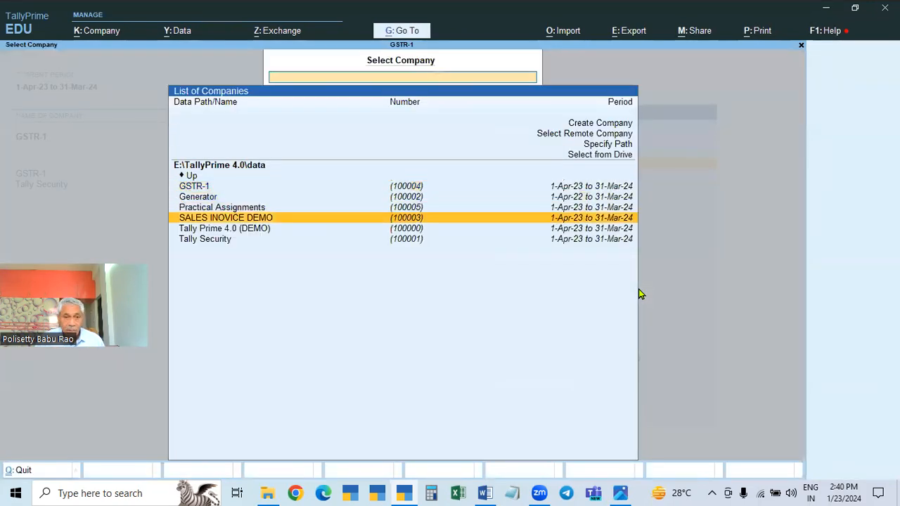
pyautogui.press('Down')
pyautogui.press('Down')
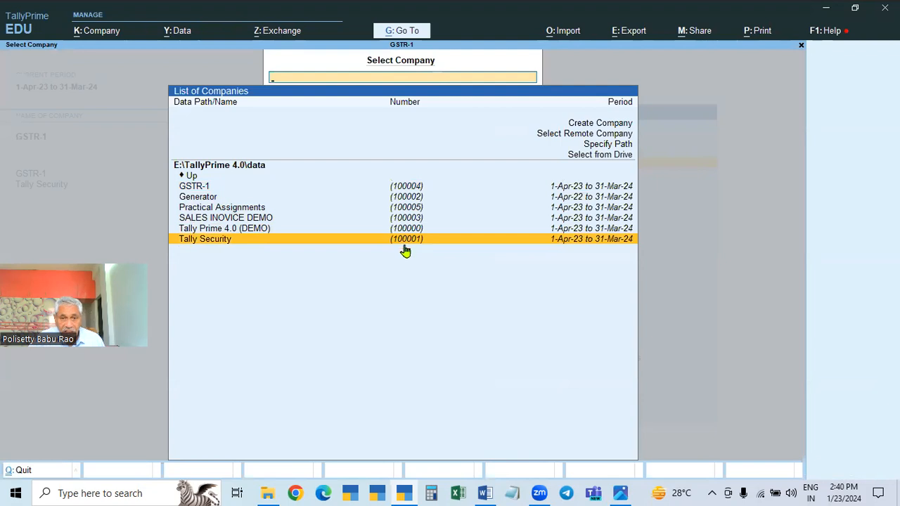
pyautogui.click(221, 247)
# Shut the open GSTR-1 and Tally Security companies
pyautogui.hotkey('ctrl', 'F3')
pyautogui.press('Return')
pyautogui.hotkey('ctrl', 'F3')
pyautogui.press('Return')
pyautogui.press('Down')
pyautogui.press('Down')
pyautogui.press('Down')
pyautogui.press('Down')
pyautogui.press('Down')
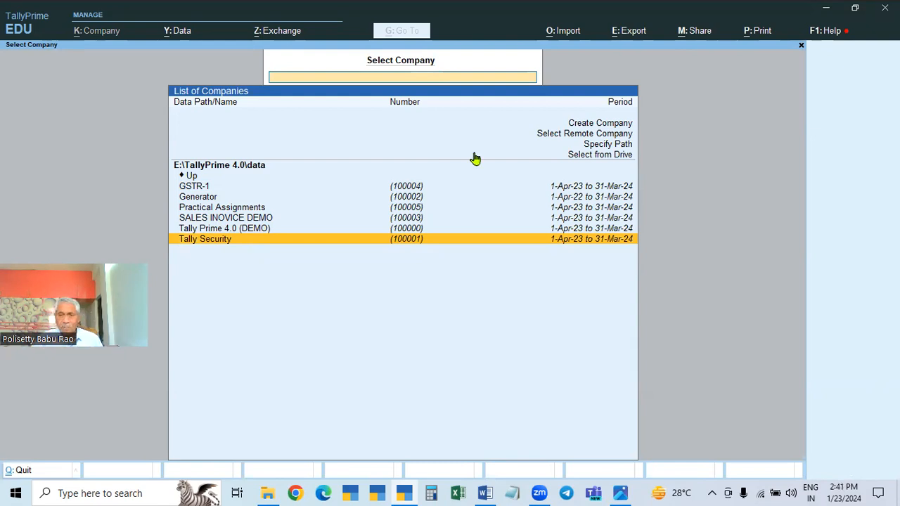
# Start creating a company with the company and mailing name Tally Security 2 and a blank address
pyautogui.click(582, 126)
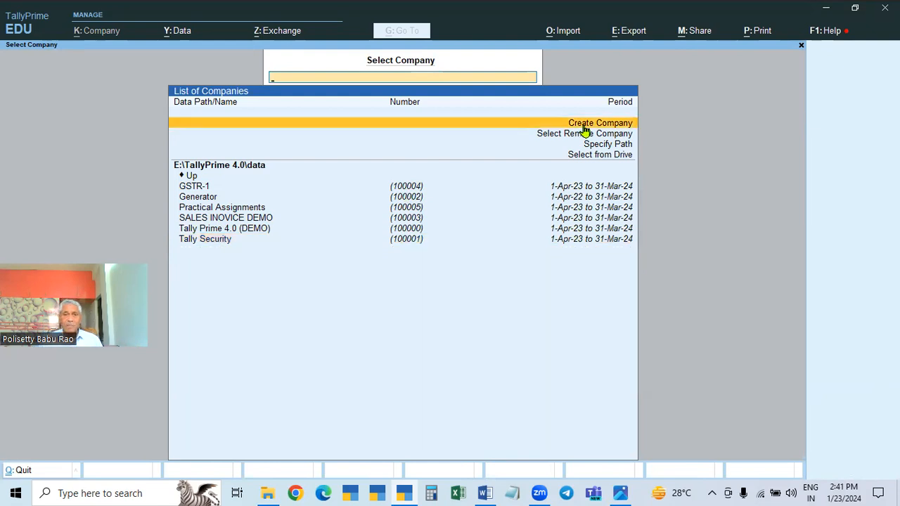
pyautogui.click(582, 129)
pyautogui.write('Tally Sercuri')
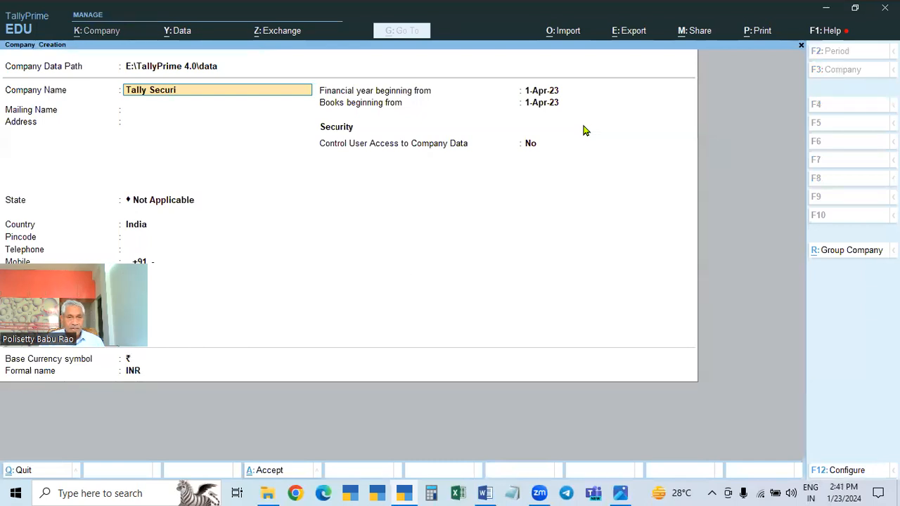
pyautogui.write('ty 2')
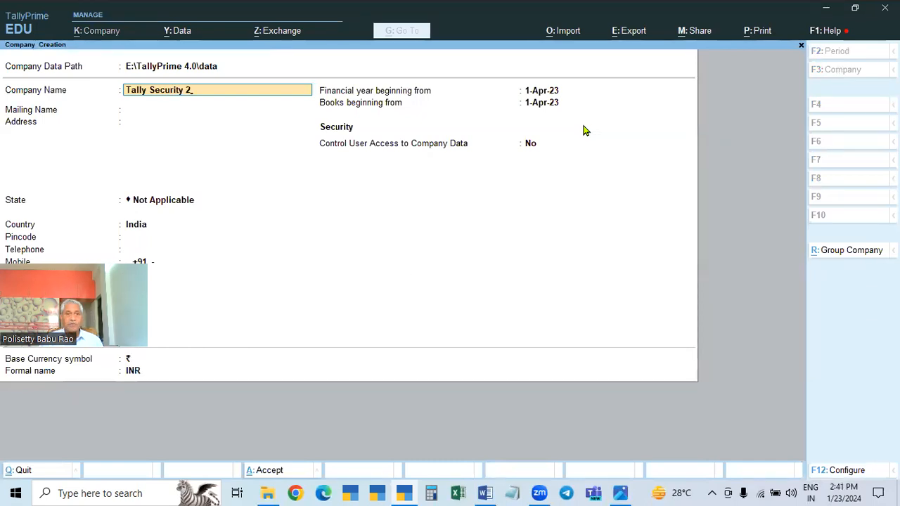
pyautogui.press('Return')
pyautogui.press('Return')
pyautogui.press('Return')
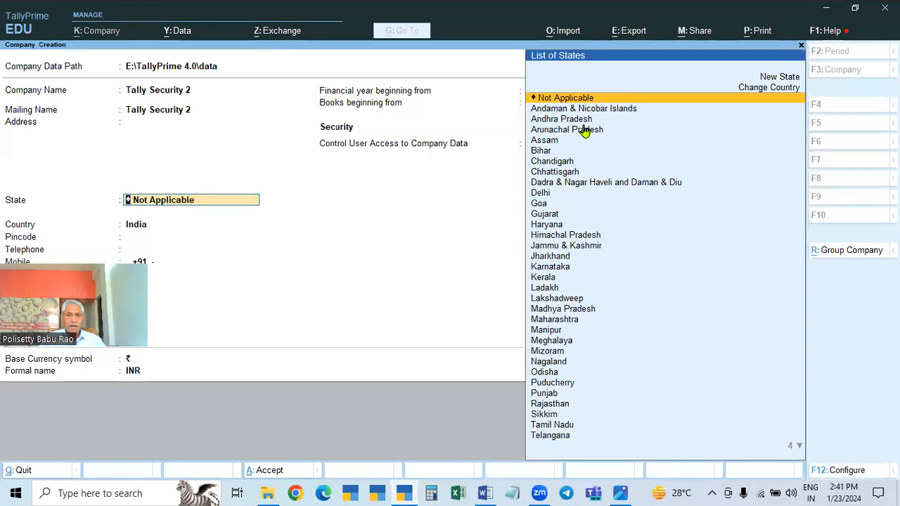
# Set the new company's state to Telangana, enter its pincode, and leave the contact details blank
pyautogui.write('Tel')
pyautogui.press('Return')
pyautogui.write('500090')
pyautogui.press('Return')
pyautogui.press('Return')
pyautogui.press('Return')
pyautogui.press('Return')
pyautogui.press('Return')
pyautogui.press('Return')
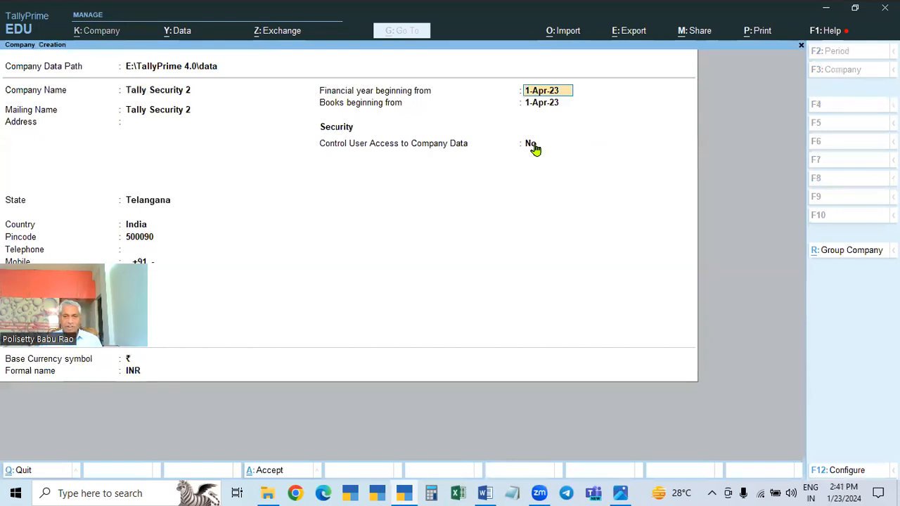
# Keep 1-Apr-23 as the financial year and books beginning, user access control at No, and INR currency, and create the company
pyautogui.press('Return')
pyautogui.press('Return')
pyautogui.press('Return')
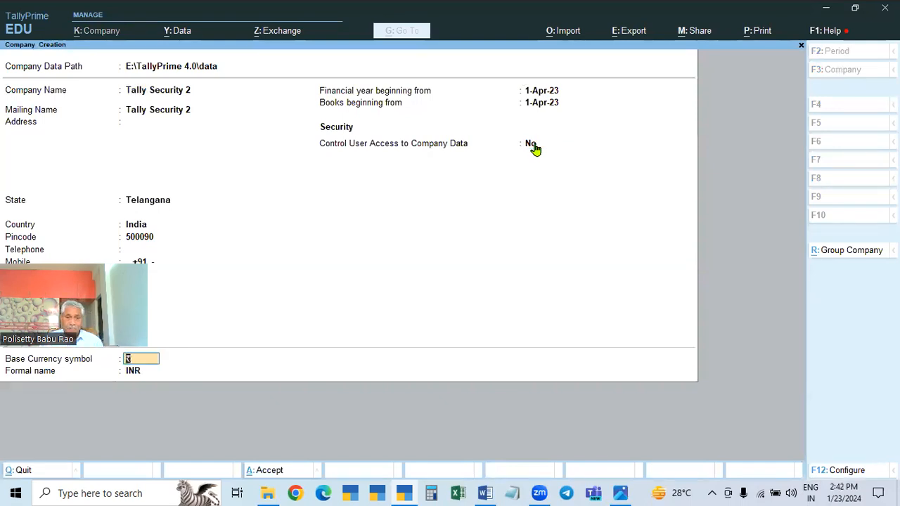
pyautogui.press('Return')
pyautogui.press('Return')
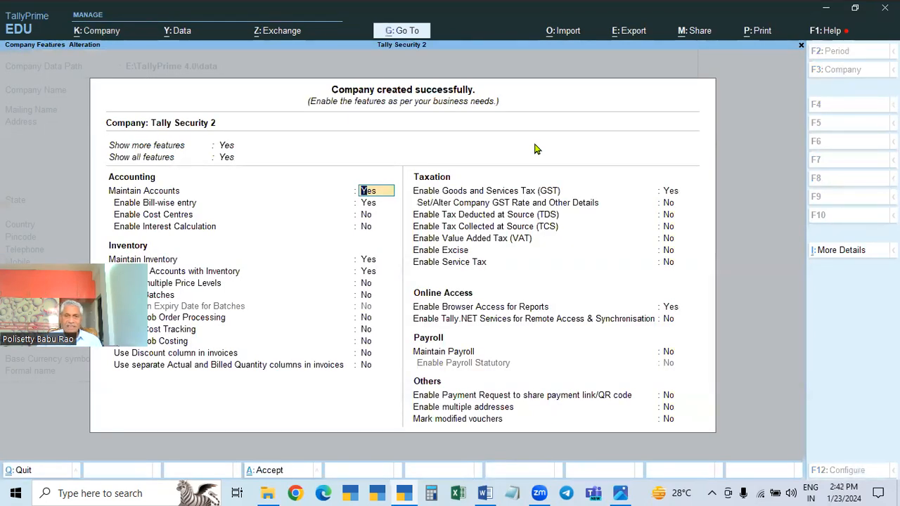
# Enable GST for Tally Security 2 with a Regular Telangana registration and save the company features
pyautogui.click(674, 194)
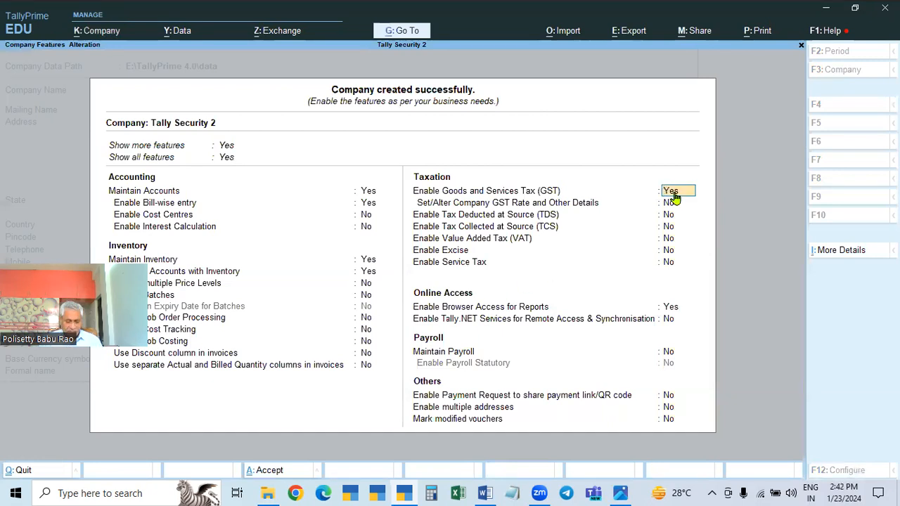
pyautogui.press('Return')
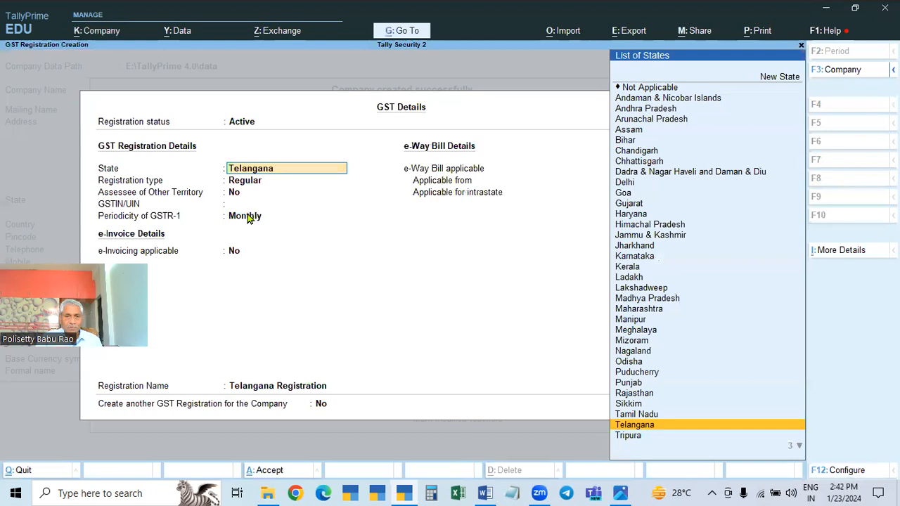
pyautogui.press('ctrl')
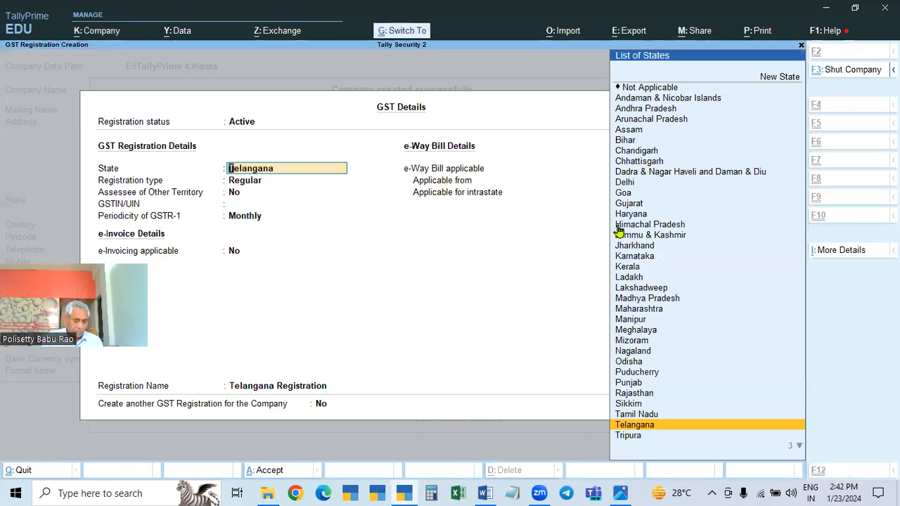
pyautogui.hotkey('ctrl', 'a')
pyautogui.press('ctrl')
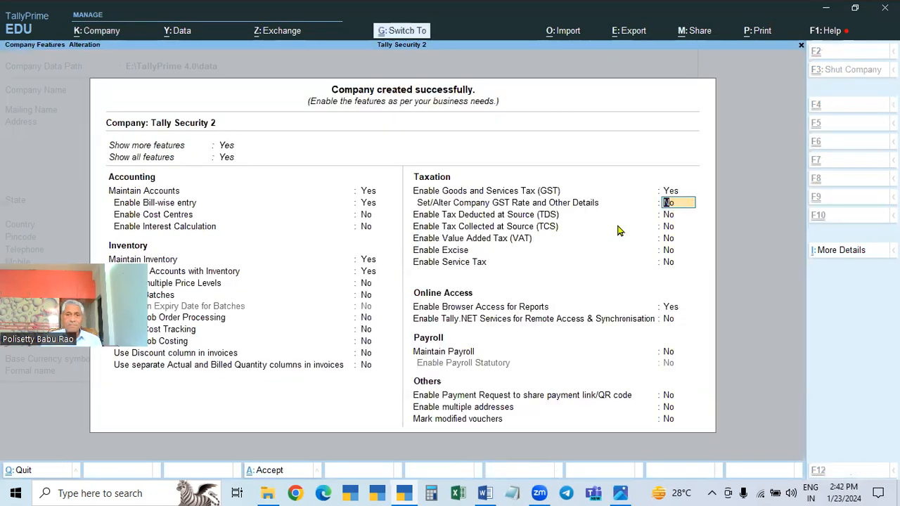
pyautogui.hotkey('ctrl', 'a')
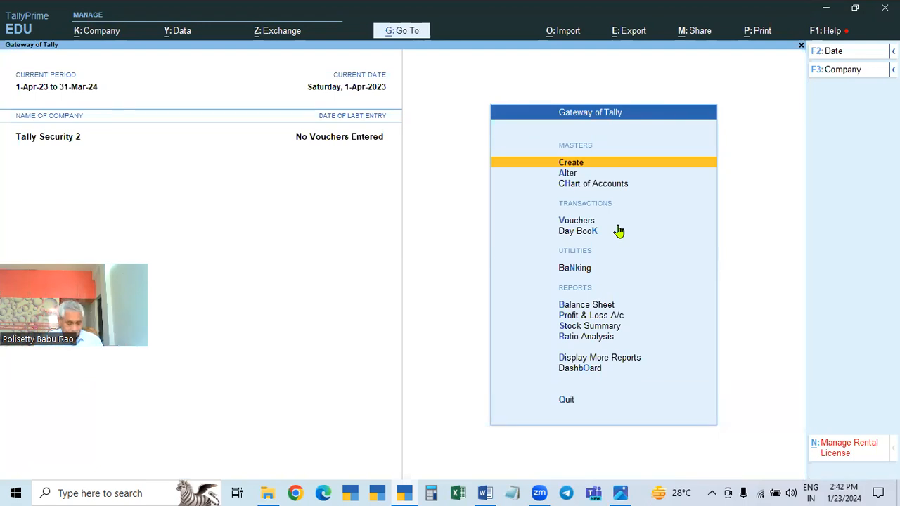
# Review Tally Security and Tally Security 2 in the company list, and choose Tally Security 2
pyautogui.hotkey('alt', 'F3')
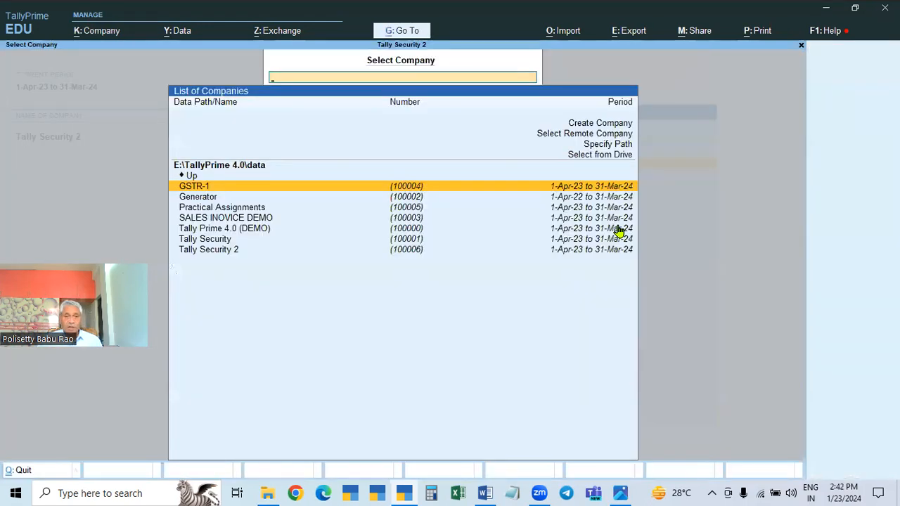
pyautogui.click(215, 239)
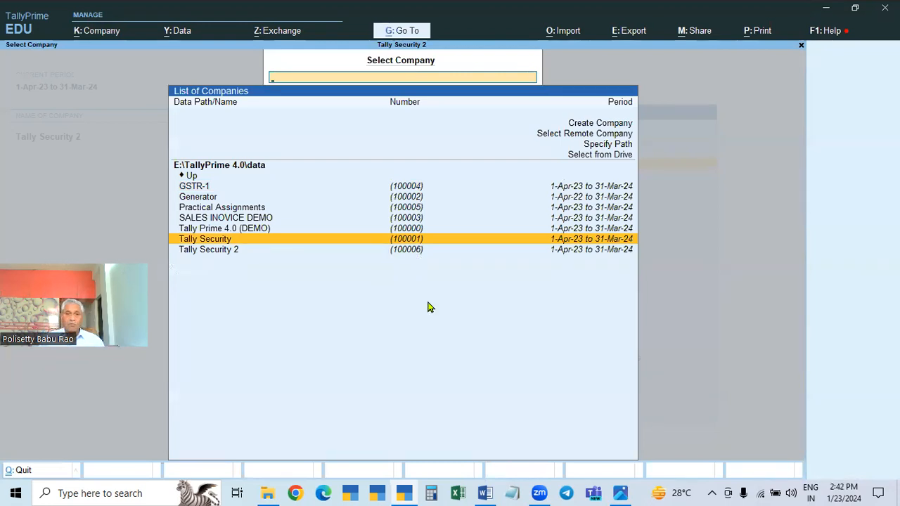
pyautogui.press('Down')
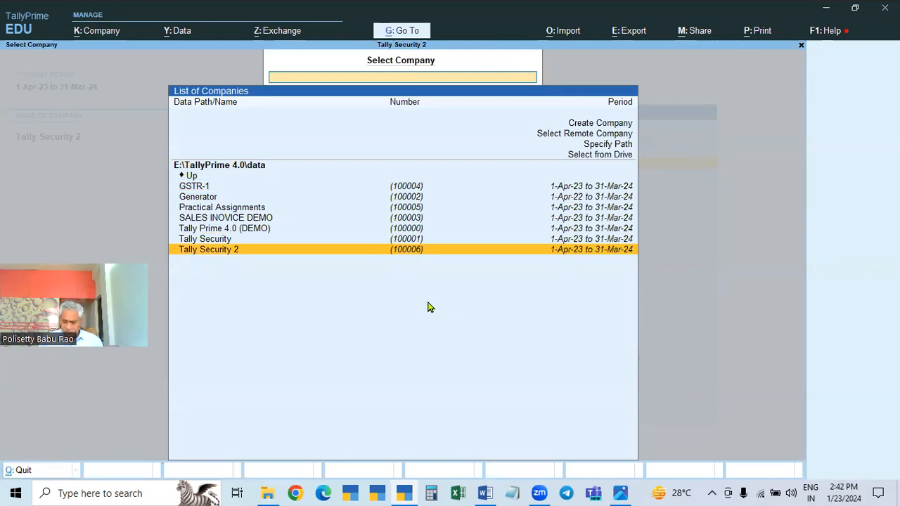
pyautogui.press('Return')
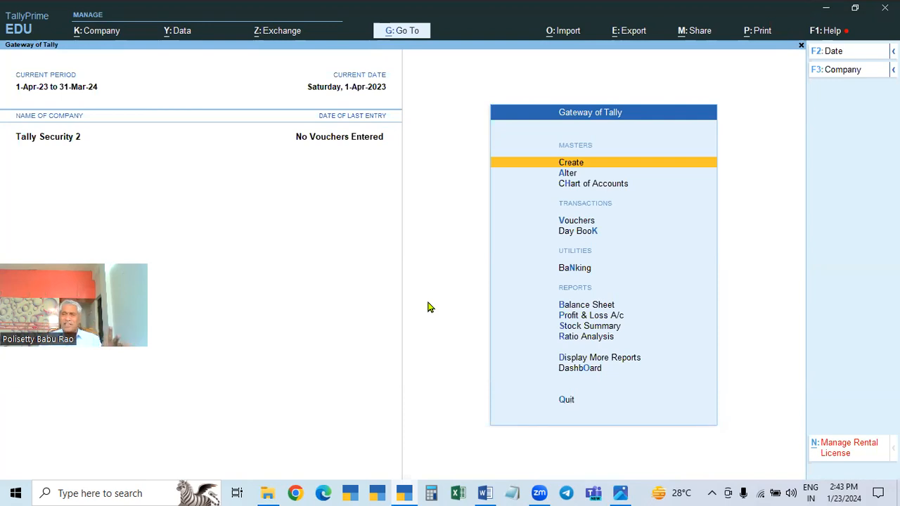
# Start a receipt voucher in Tally Security 2 and set its date to 2-May-23
pyautogui.press('Down')
pyautogui.press('Down')
pyautogui.press('Down')
pyautogui.press('Return')
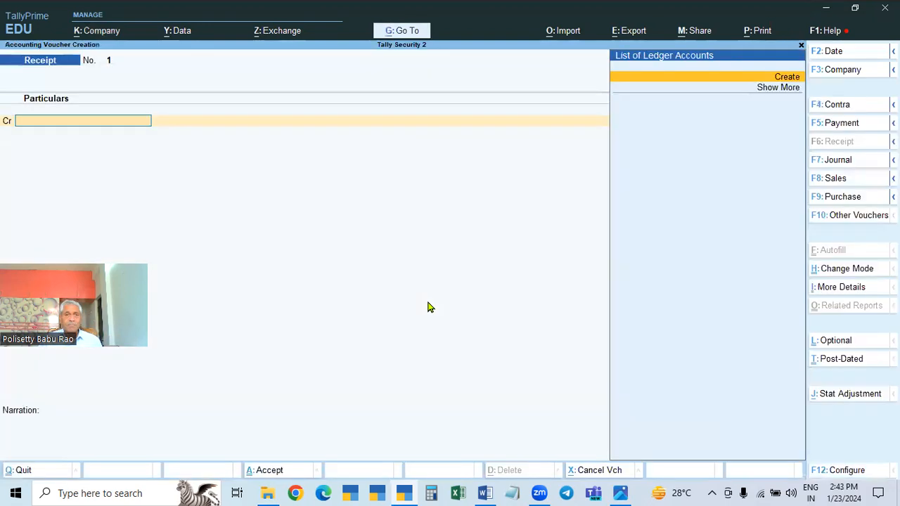
pyautogui.press('F2')
pyautogui.write('2.5')
pyautogui.press('Return')
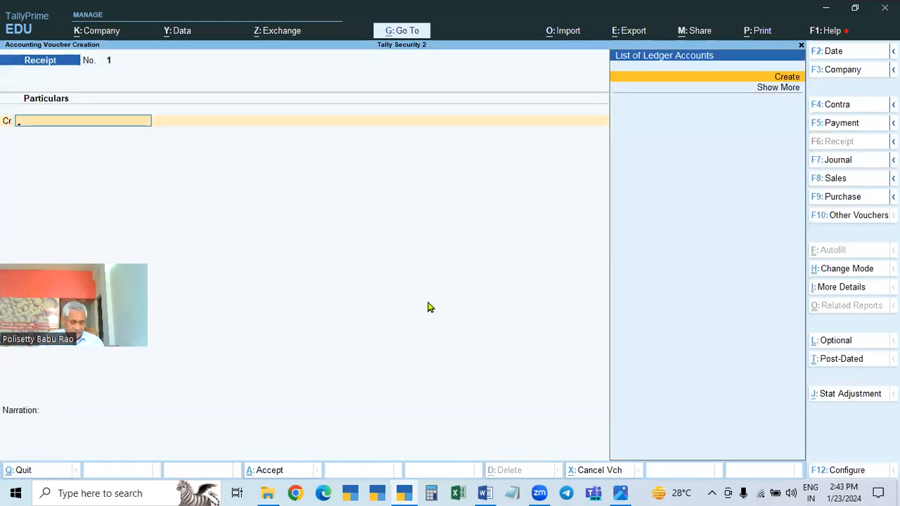
# Create a ledger named X & Co., under the Sundry Debtors group from within the receipt voucher
pyautogui.hotkey('alt', 'c')
pyautogui.write('X & co')
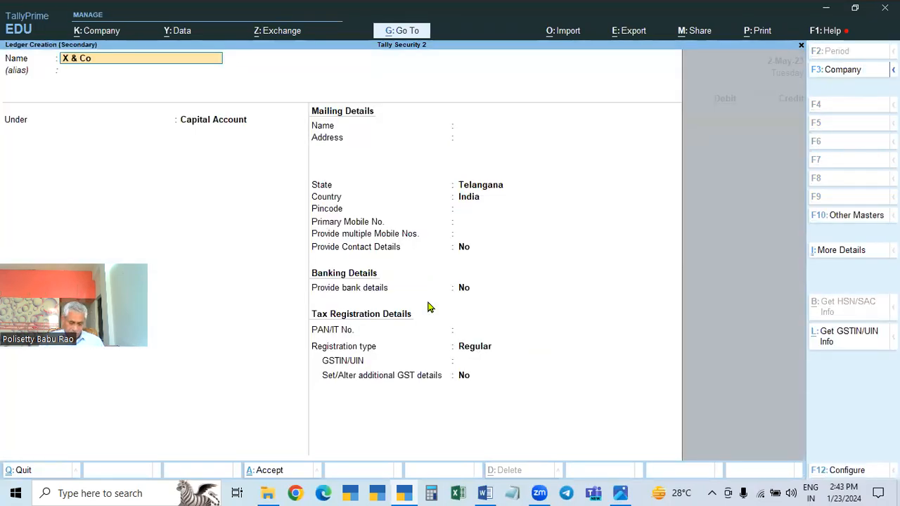
pyautogui.press('Return')
pyautogui.press('Return')
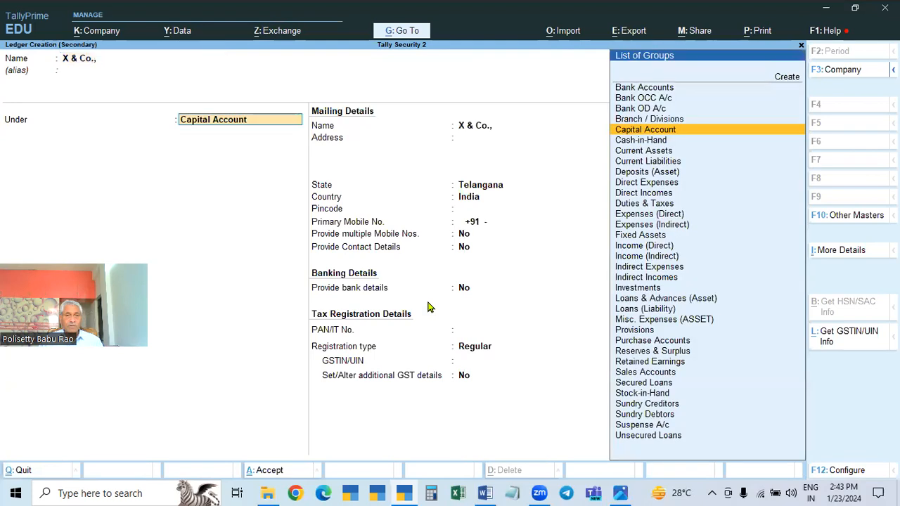
pyautogui.write('Sun')
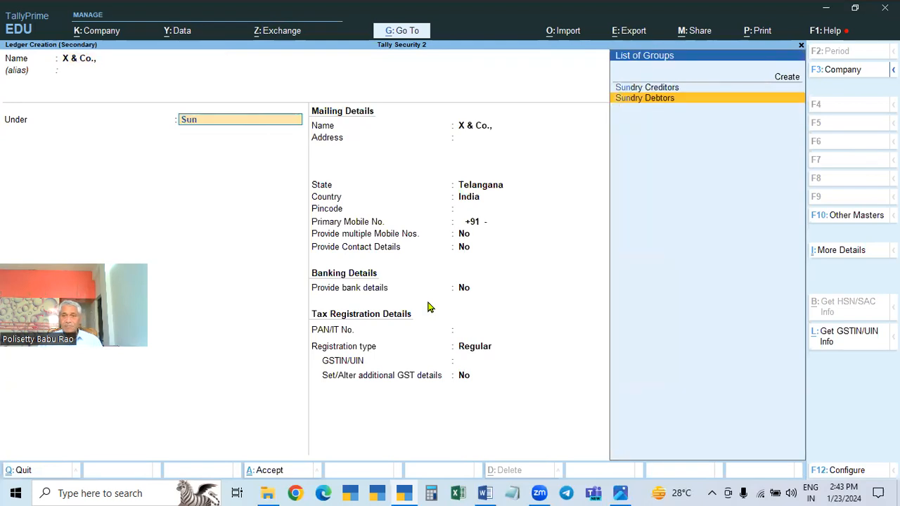
pyautogui.press('Return')
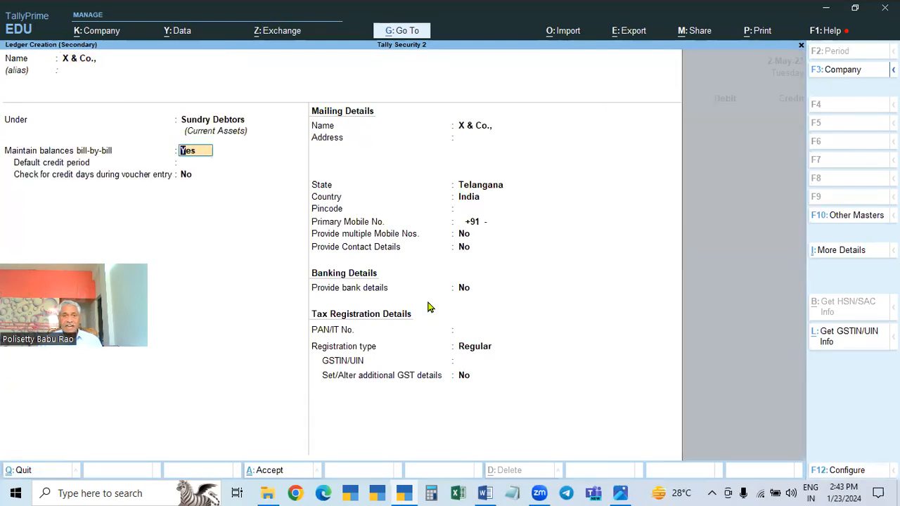
# Set bill-by-bill balances to No and the registration type to Unregistered/Consumer for X & Co., and save the ledger
pyautogui.write('n')
pyautogui.press('Return')
pyautogui.press('Return')
pyautogui.press('Return')
pyautogui.press('Return')
pyautogui.press('Return')
pyautogui.press('Return')
pyautogui.press('Return')
pyautogui.press('Return')
pyautogui.press('Return')
pyautogui.press('Return')
pyautogui.press('Return')
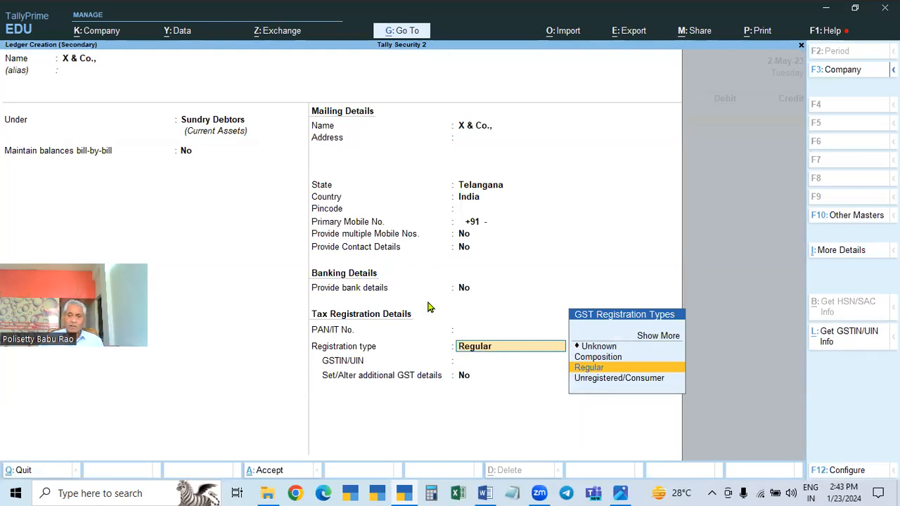
pyautogui.press('Down')
pyautogui.press('Return')
pyautogui.press('Return')
pyautogui.press('Return')
pyautogui.press('Return')
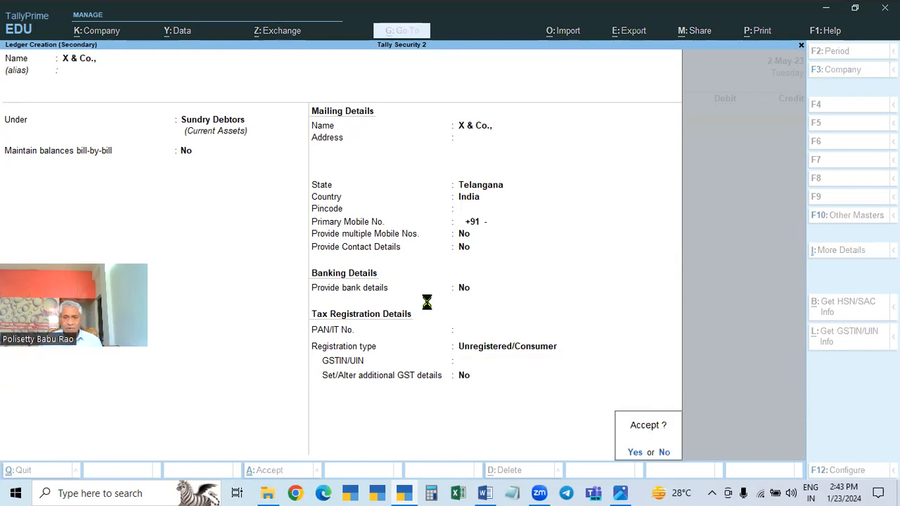
# Credit X & Co., with 1,000, debit Cash with the same amount, and save the receipt voucher without a narration
pyautogui.write('25')
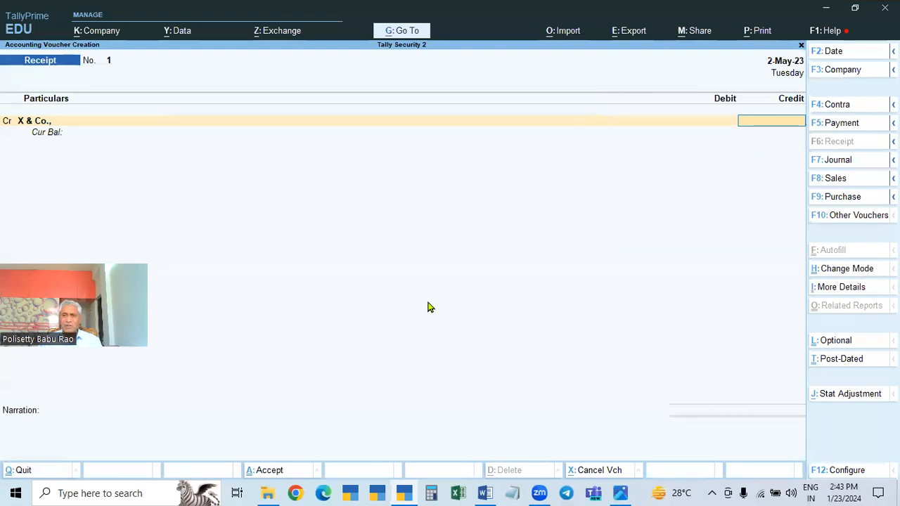
pyautogui.press('Return')
pyautogui.press('BackSpace')
pyautogui.write('1000')
pyautogui.press('Return')
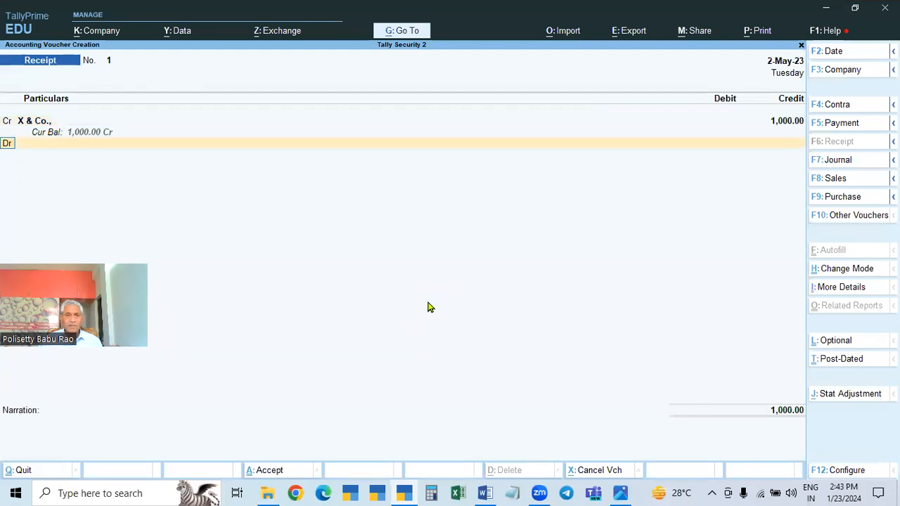
pyautogui.press('Return')
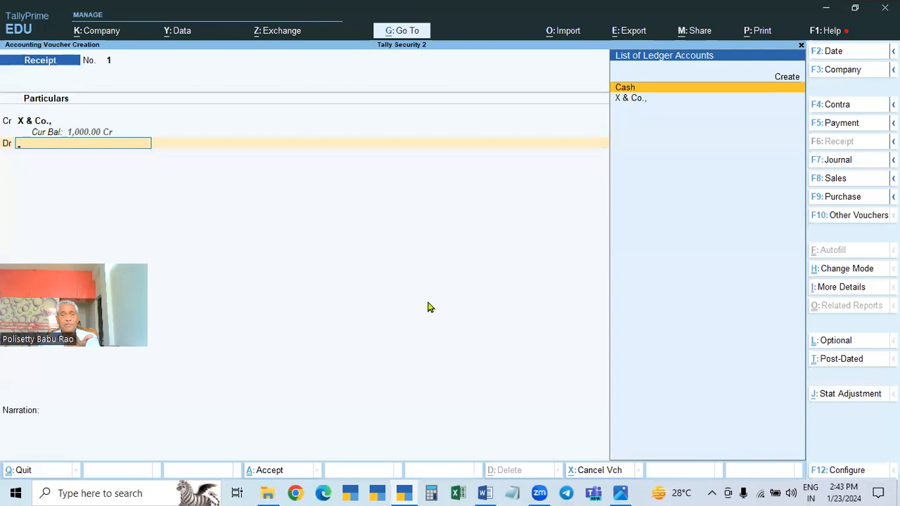
pyautogui.press('Return')
pyautogui.press('Return')
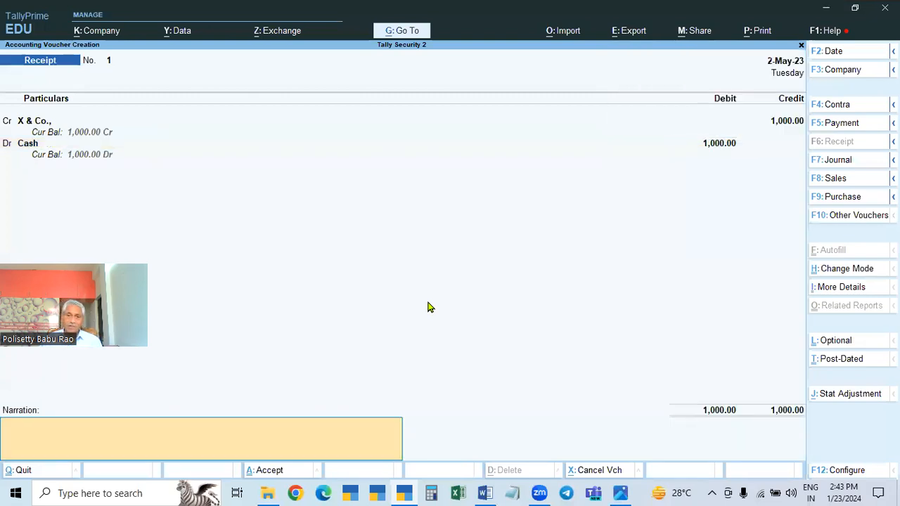
pyautogui.press('Return')
pyautogui.press('Return')
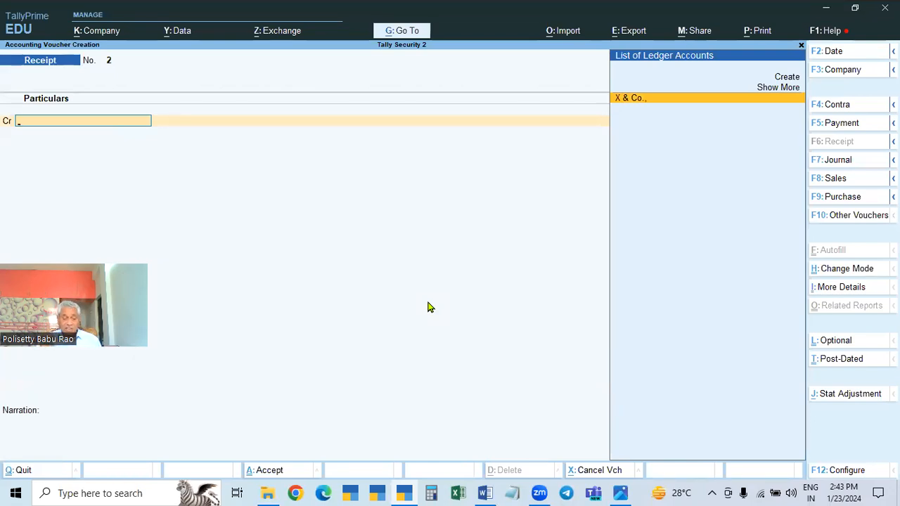
# Set the voucher date to 31-Mar-24 and change the voucher type to Payment
pyautogui.press('F2')
pyautogui.write('3')
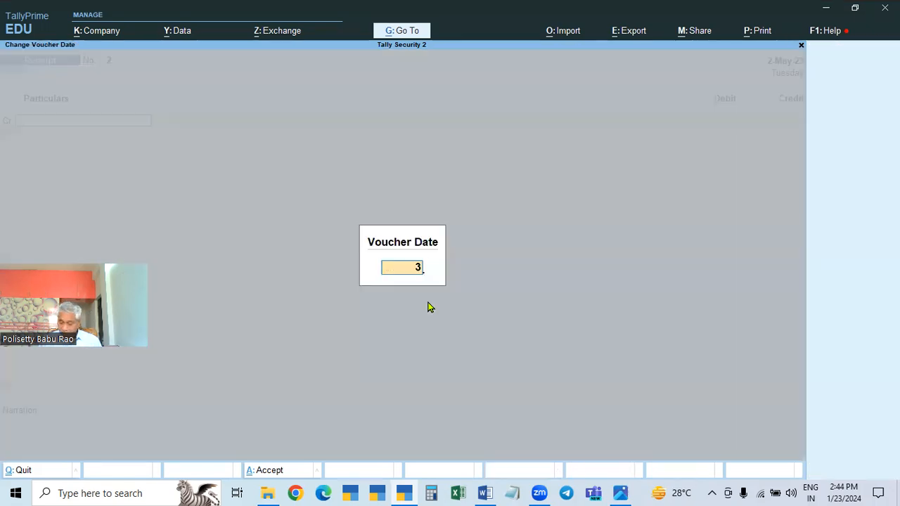
pyautogui.write('1.3')
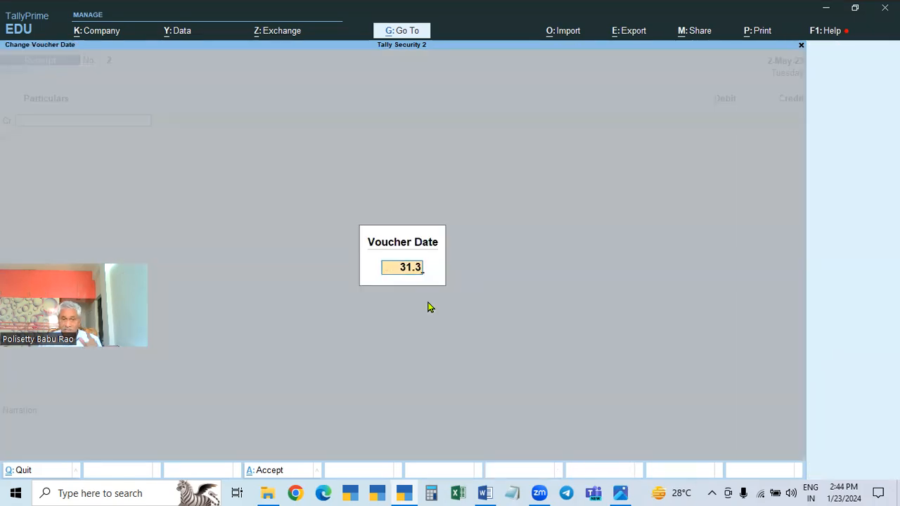
pyautogui.press('Return')
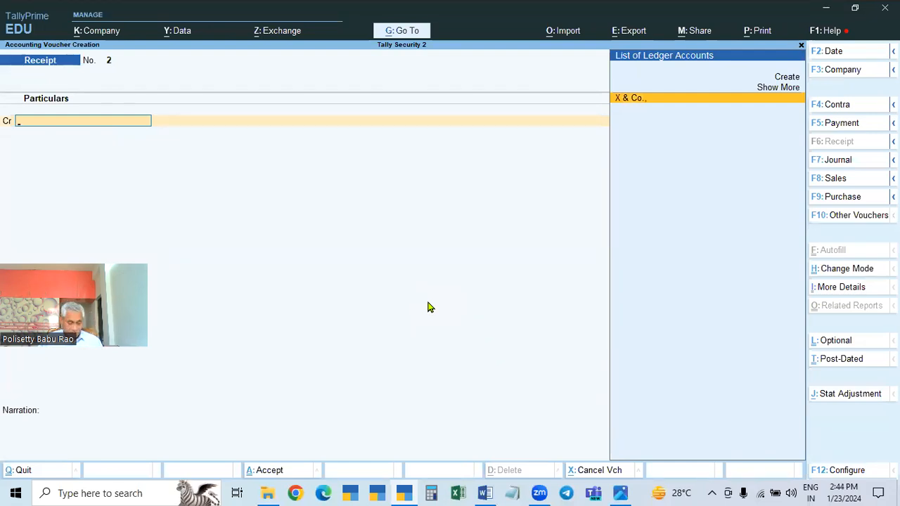
pyautogui.press('F5')
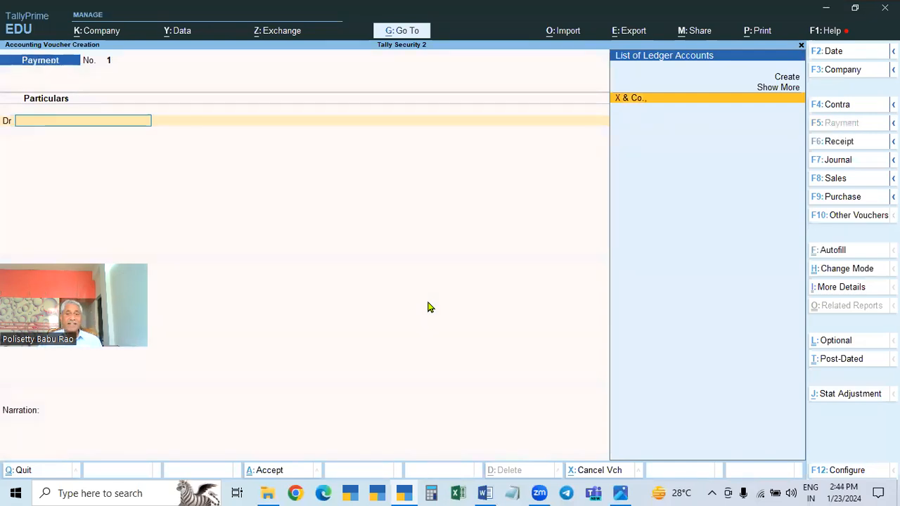
# Create a ledger named Y & Co under the Sundry Creditors group from within the payment voucher
pyautogui.hotkey('alt', 'c')
pyautogui.write('Y')
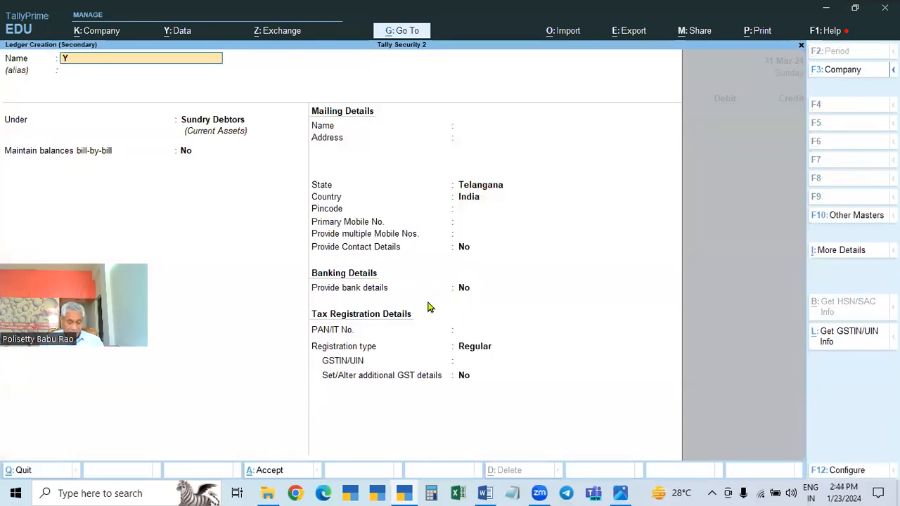
pyautogui.write(' & Co')
pyautogui.press('Return')
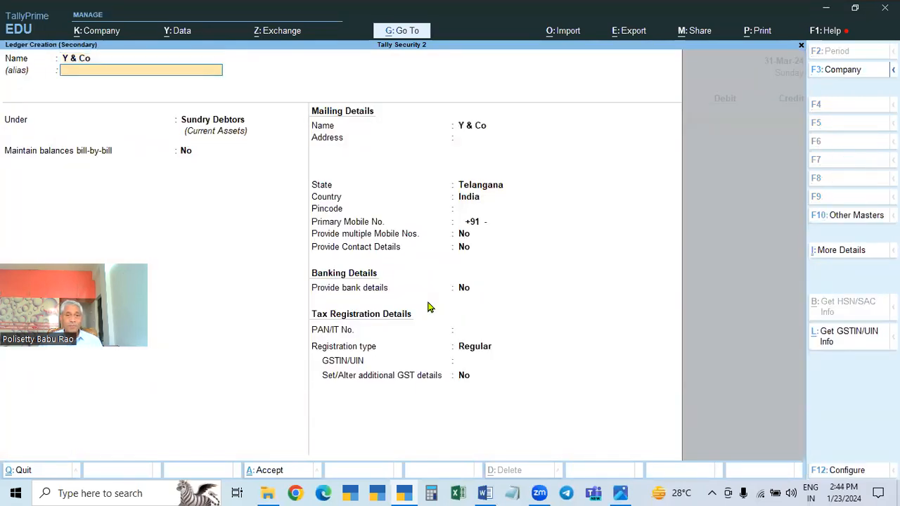
pyautogui.press('Return')
pyautogui.write('Sun')
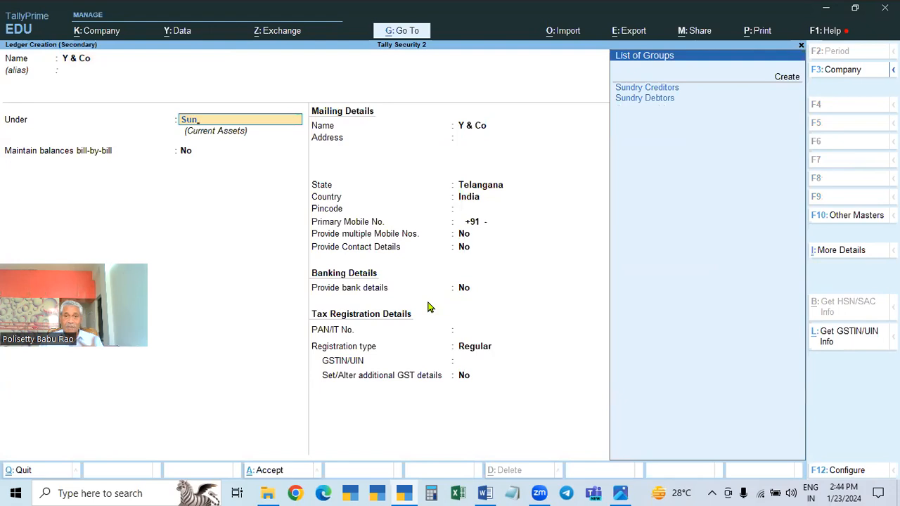
pyautogui.press('Down')
pyautogui.press('Up')
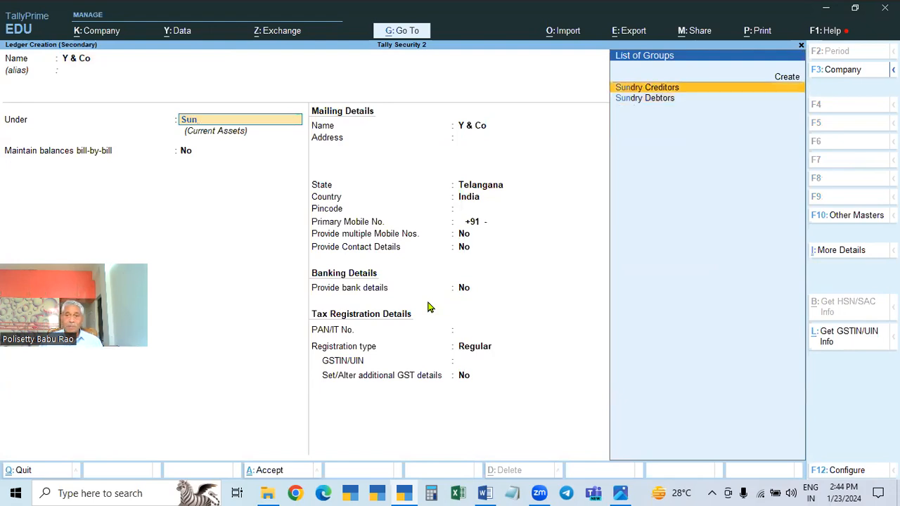
pyautogui.press('Return')
# Set bill-by-bill balances to No for Y & Co, keep the Regular registration type without a GSTIN, and save the ledger
pyautogui.write('n')
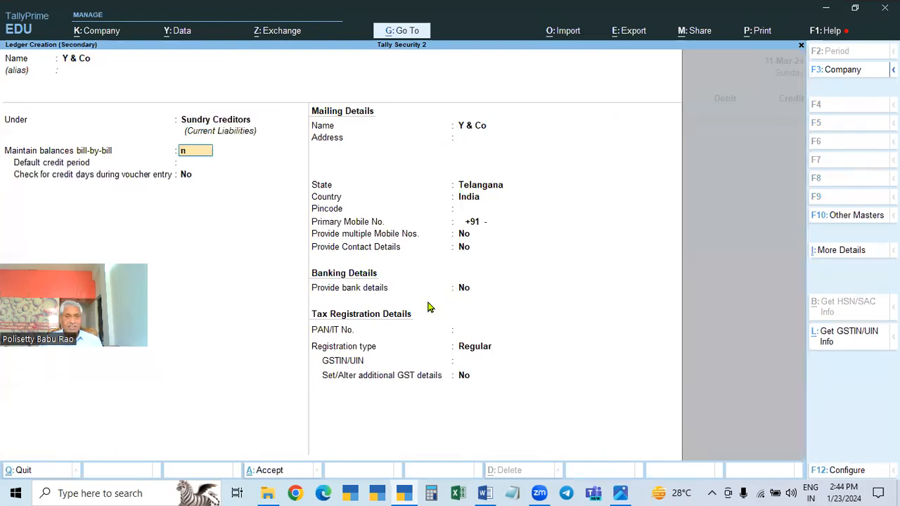
pyautogui.press('Return')
pyautogui.press('Return')
pyautogui.press('Return')
pyautogui.press('Return')
pyautogui.press('Return')
pyautogui.press('Return')
pyautogui.press('Return')
pyautogui.press('Return')
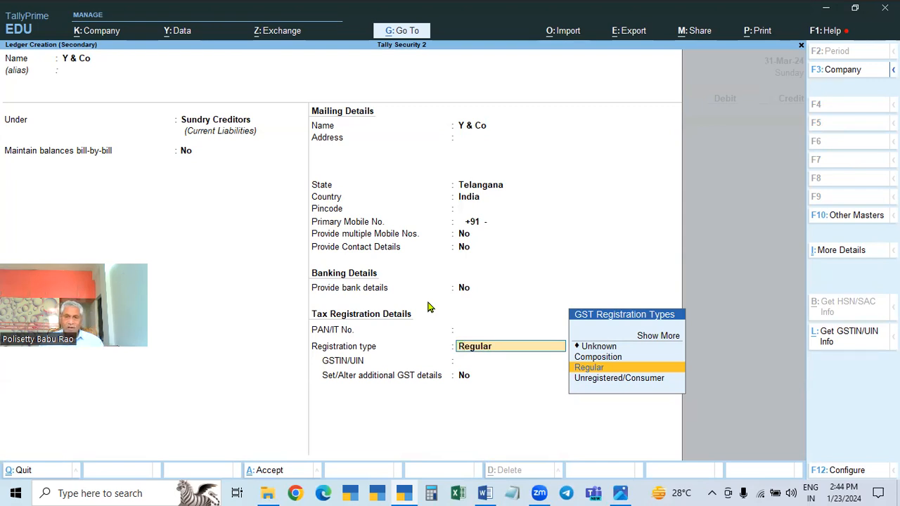
pyautogui.press('Return')
pyautogui.press('Return')
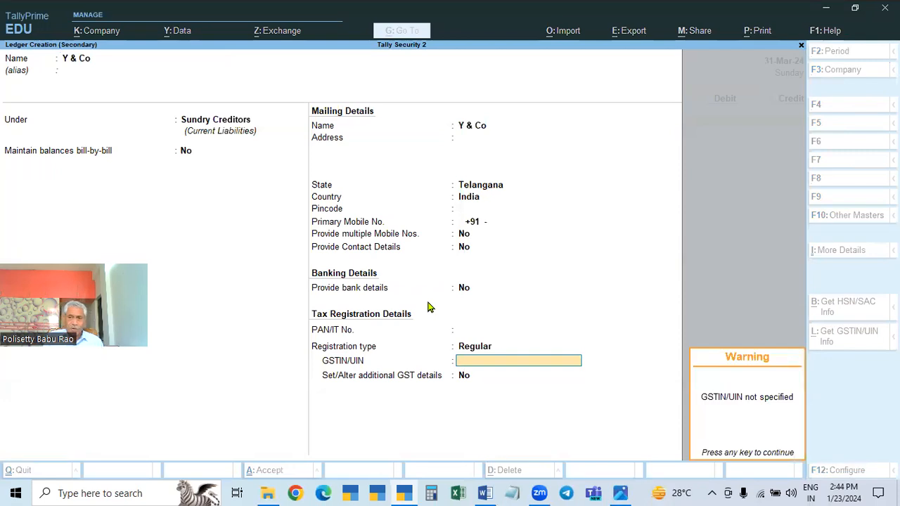
pyautogui.press('Return')
pyautogui.press('Return')
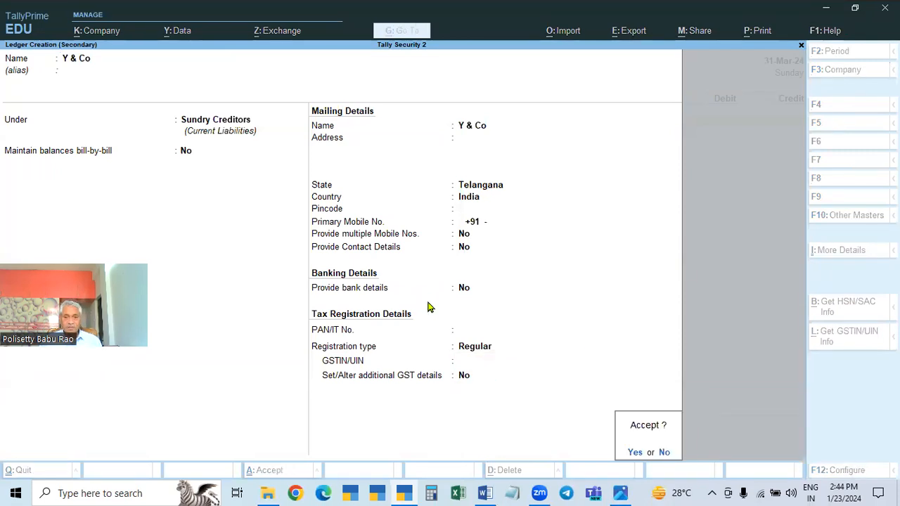
pyautogui.press('Return')
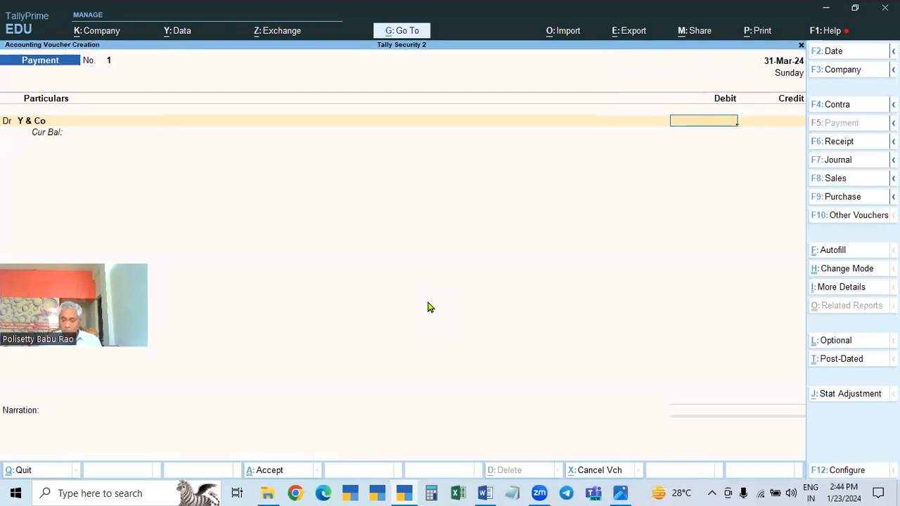
# Debit Y & Co with 500, credit Cash with the same amount, and save the payment voucher without a narration
pyautogui.write('500')
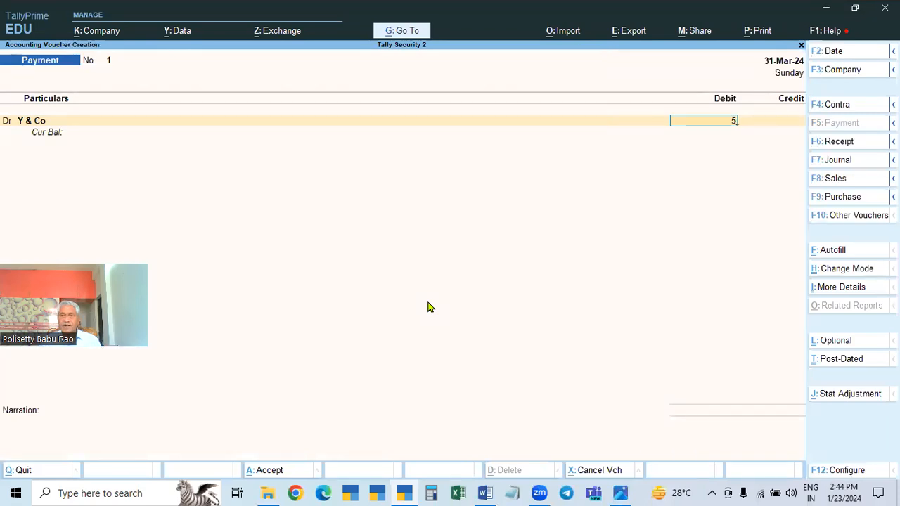
pyautogui.press('Return')
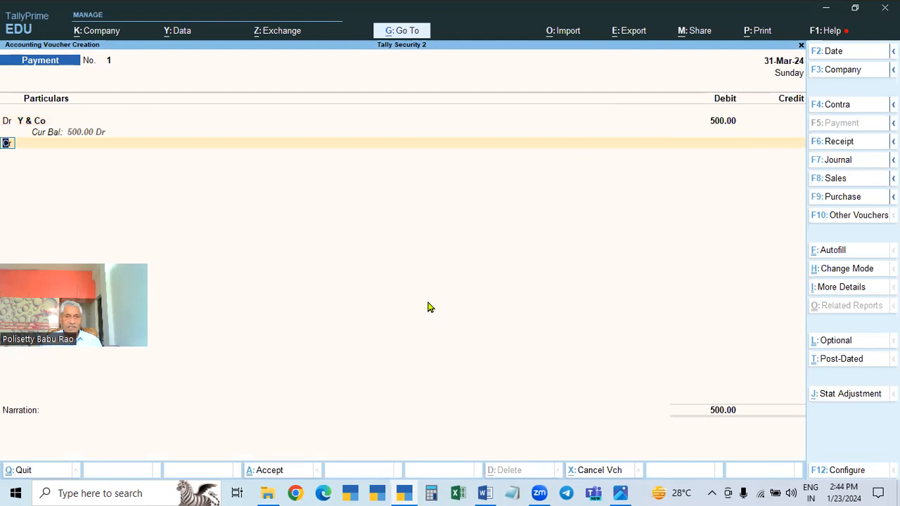
pyautogui.press('Return')
pyautogui.press('Return')
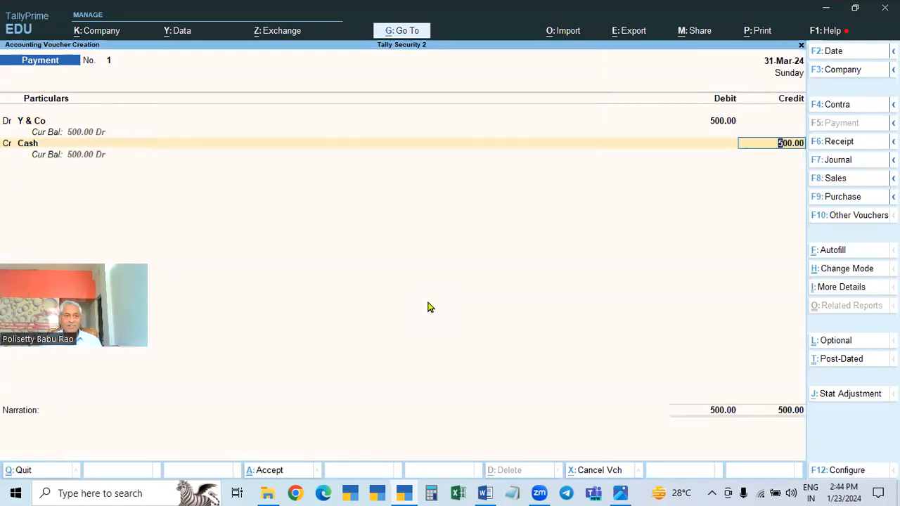
pyautogui.press('Return')
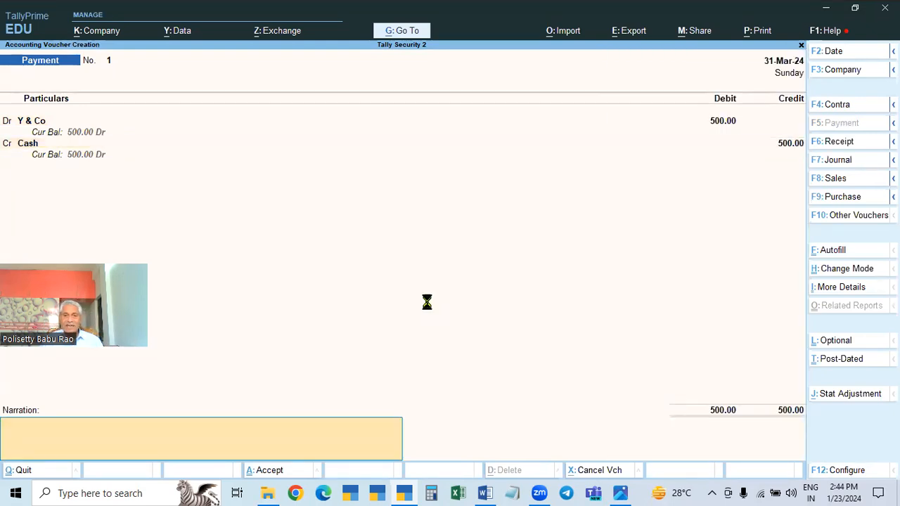
pyautogui.press('Return')
pyautogui.press('Return')
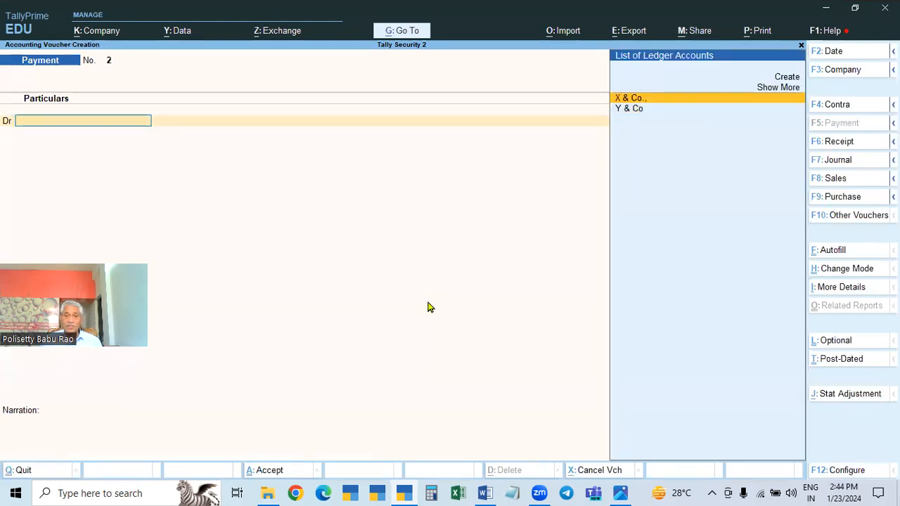
# Review the Day Book for the period 1-Apr-23 to 31-Mar-24 and return to the Gateway of Tally
pyautogui.press('Escape')
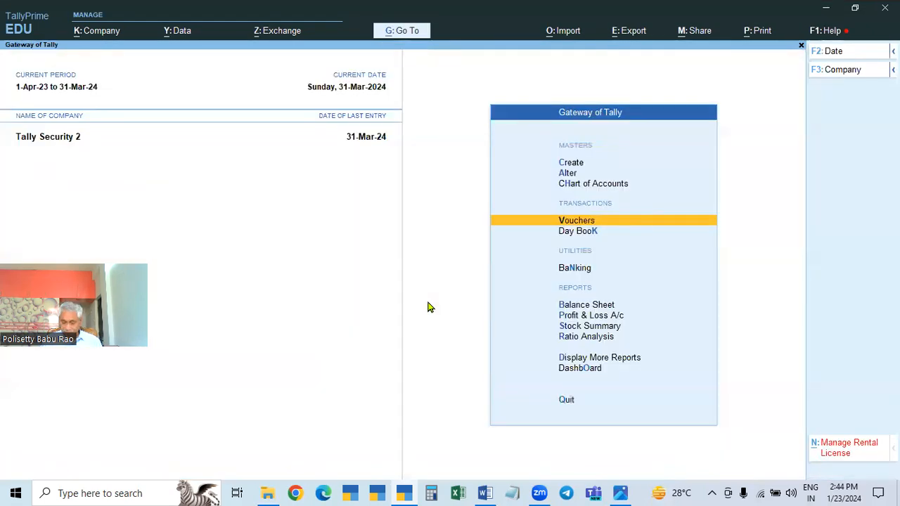
pyautogui.press('Down')
pyautogui.press('Return')
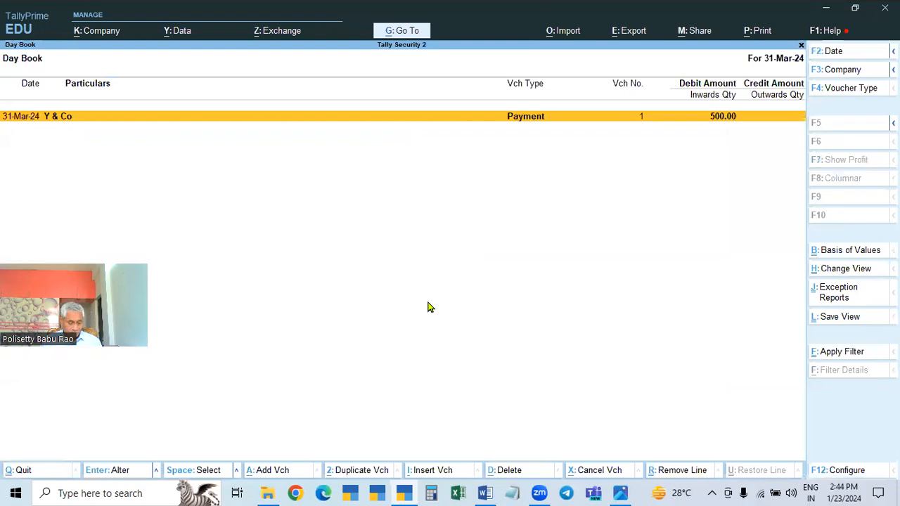
pyautogui.press('F2')
pyautogui.press('BackSpace')
pyautogui.press('Return')
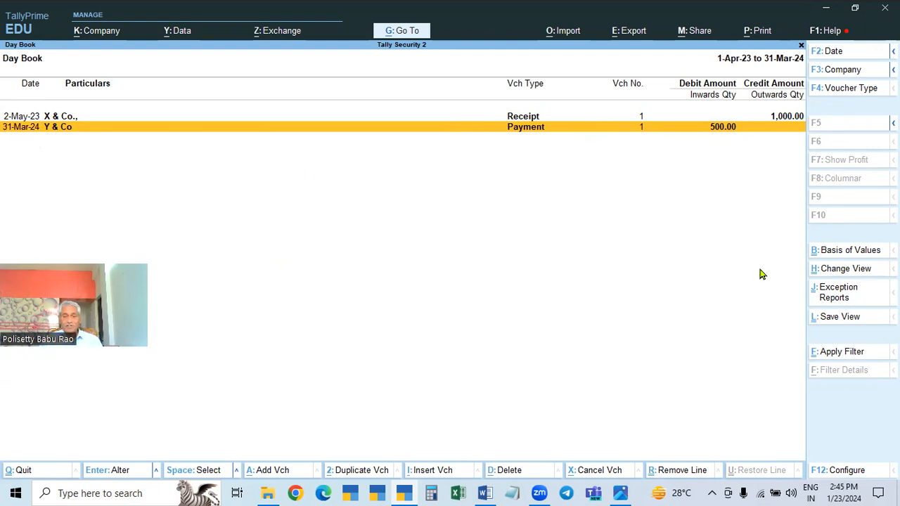
pyautogui.press('Escape')
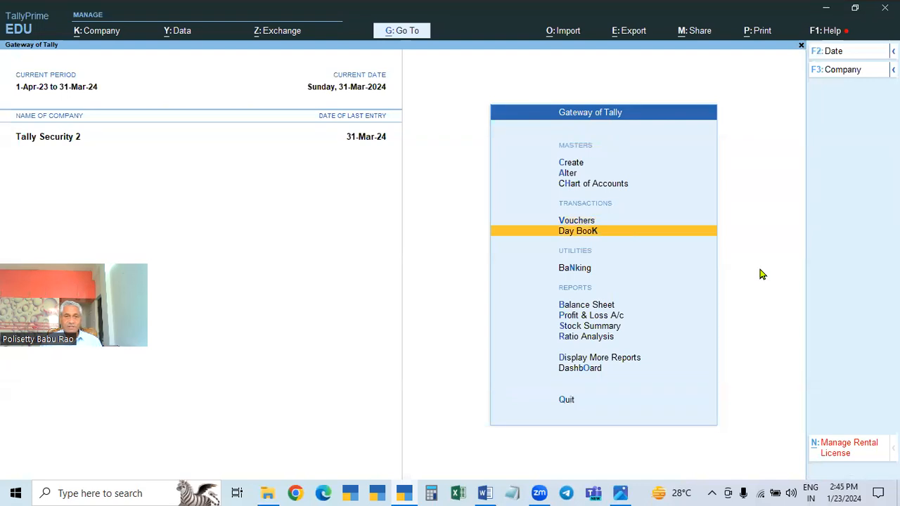
# Shut the Tally Security 2 company
pyautogui.press('Escape')
pyautogui.press('Escape')
pyautogui.press('ctrl')
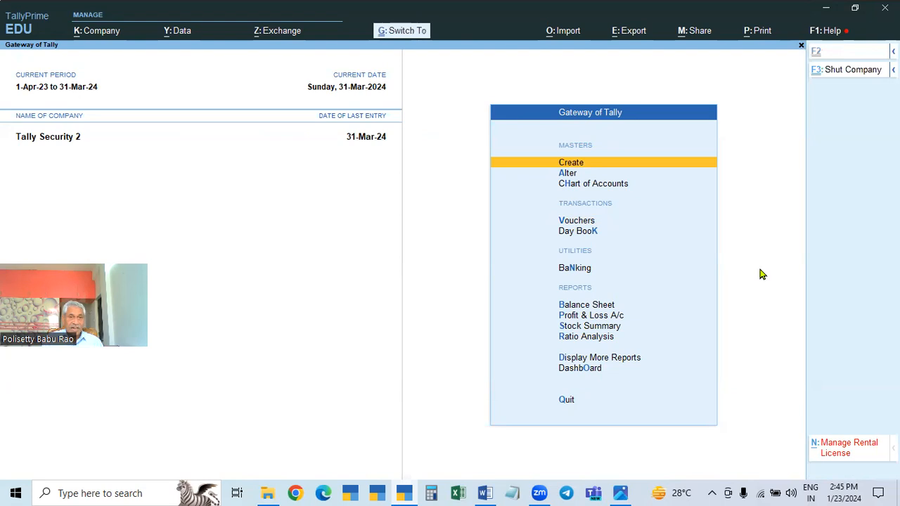
pyautogui.hotkey('ctrl', 'F3')
pyautogui.press('Return')
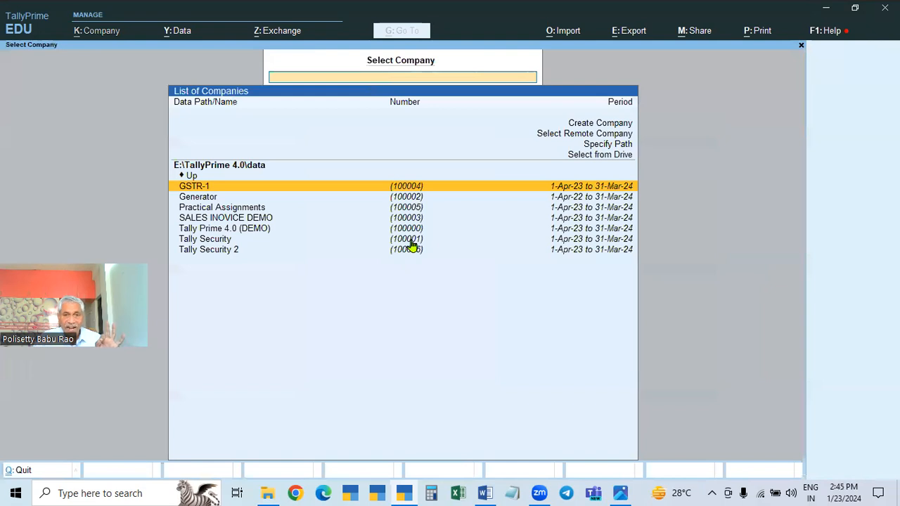
# Highlight Tally Security 2 in the company list to check its company number, and quit TallyPrime
pyautogui.click(213, 255)
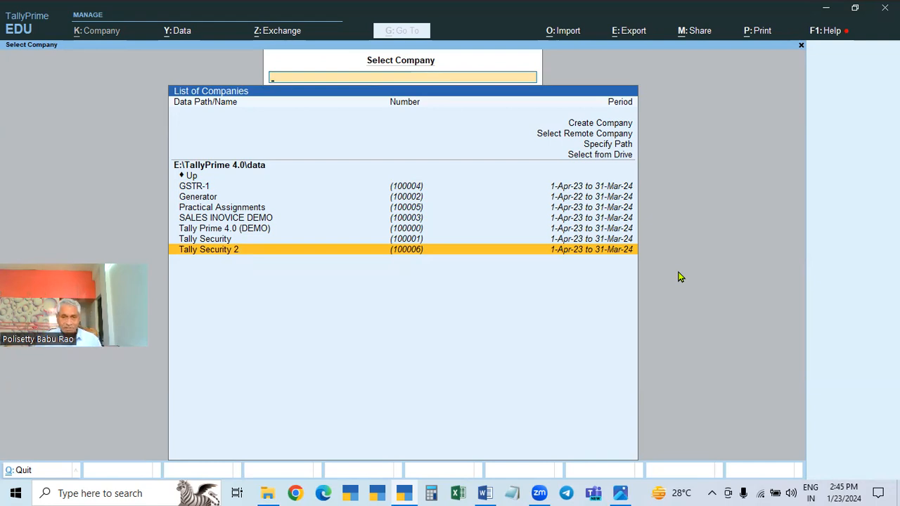
pyautogui.press('Escape')
pyautogui.press('y')
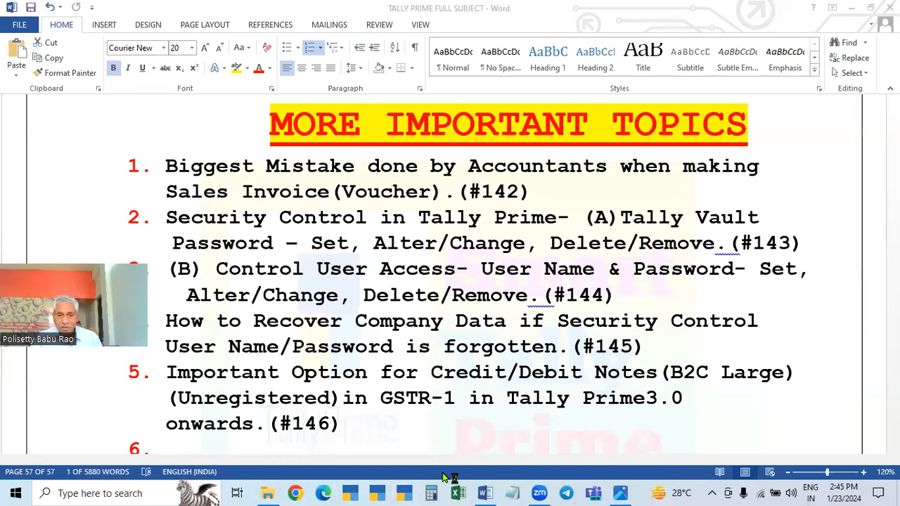
# Relaunch TallyPrime in Educational Mode without renewing the license, check the data path in the company list, and quit
pyautogui.click(404, 493)
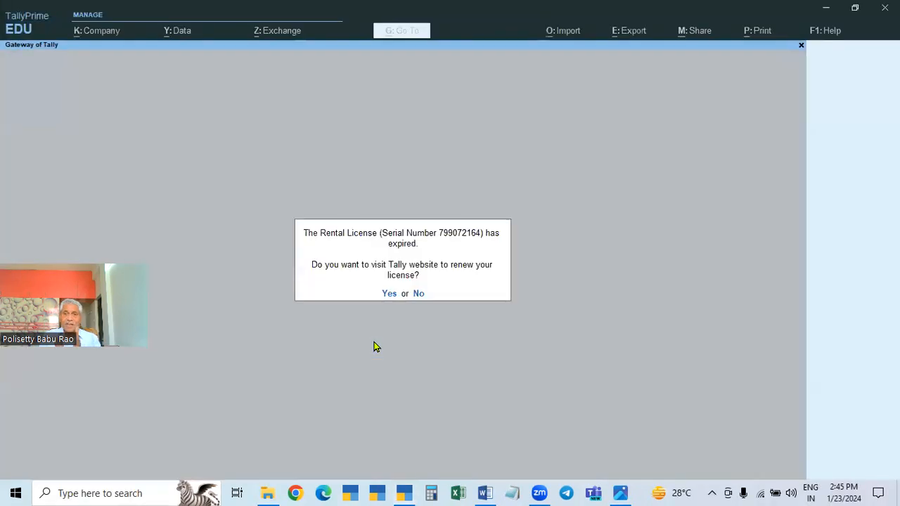
pyautogui.click(419, 294)
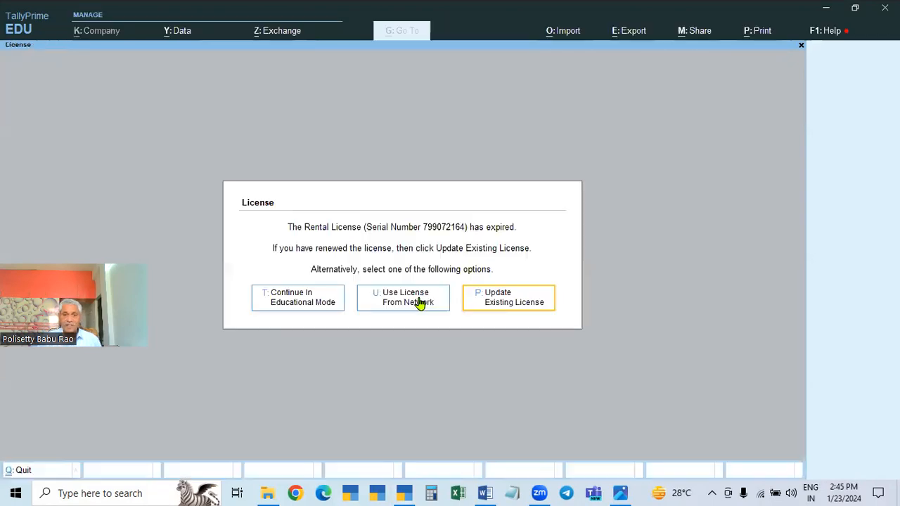
pyautogui.click(283, 303)
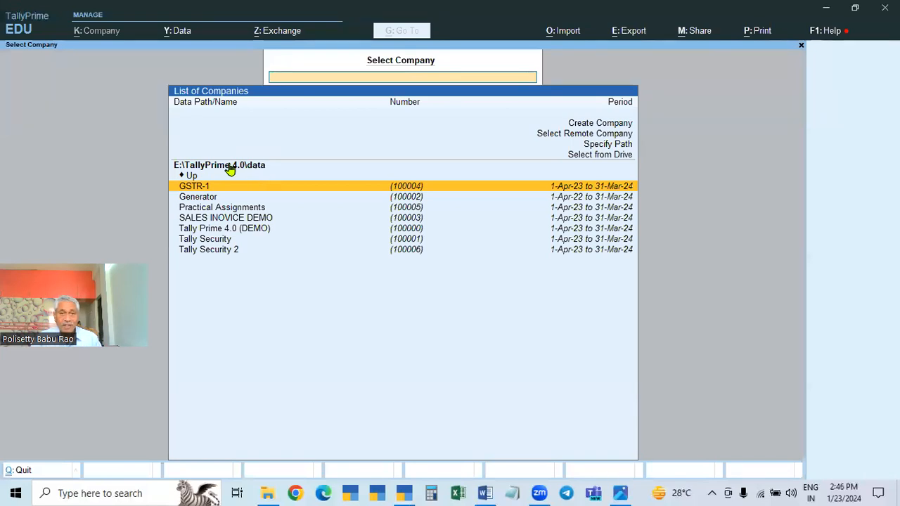
pyautogui.click(251, 169)
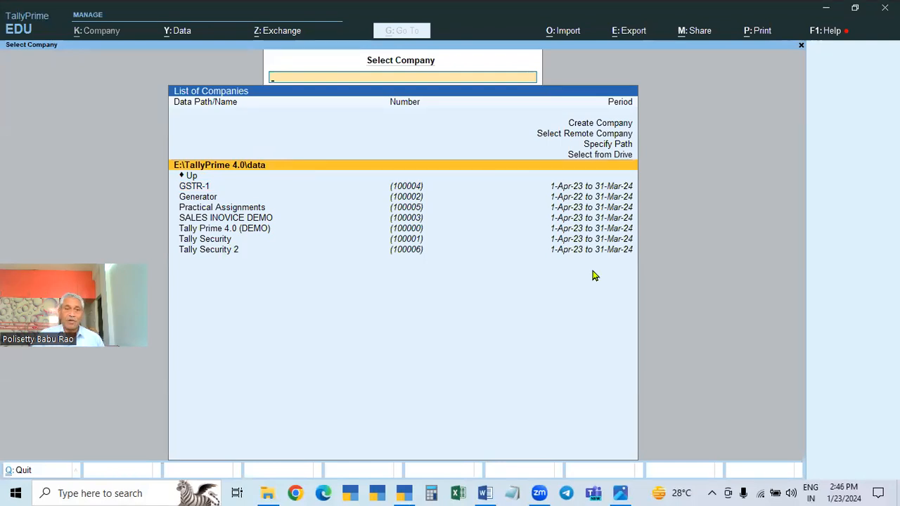
pyautogui.press('Escape')
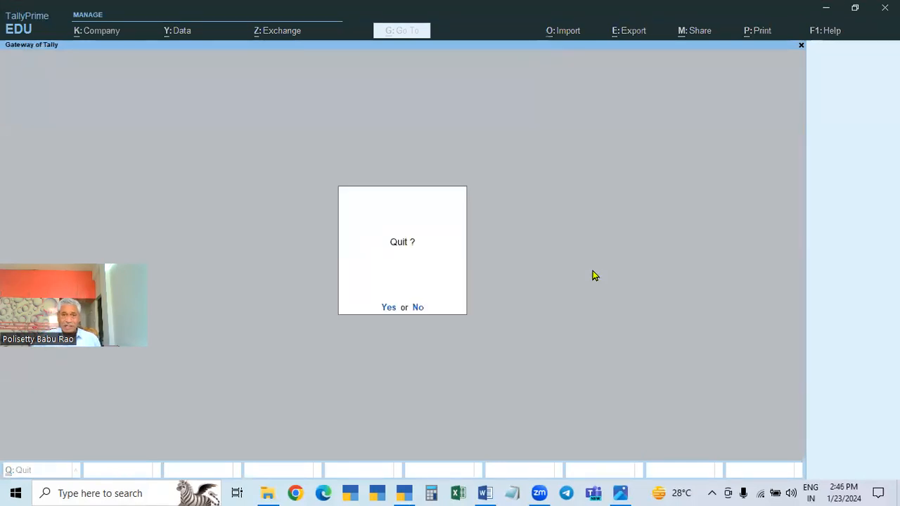
pyautogui.press('Return')
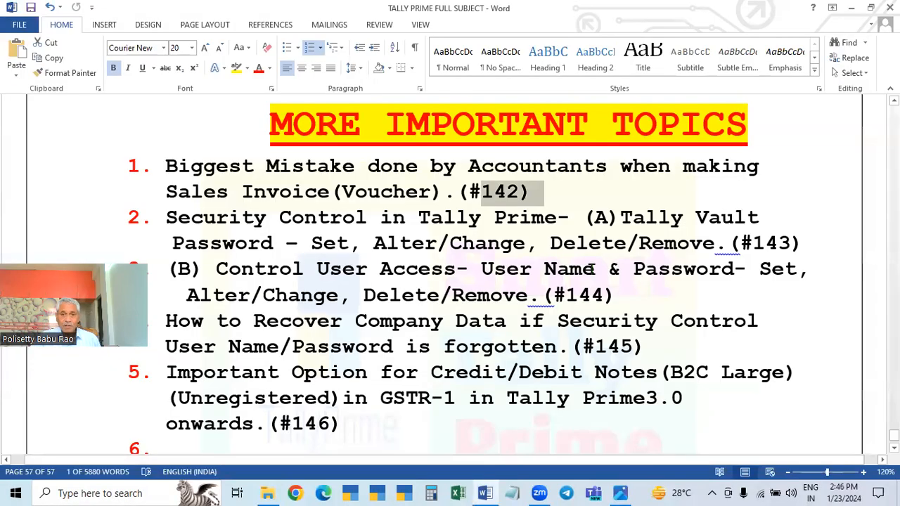
# In File Explorer, open the company folder 100006 inside the Data folder of TALLYPRIME 4.0 on Local Disk (E:)
pyautogui.click(267, 492)
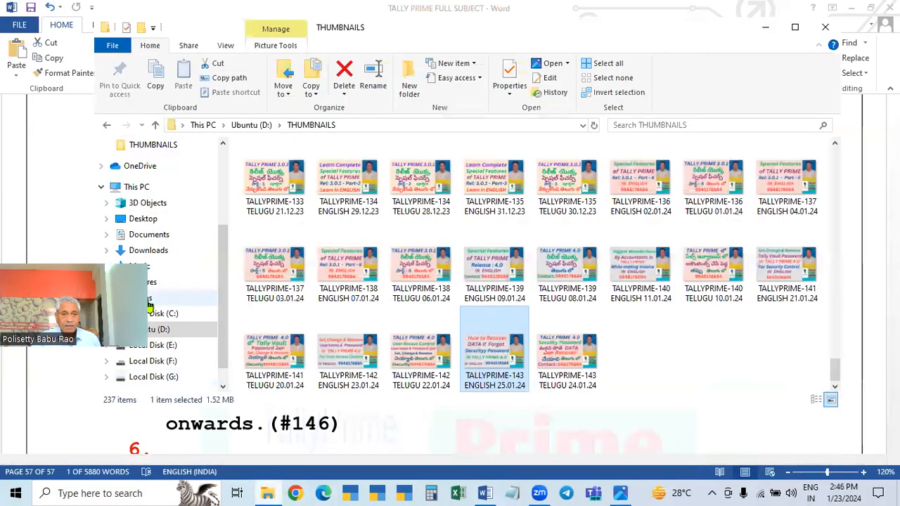
pyautogui.click(138, 188)
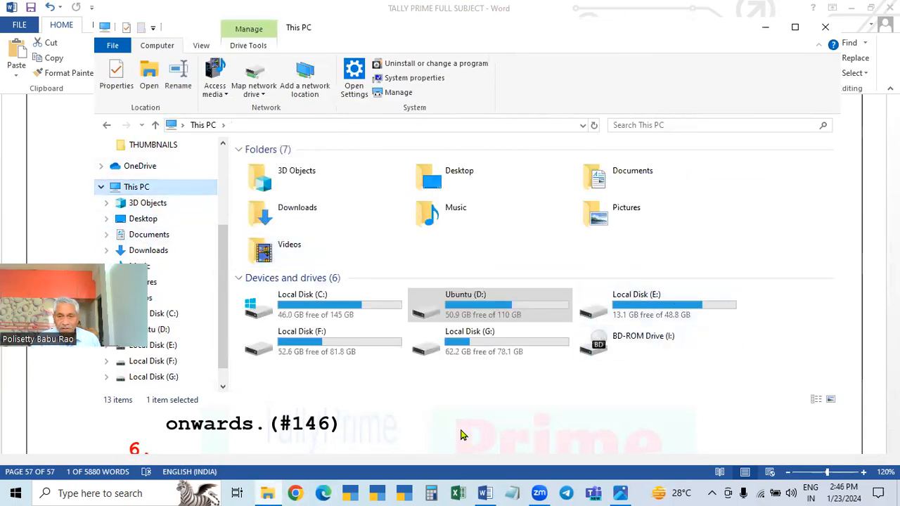
pyautogui.doubleClick(664, 308)
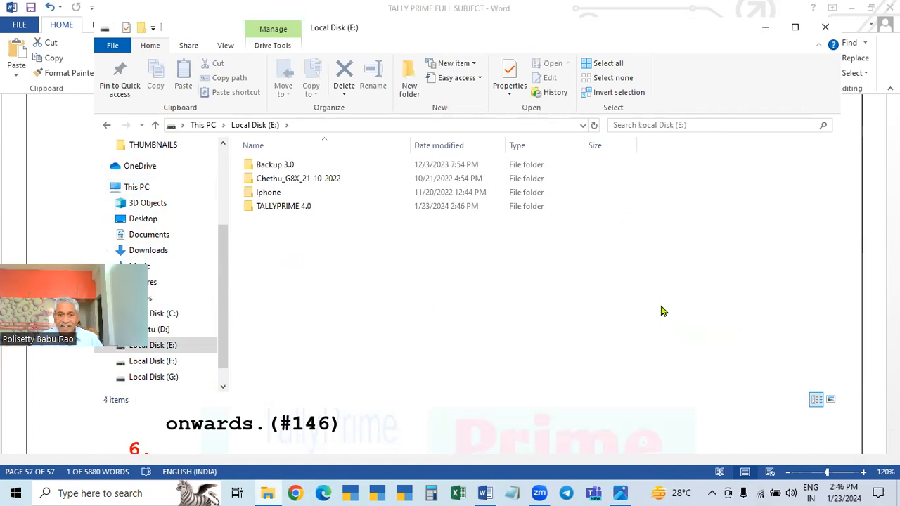
pyautogui.doubleClick(284, 207)
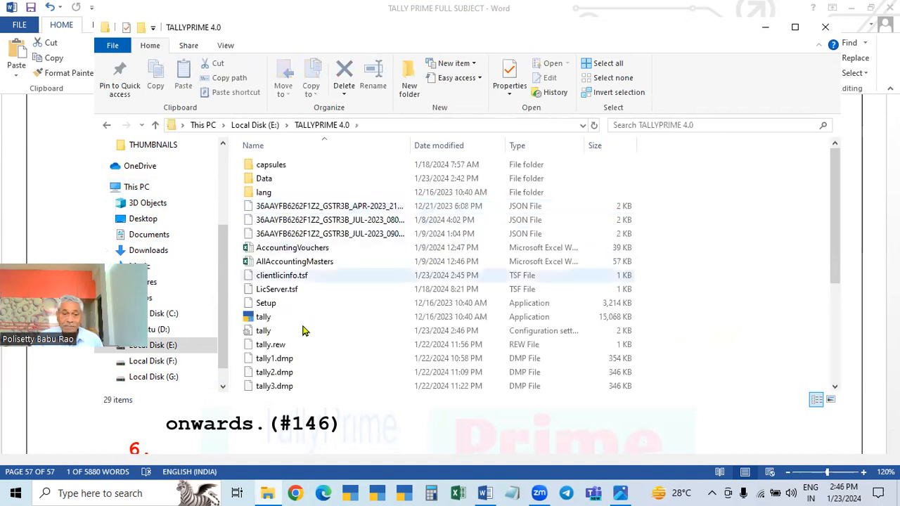
pyautogui.doubleClick(265, 181)
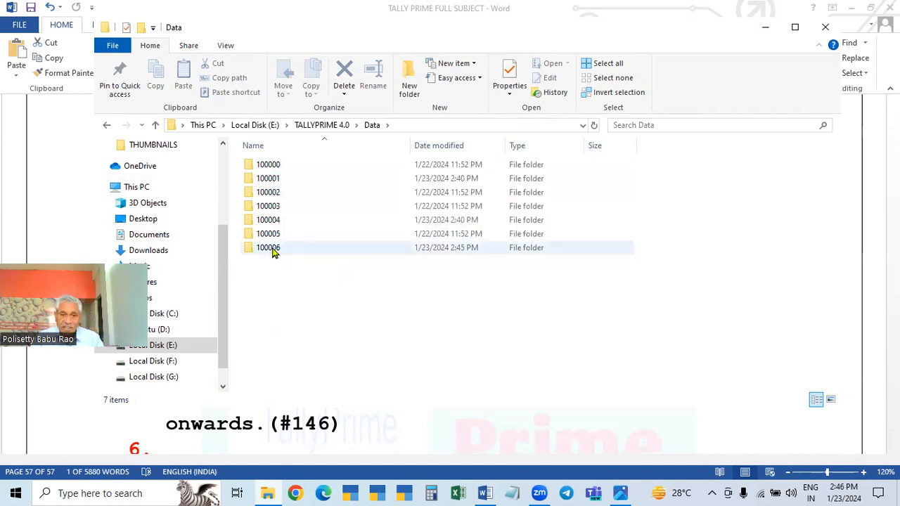
pyautogui.moveTo(274, 253)
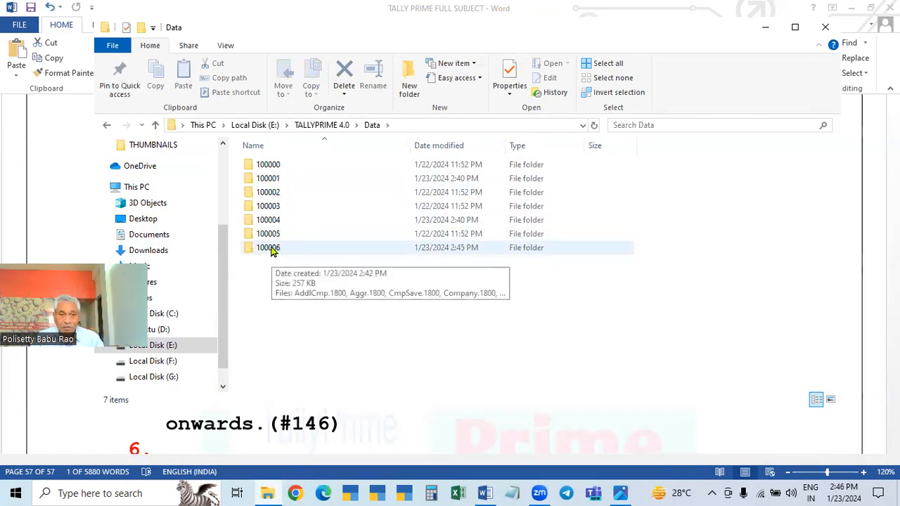
pyautogui.click(273, 251)
pyautogui.doubleClick(273, 252)
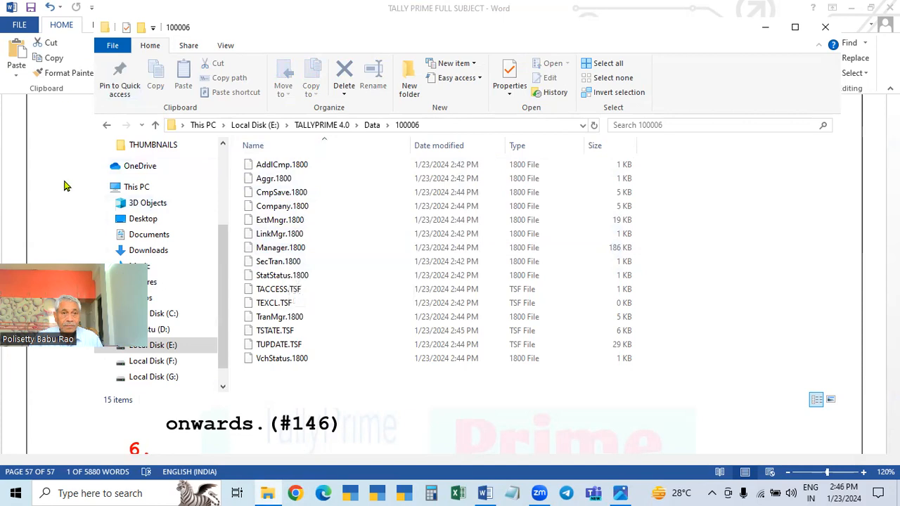
# Copy the Company.1800 file from the company folder 100006
pyautogui.click(156, 125)
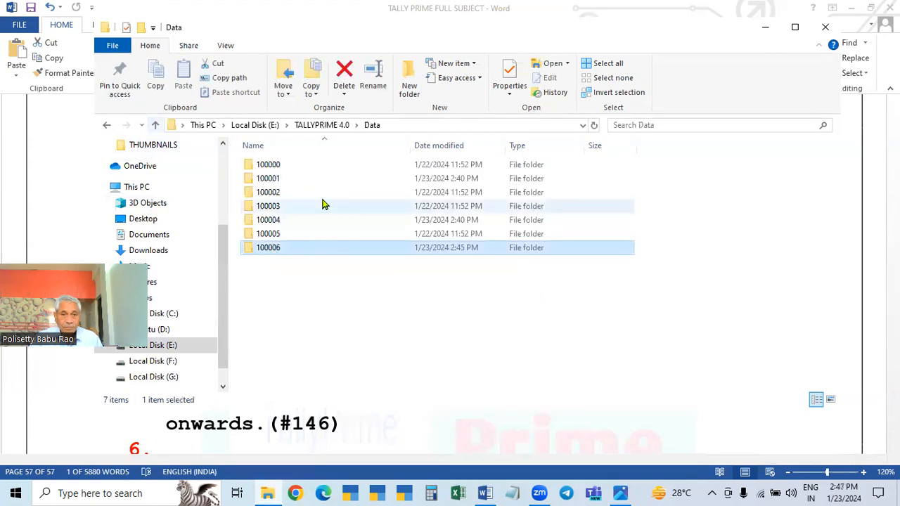
pyautogui.moveTo(267, 256)
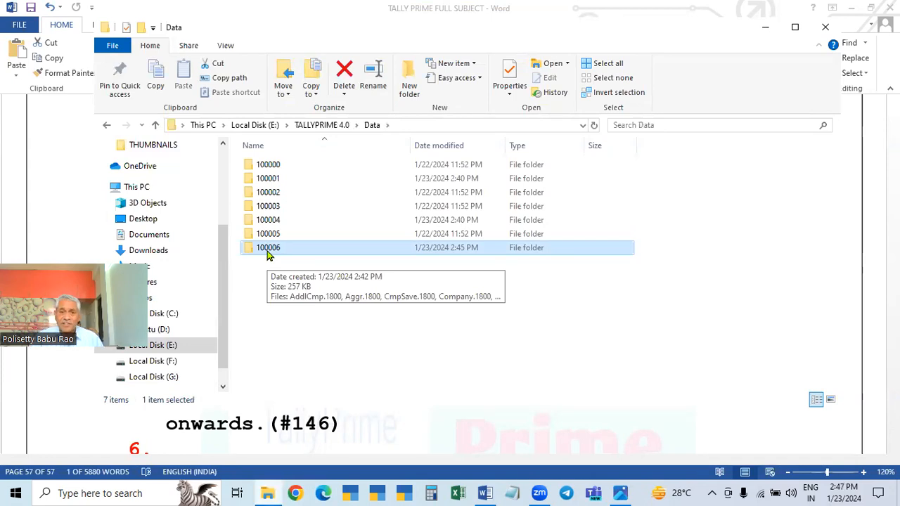
pyautogui.doubleClick(267, 256)
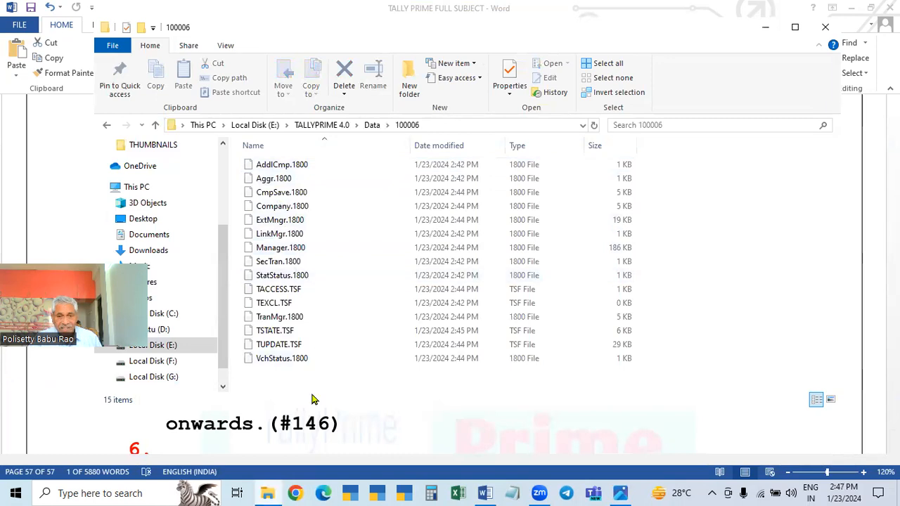
pyautogui.moveTo(327, 303)
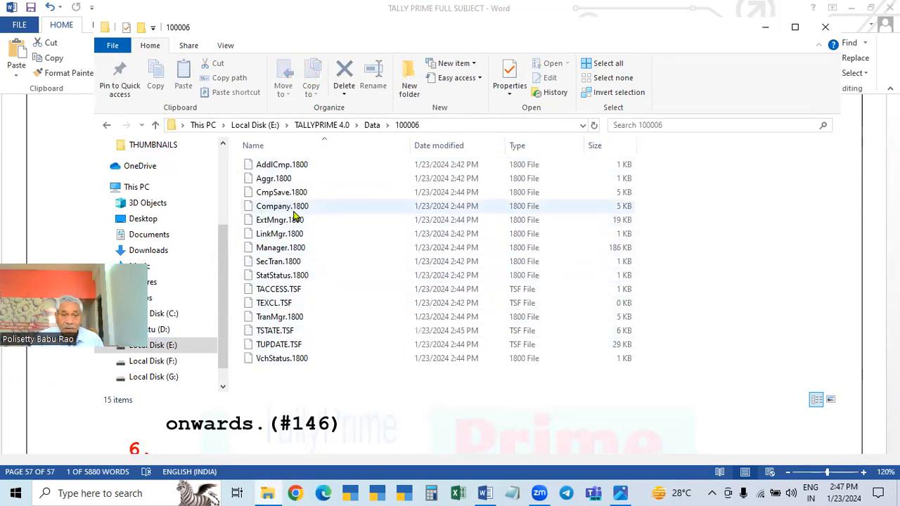
pyautogui.moveTo(297, 218)
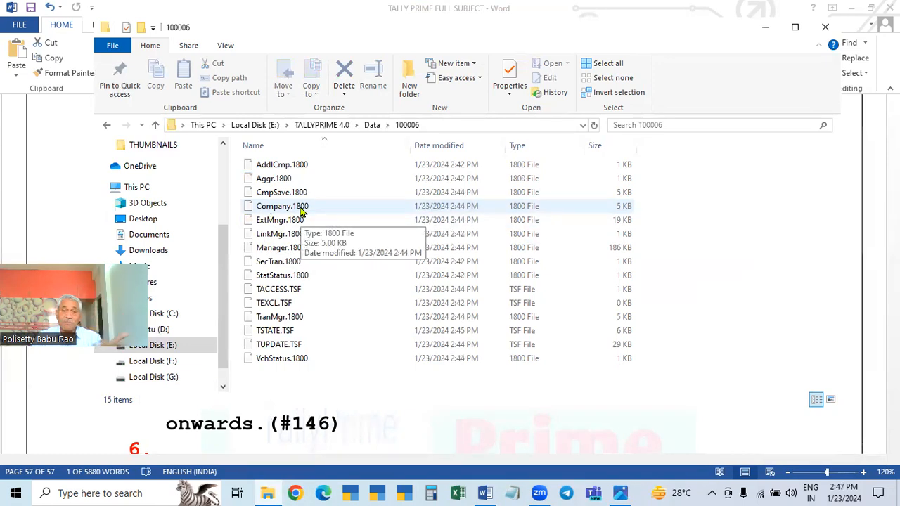
pyautogui.click(295, 211)
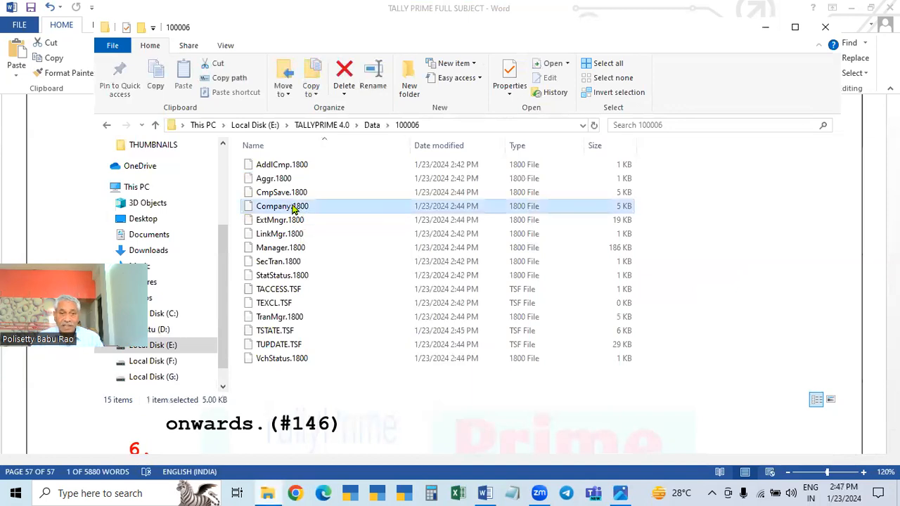
pyautogui.rightClick(295, 209)
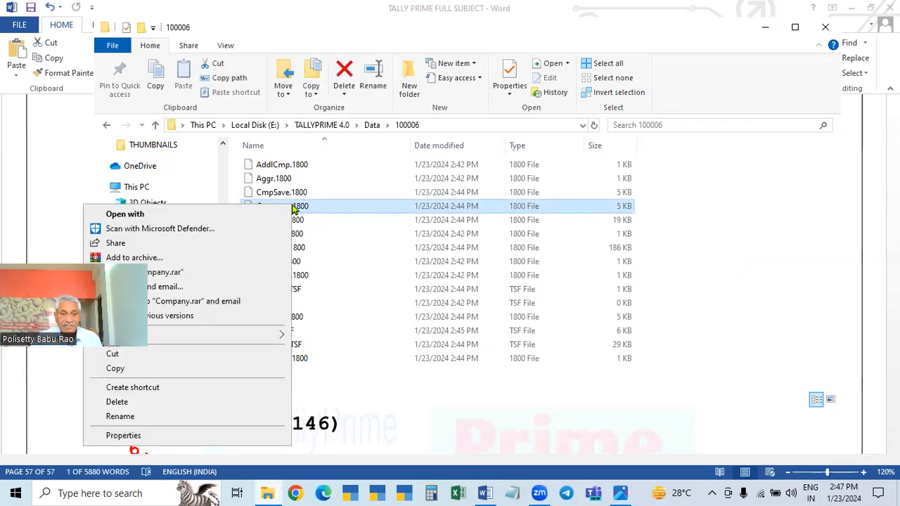
pyautogui.click(116, 371)
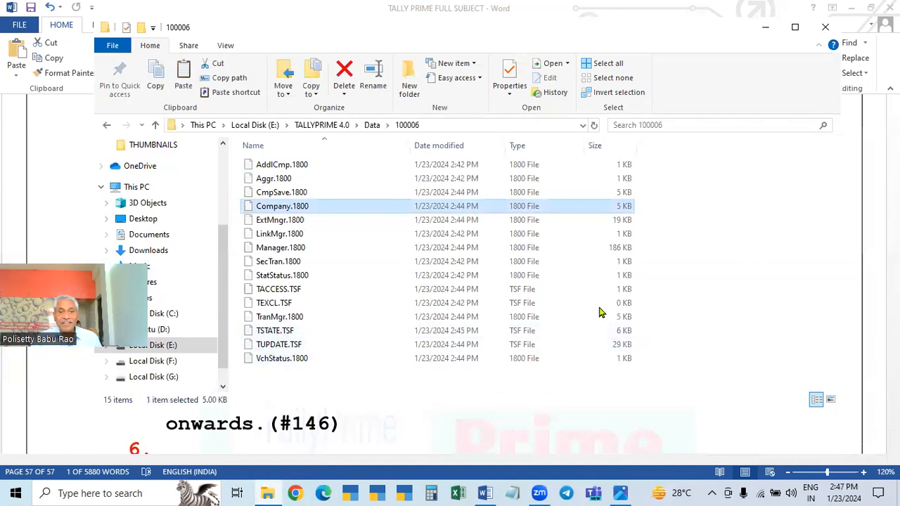
# Paste the copied Company.1800 into the company folder 100001 under Data, replacing the existing file
pyautogui.click(156, 126)
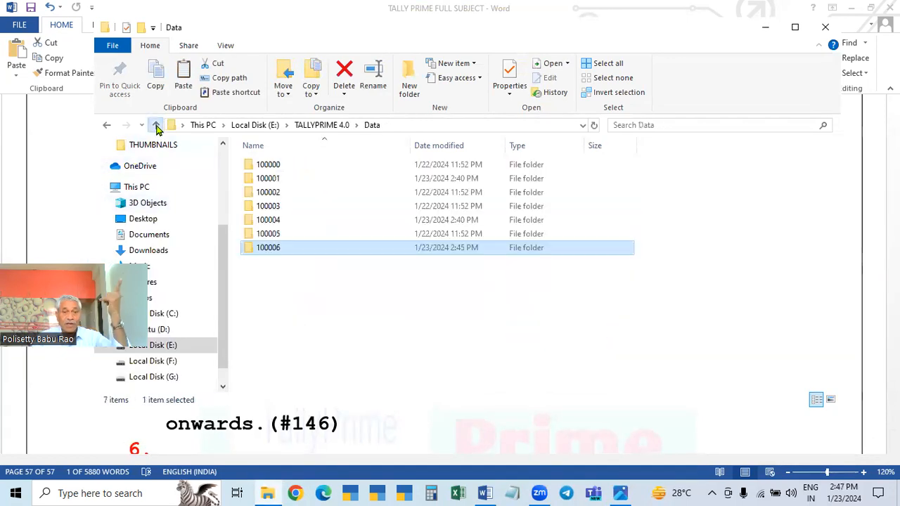
pyautogui.doubleClick(272, 181)
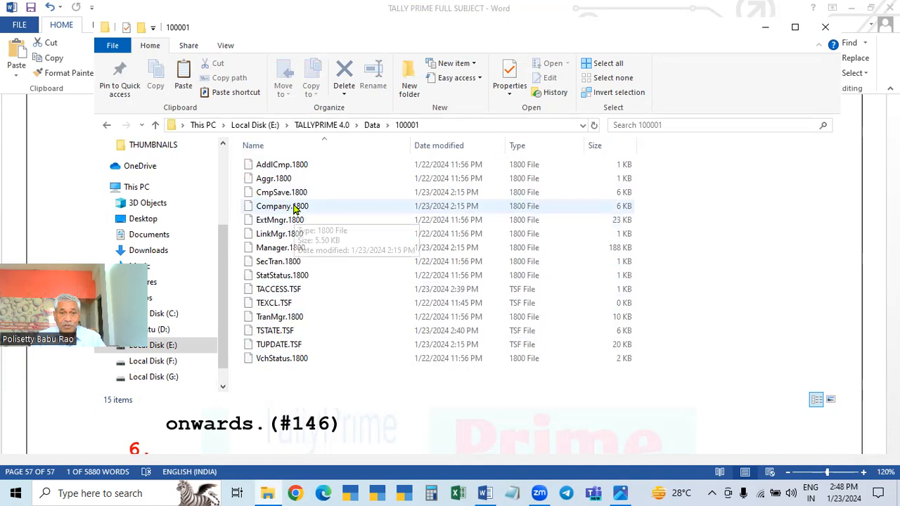
pyautogui.rightClick(358, 267)
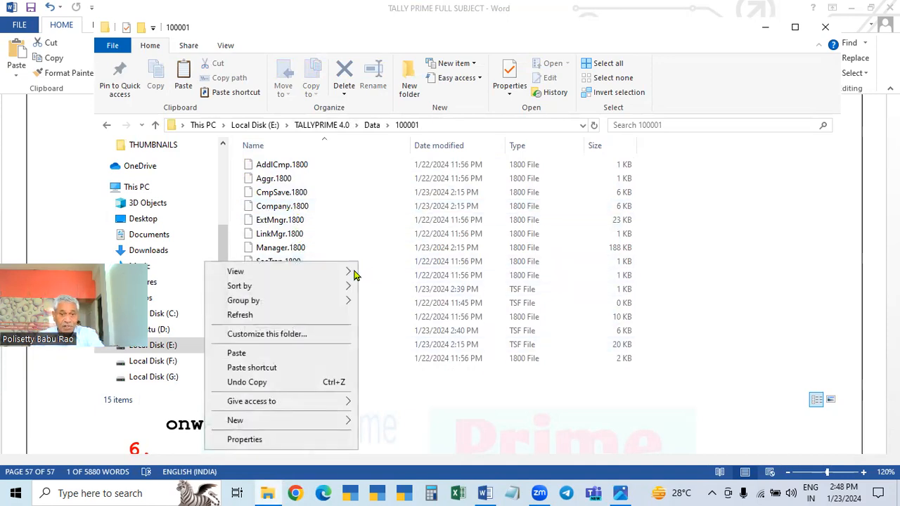
pyautogui.click(237, 355)
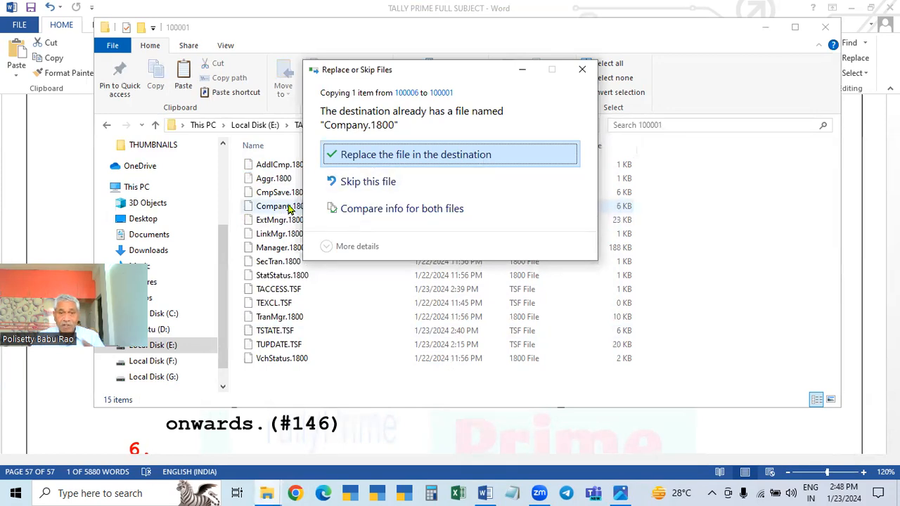
pyautogui.click(560, 151)
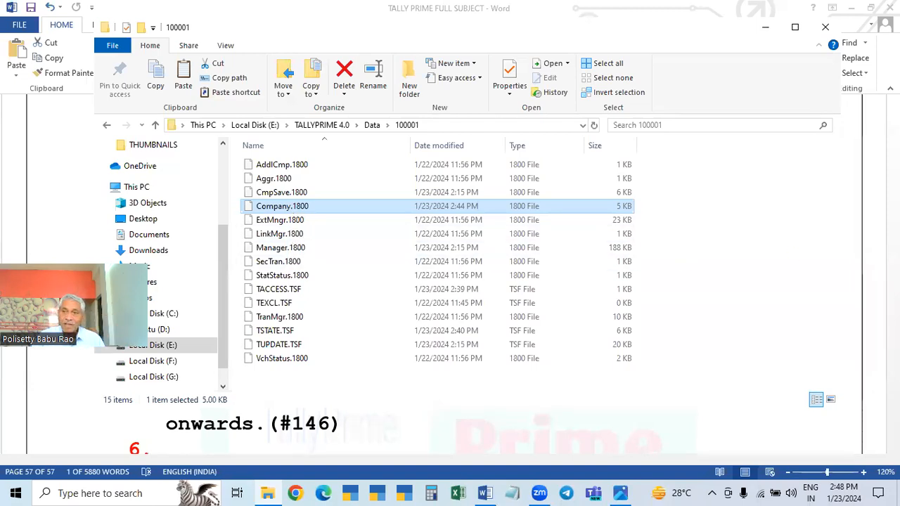
# Close Word and File Explorer, and relaunch TallyPrime 4.0 in Educational Mode without renewing the license
pyautogui.click(890, 8)
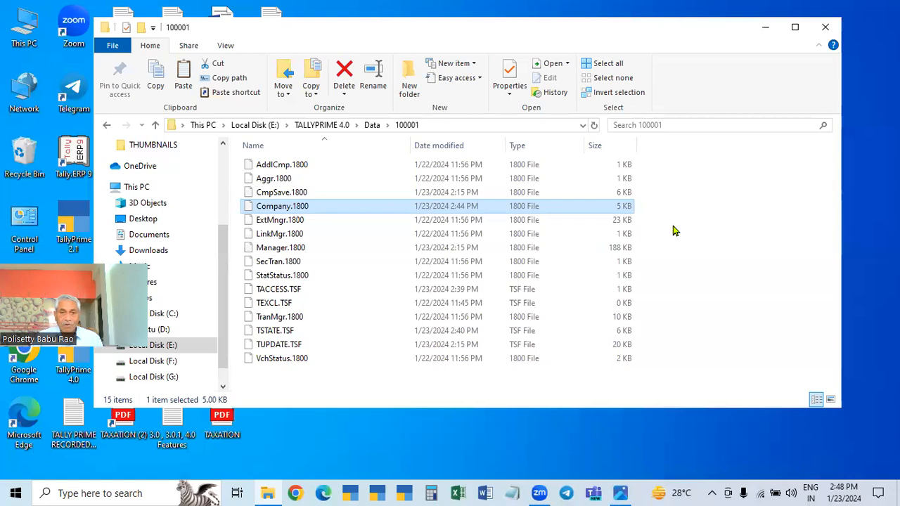
pyautogui.click(825, 27)
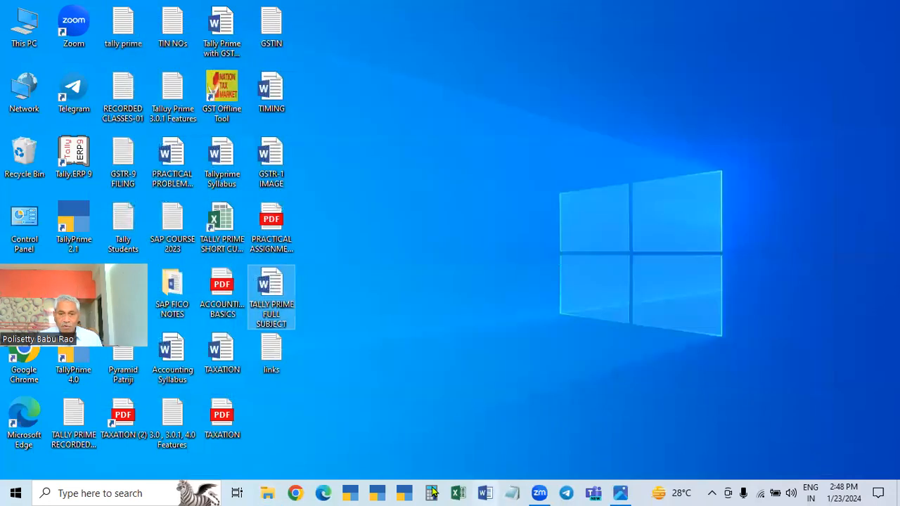
pyautogui.click(405, 494)
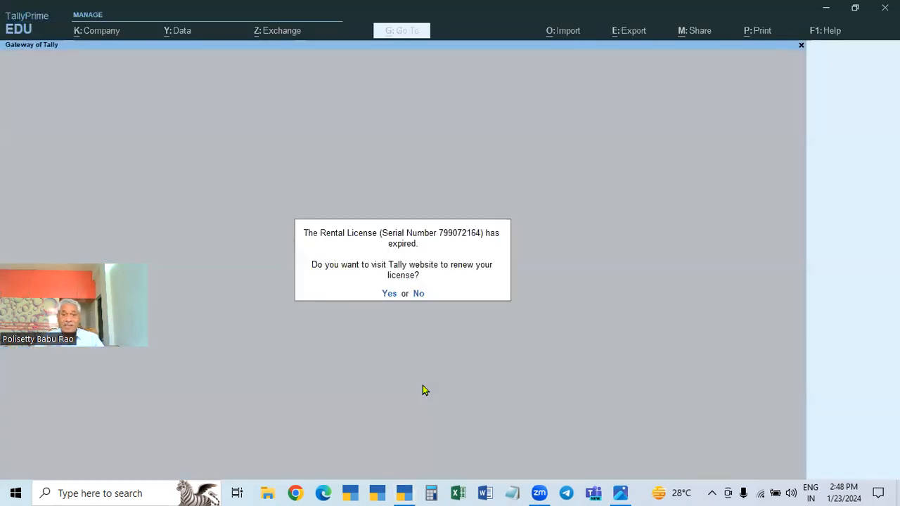
pyautogui.click(422, 295)
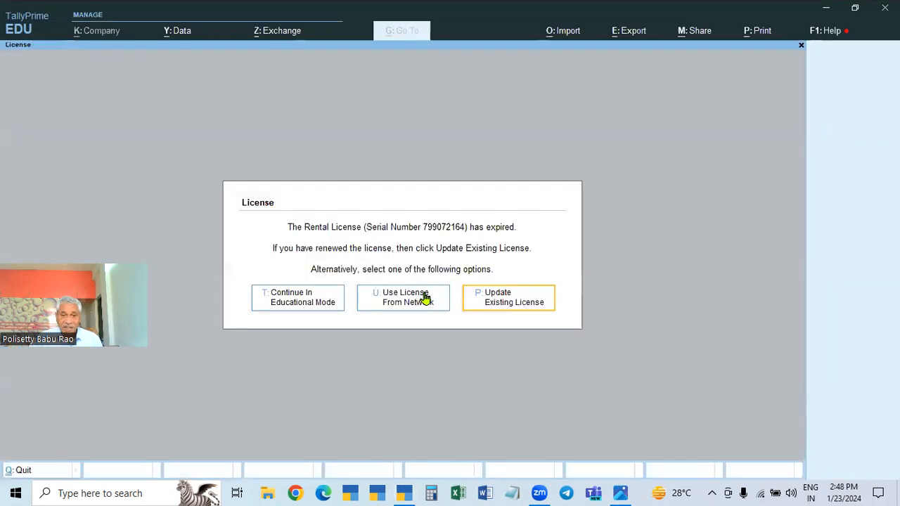
pyautogui.click(309, 309)
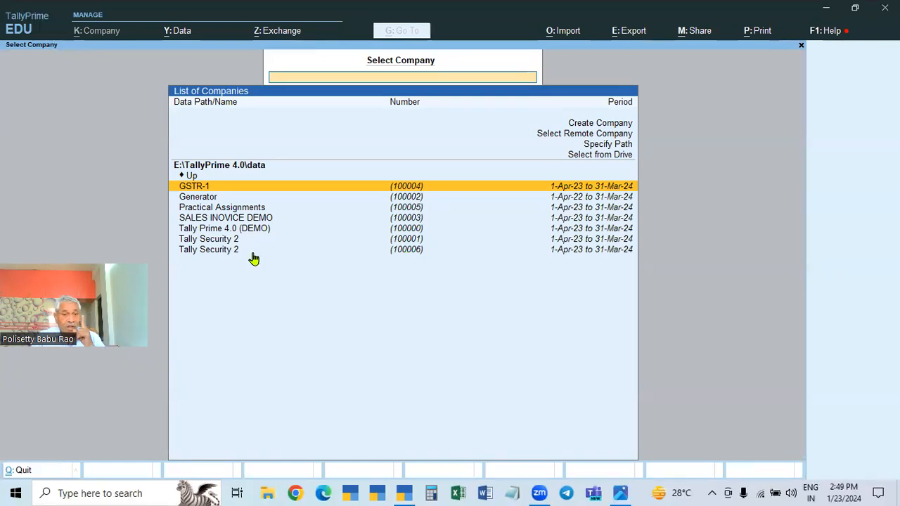
# Open the Tally Security 2 company stored in folder 100001 and check its company alteration details
pyautogui.click(412, 241)
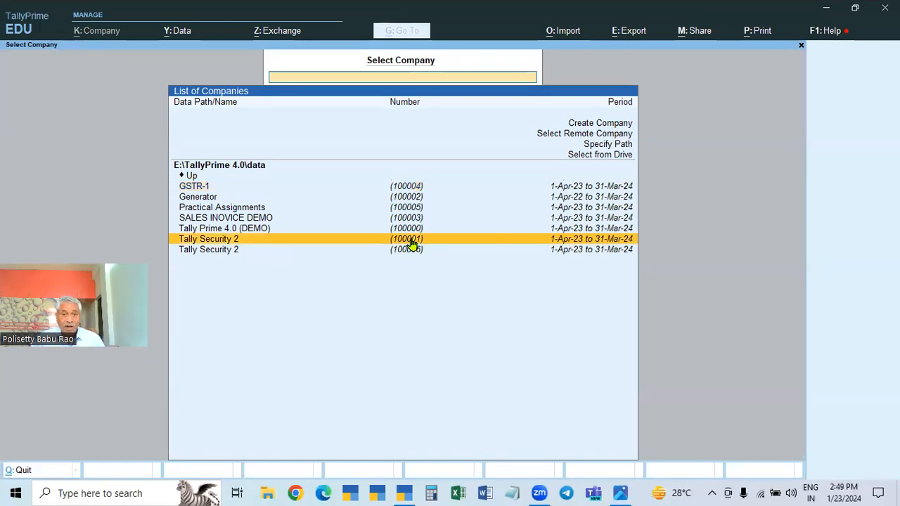
pyautogui.click(412, 241)
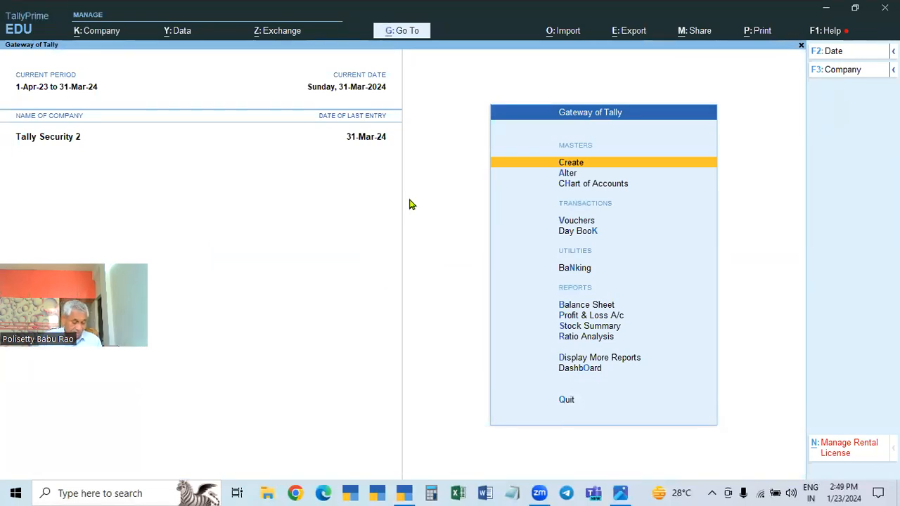
pyautogui.click(92, 34)
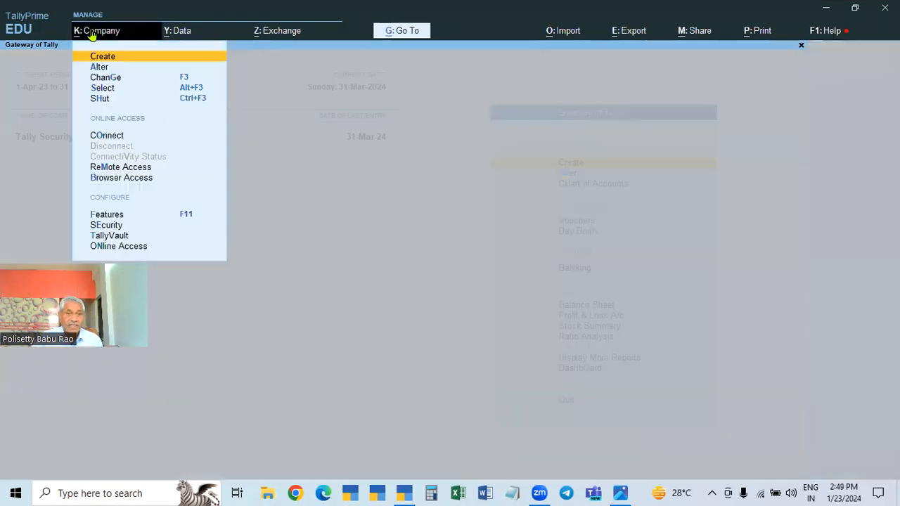
pyautogui.click(96, 67)
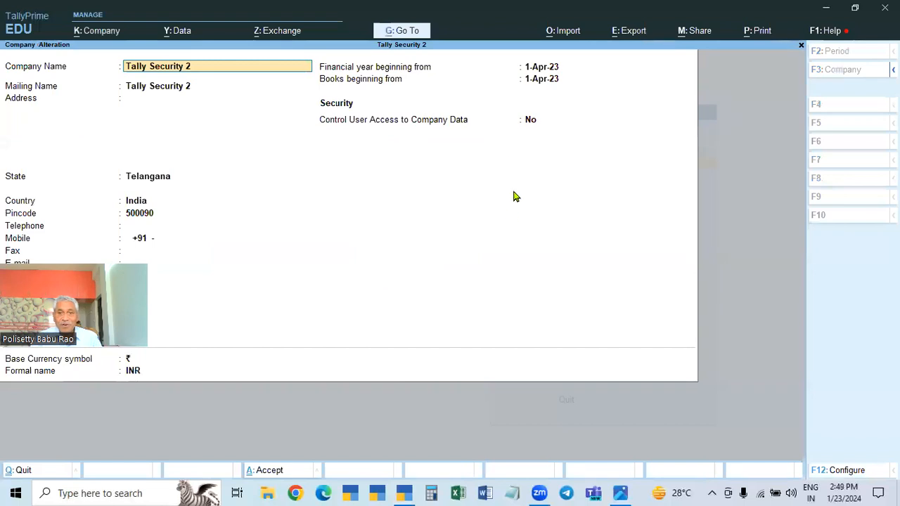
pyautogui.press('Escape')
pyautogui.press('Escape')
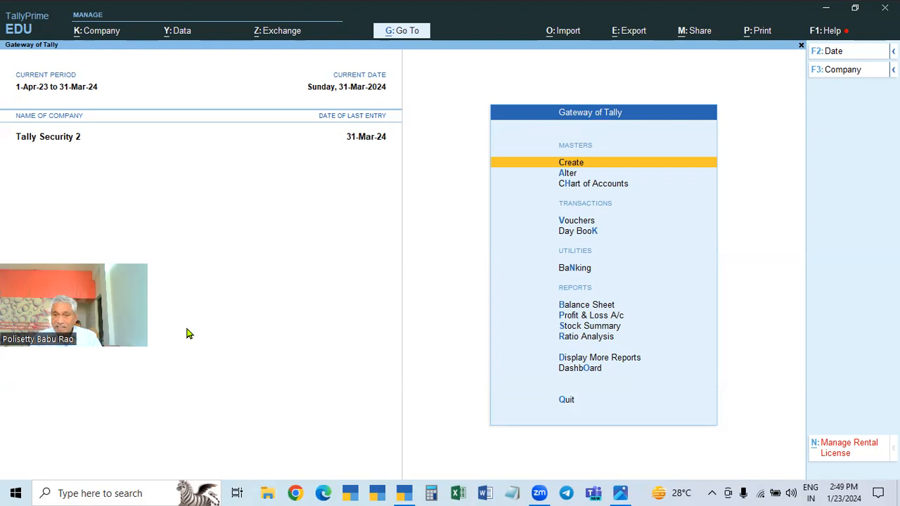
# In the company alteration of Tally Security 2, enable Control User Access to Company Data with the administrator username admin
pyautogui.click(96, 32)
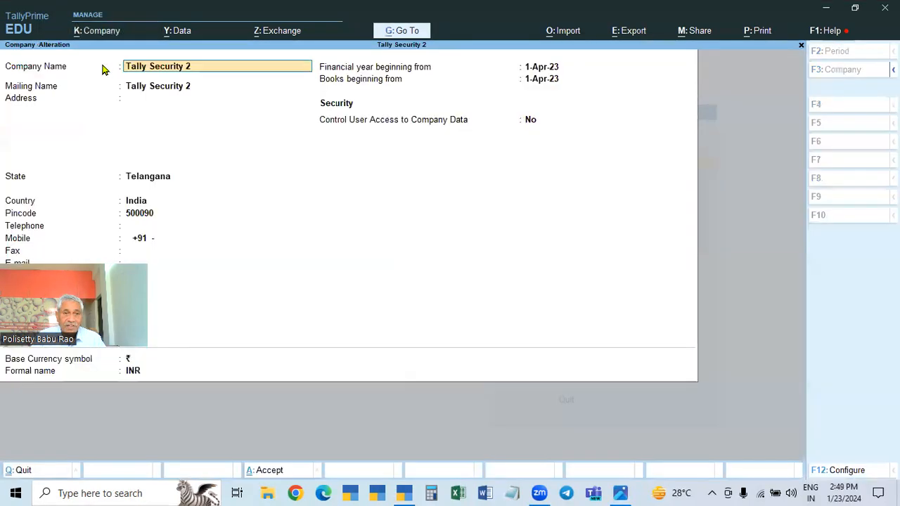
pyautogui.click(101, 68)
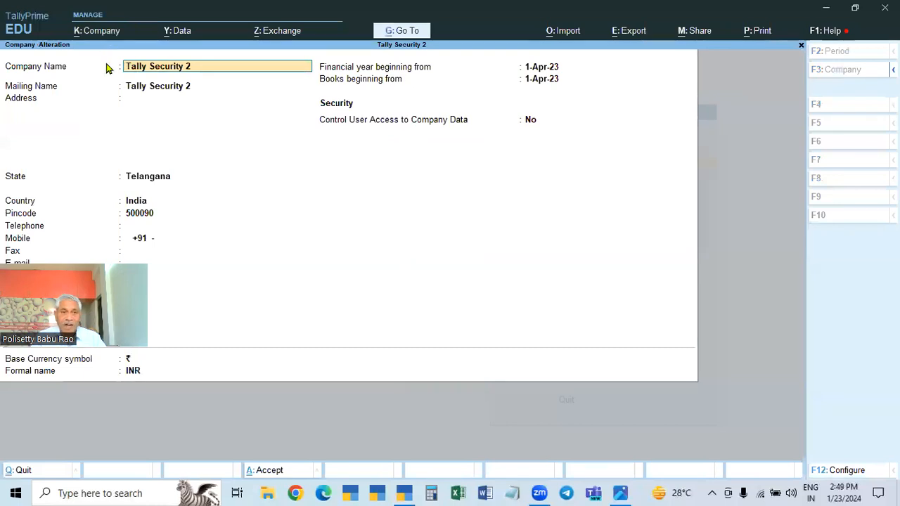
pyautogui.click(529, 122)
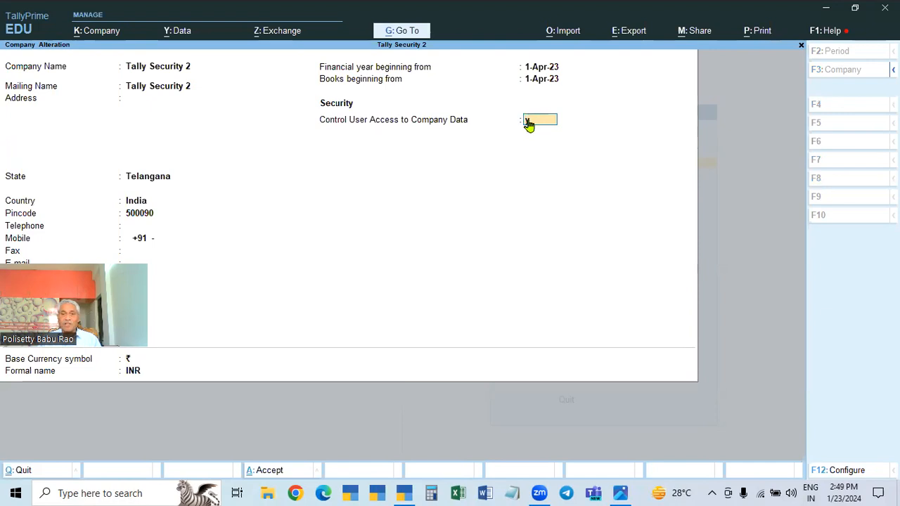
pyautogui.write('yadmin')
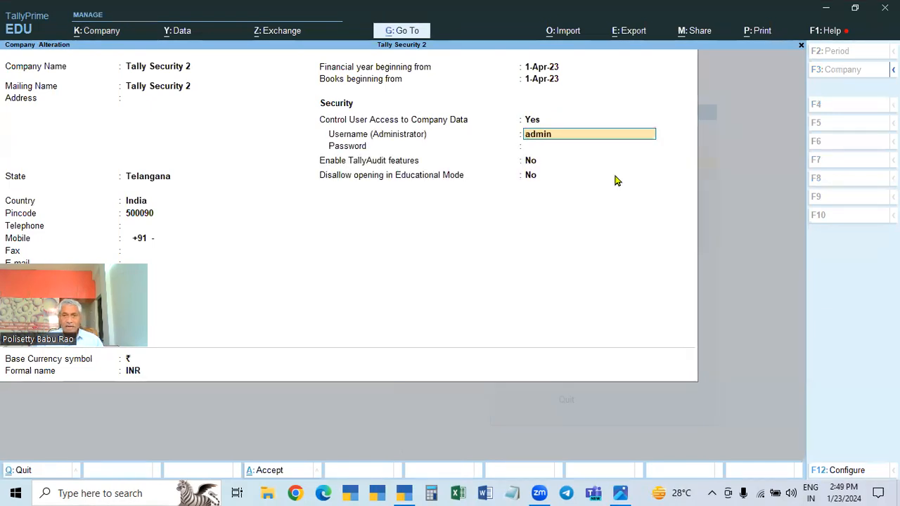
pyautogui.press('Return')
# Enter and confirm the administrator password, keep the remaining company details as they are, and save the alteration
pyautogui.write('a')
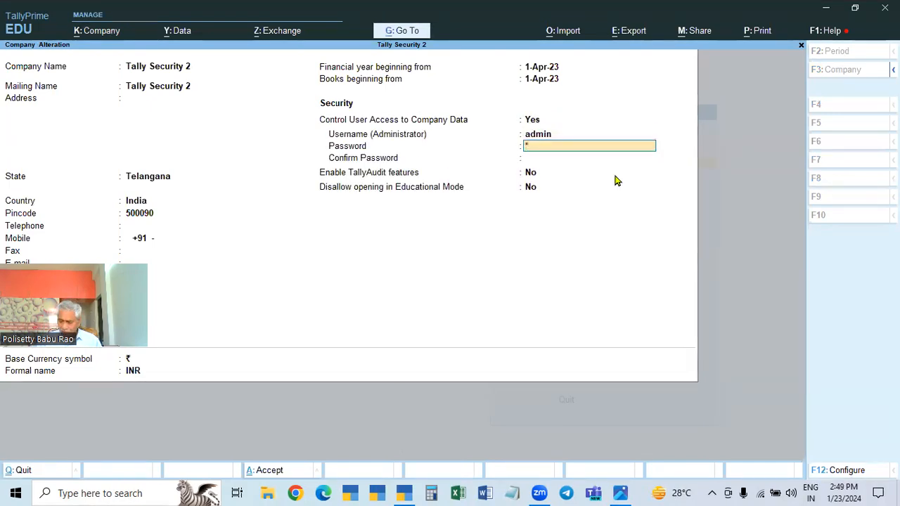
pyautogui.press('BackSpace')
pyautogui.write('abc')
pyautogui.press('Return')
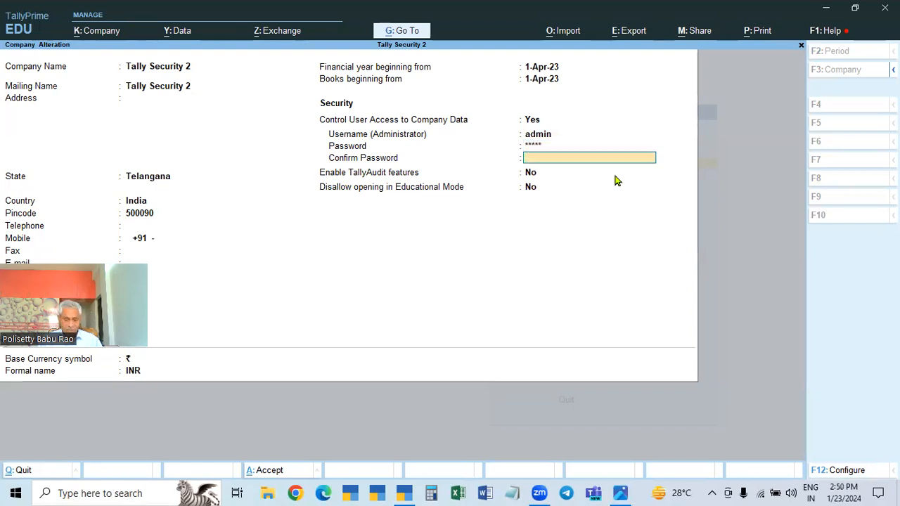
pyautogui.press('Return')
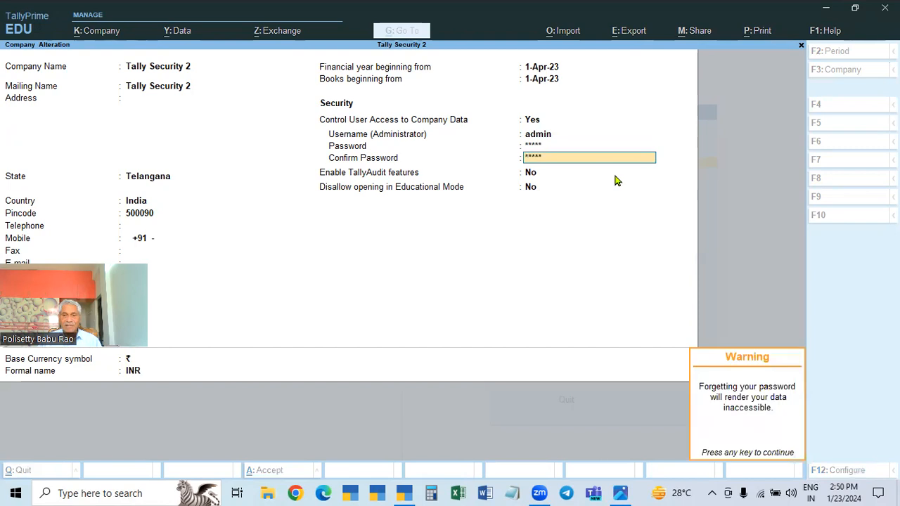
pyautogui.press('Return')
pyautogui.press('Return')
pyautogui.press('Return')
pyautogui.press('Return')
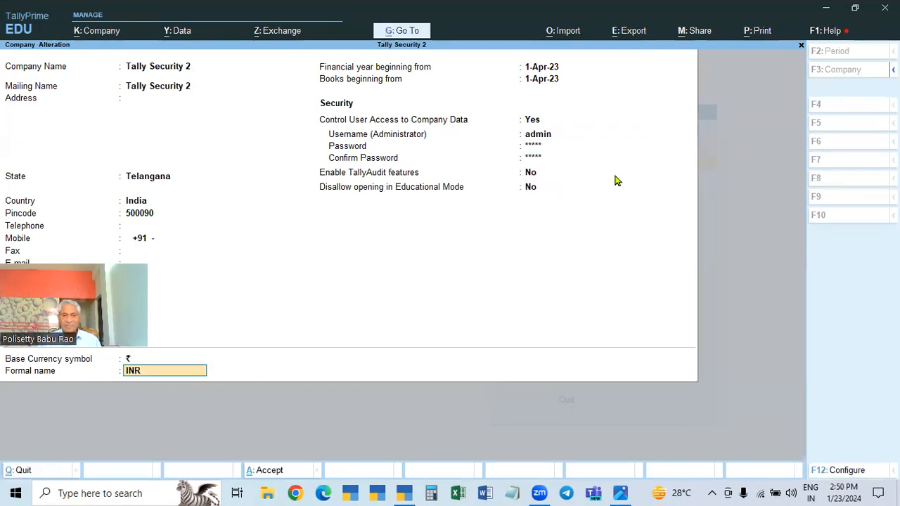
pyautogui.press('Return')
pyautogui.press('Return')
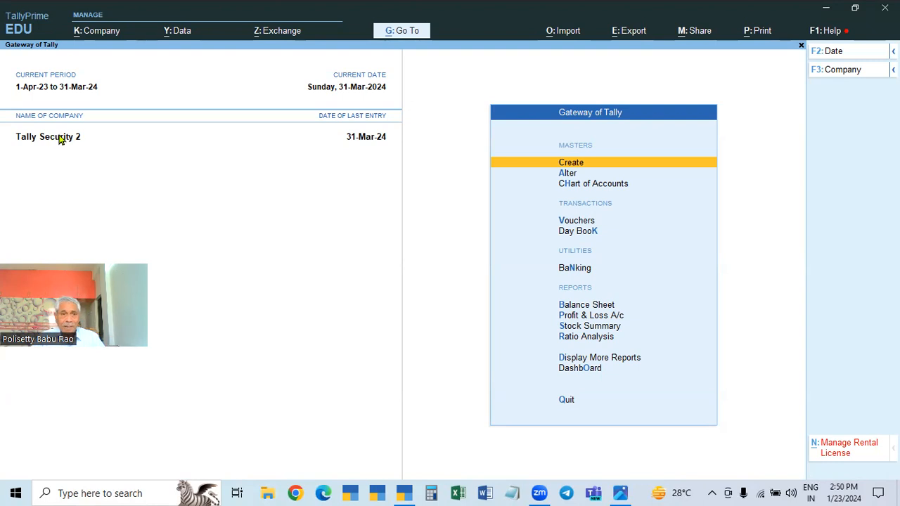
# Rename the Tally Security 2 company and its mailing name to Tally Security, keeping the other details, and save the alteration
pyautogui.click(99, 31)
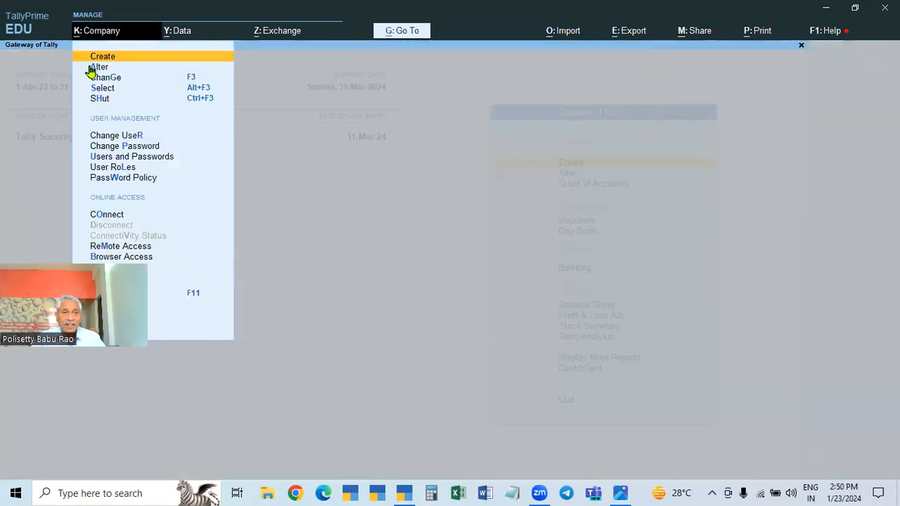
pyautogui.click(93, 67)
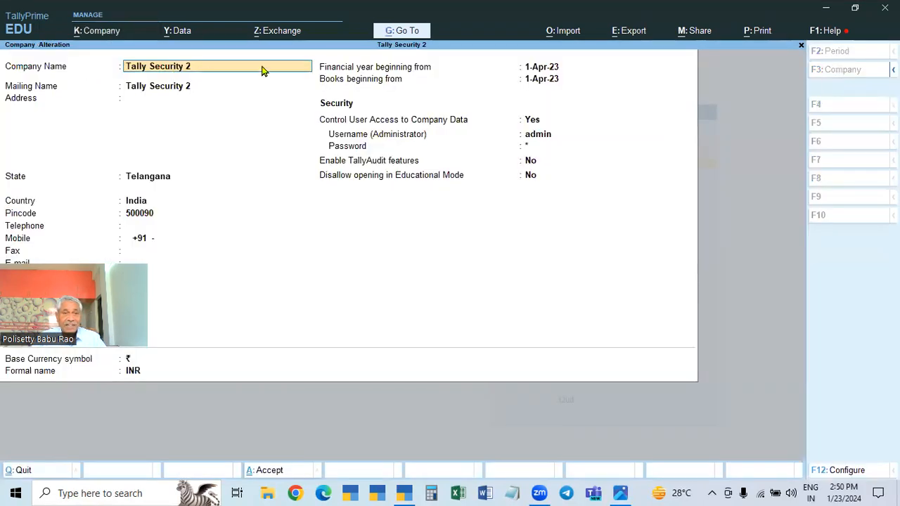
pyautogui.press('BackSpace')
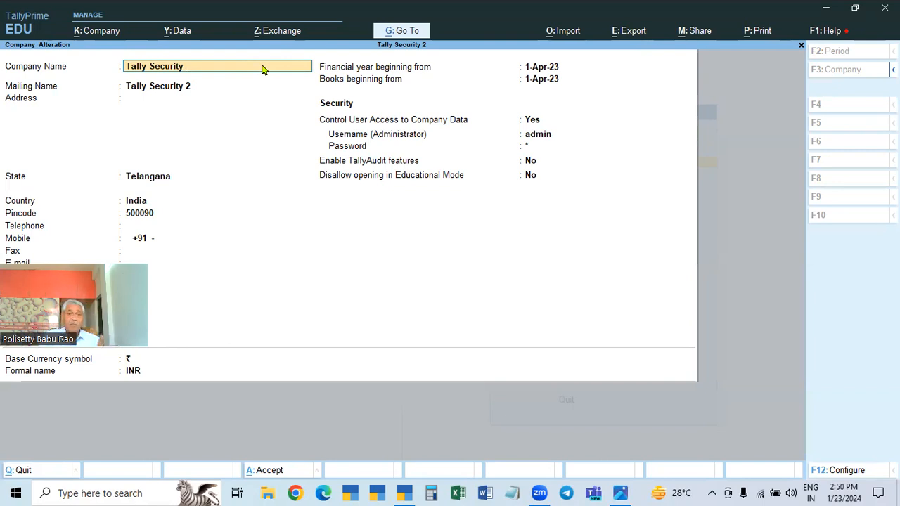
pyautogui.press('Return')
pyautogui.press('Return')
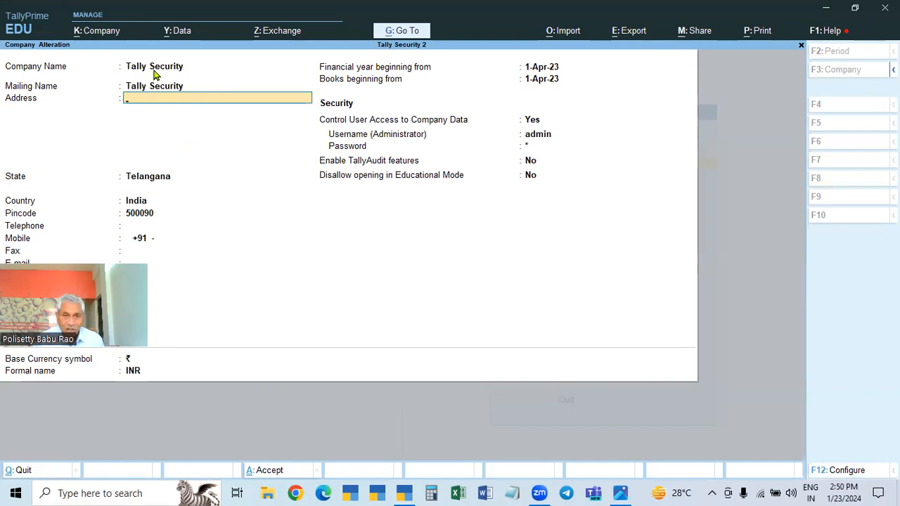
pyautogui.press('Return')
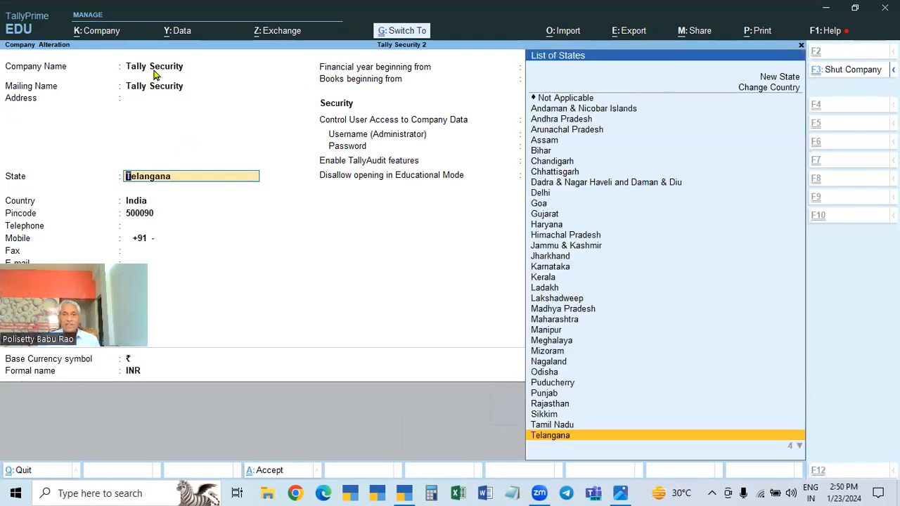
pyautogui.hotkey('ctrl', 'a')
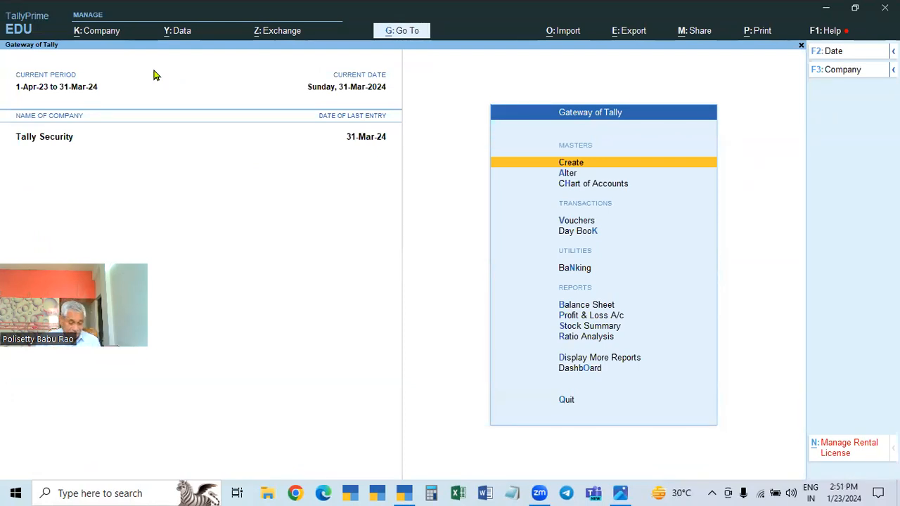
# Shut the current company and reopen Tally Security (100001), logging in with the username admin and the administrator password
pyautogui.hotkey('ctrl', 'F3')
pyautogui.press('Return')
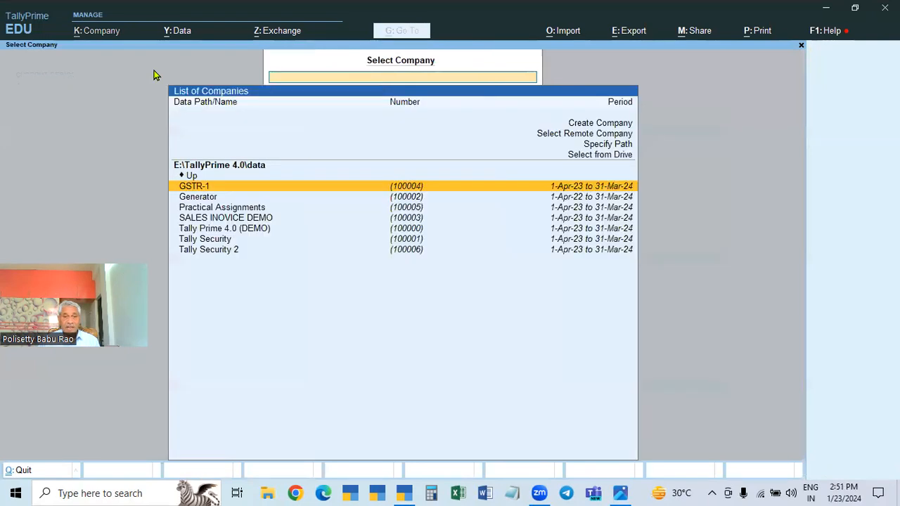
pyautogui.click(208, 244)
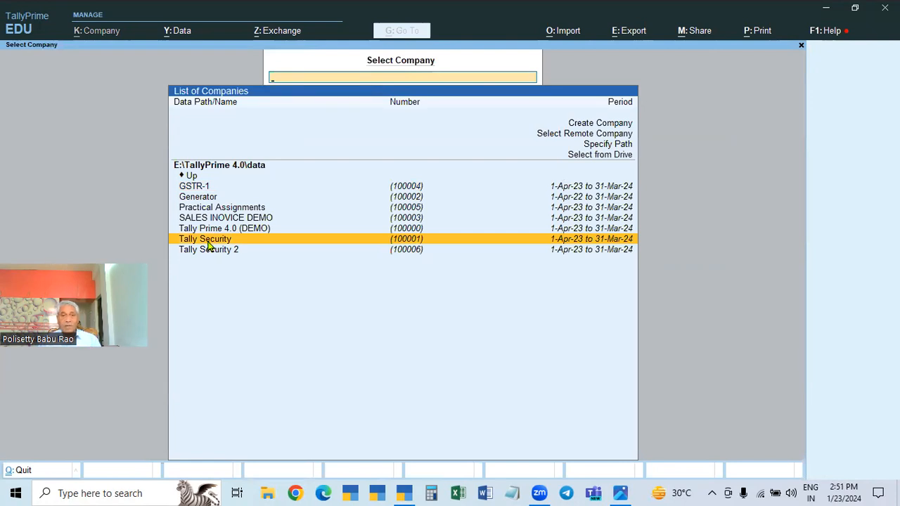
pyautogui.click(208, 244)
pyautogui.write('admin')
pyautogui.press('Return')
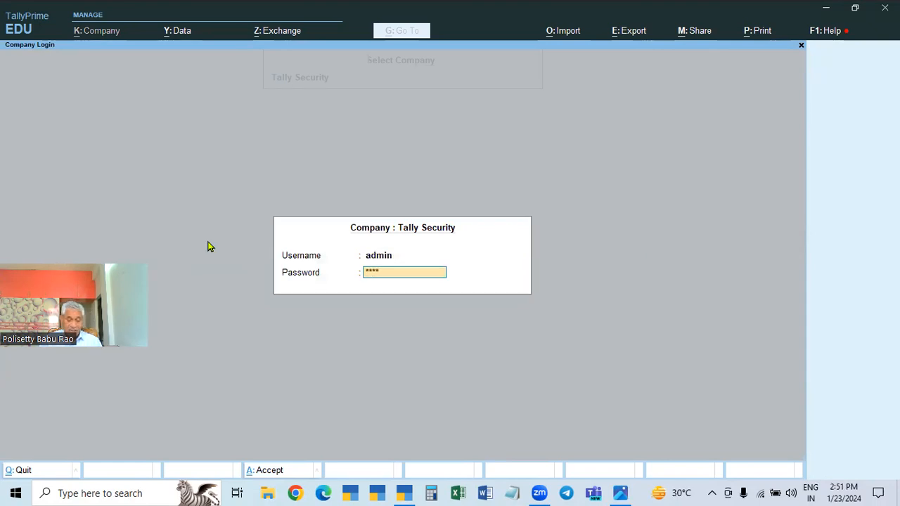
pyautogui.press('Return')
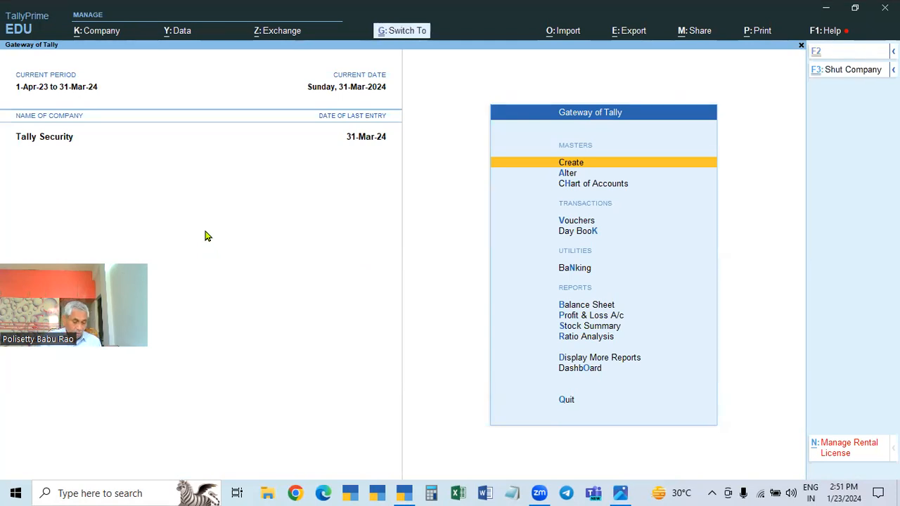
# Shut Tally Security and open the company Tally Security 2 stored under number 100006
pyautogui.hotkey('ctrl', 'F3')
pyautogui.press('Return')
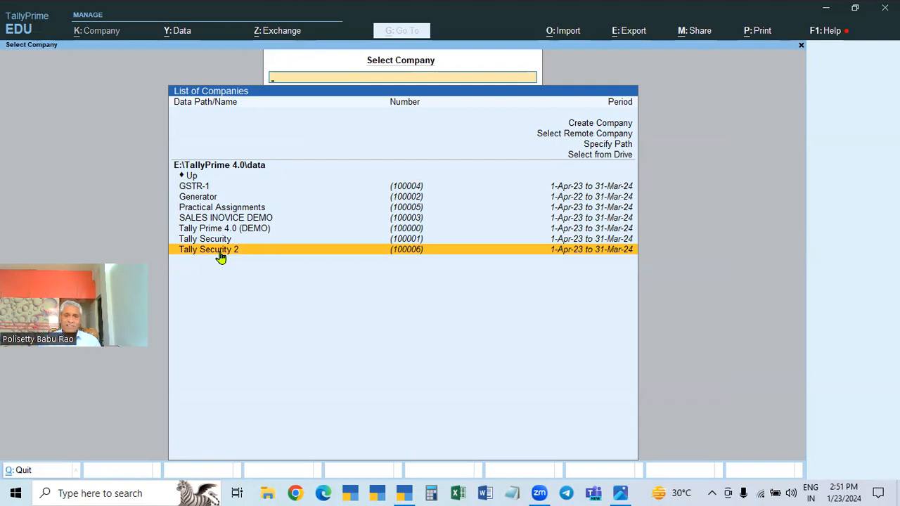
pyautogui.click(220, 251)
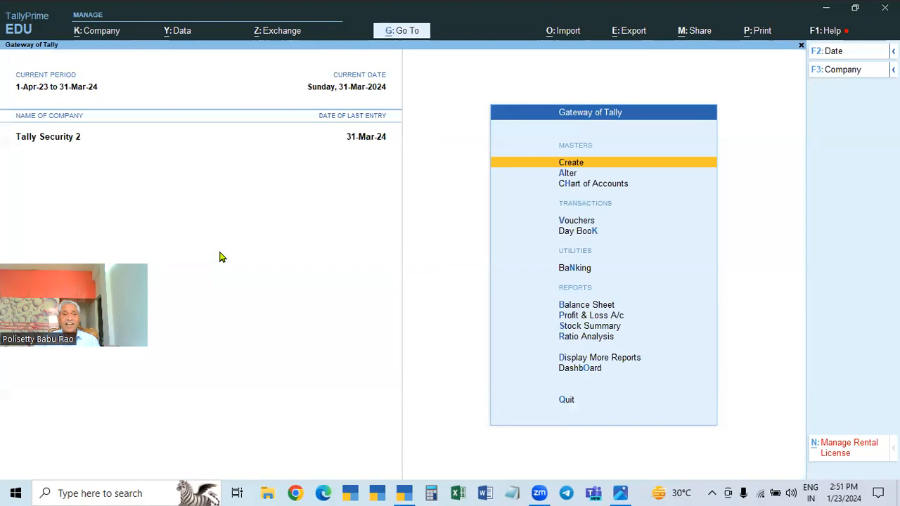
# Delete the Tally Security 2 company from its company alteration and confirm the deletion
pyautogui.click(90, 39)
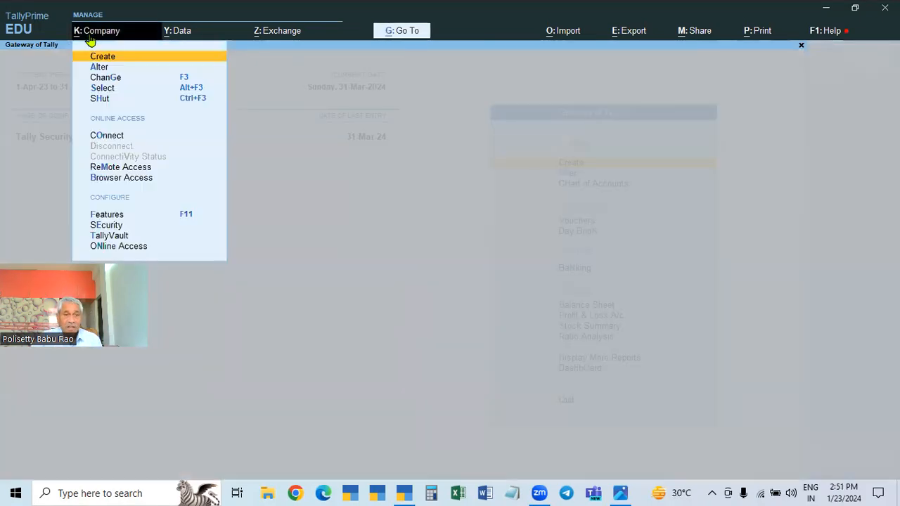
pyautogui.click(99, 67)
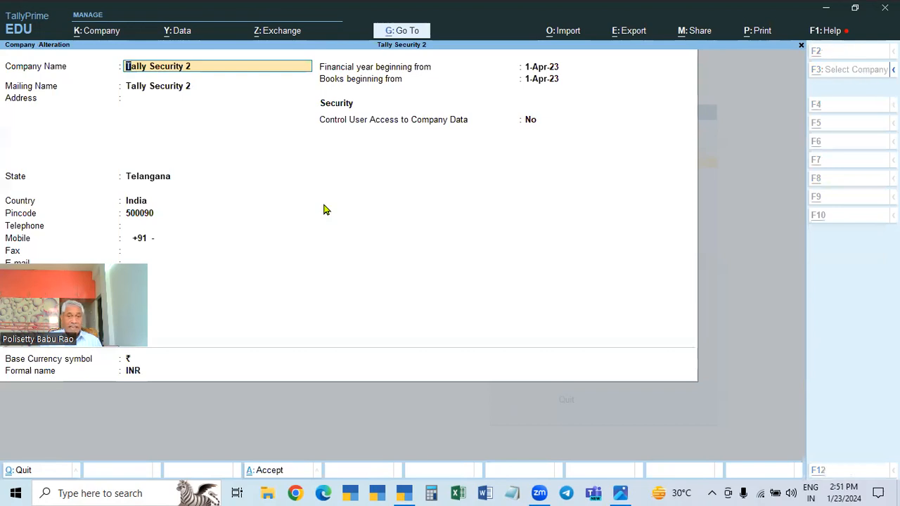
pyautogui.hotkey('alt', 'd')
pyautogui.press('y')
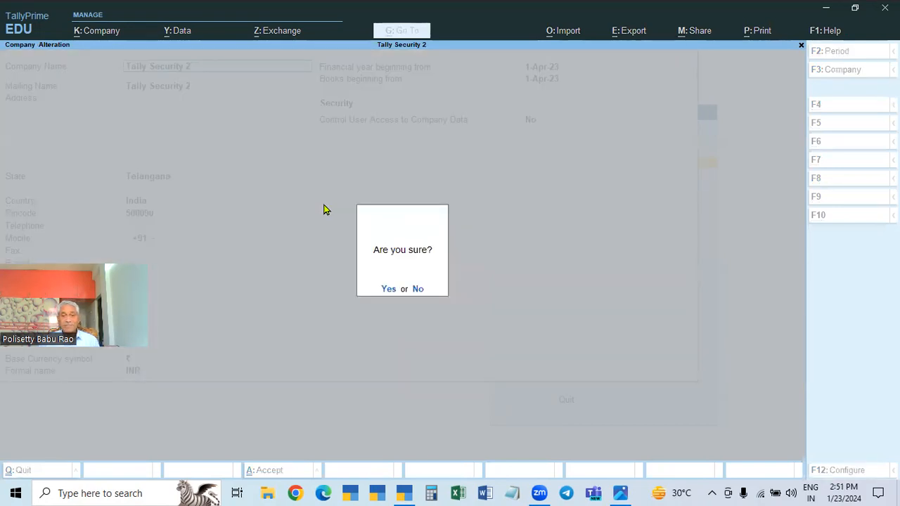
pyautogui.press('y')
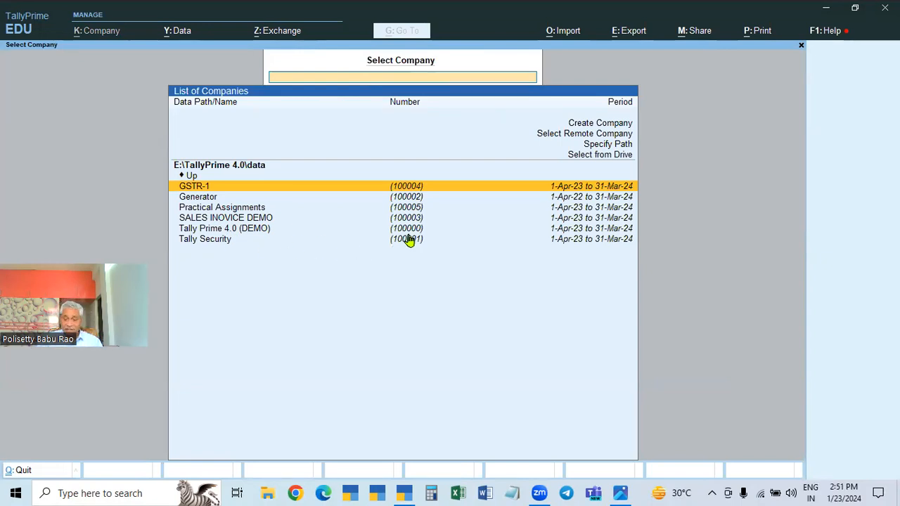
# Open the Tally Security company and log in with the username ADMIN and the administrator password
pyautogui.press('Down')
pyautogui.press('Down')
pyautogui.press('Down')
pyautogui.press('Down')
pyautogui.press('Down')
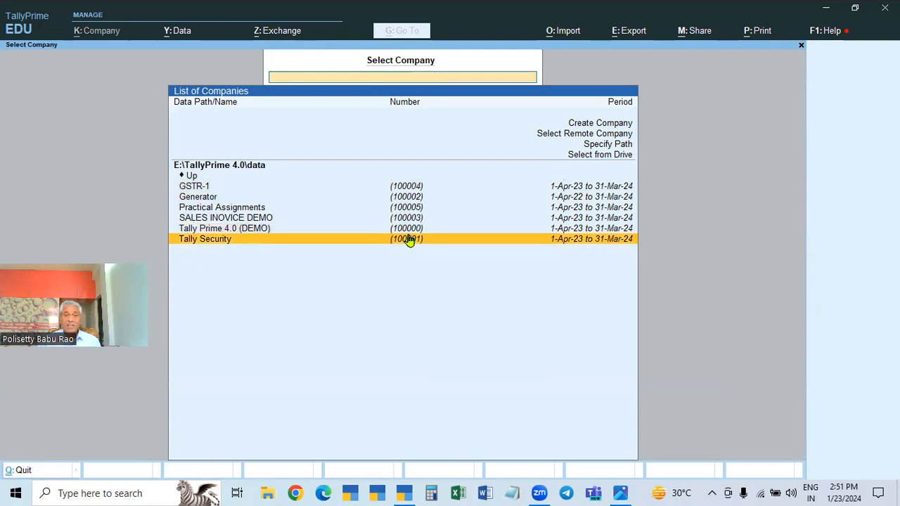
pyautogui.press('Return')
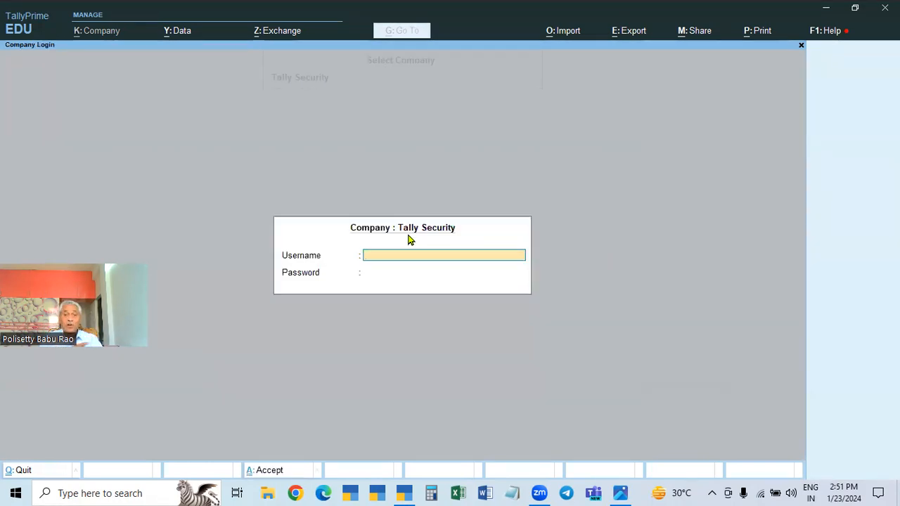
pyautogui.write('ad')
pyautogui.press('BackSpace')
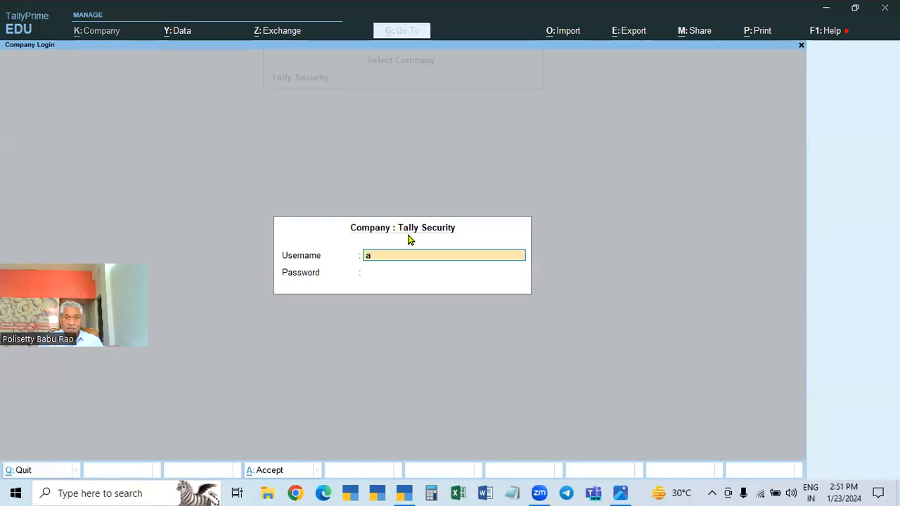
pyautogui.press('BackSpace')
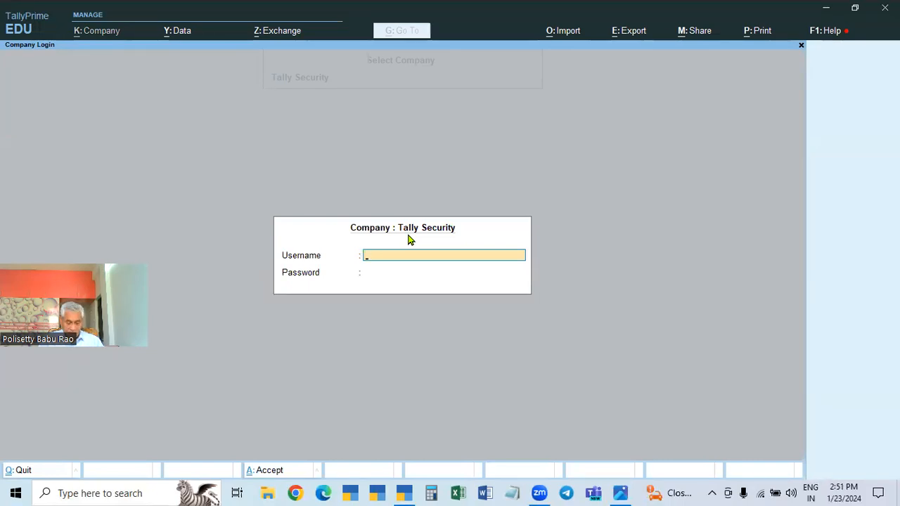
pyautogui.write('ADMIN')
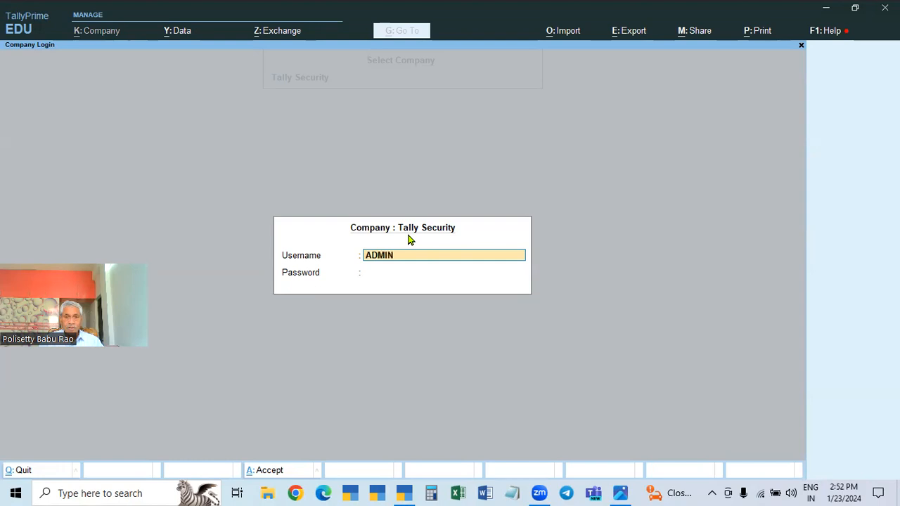
pyautogui.press('Return')
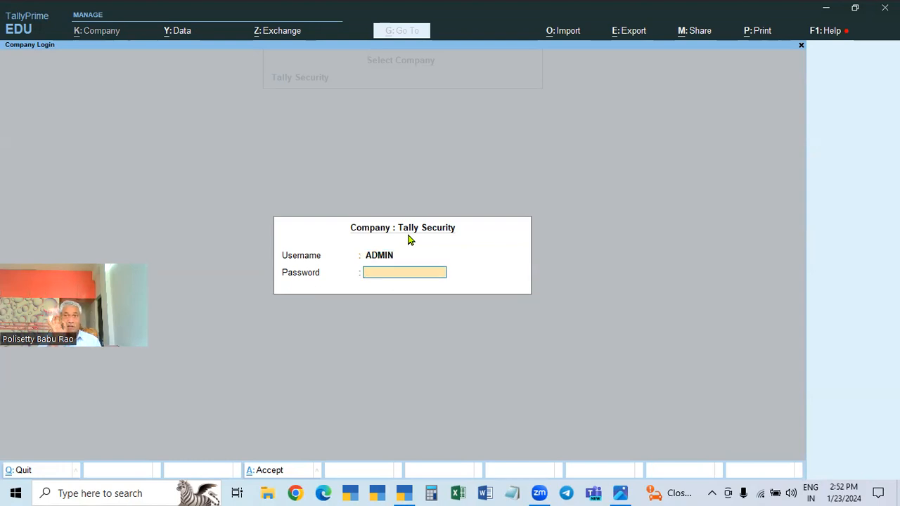
pyautogui.write('****')
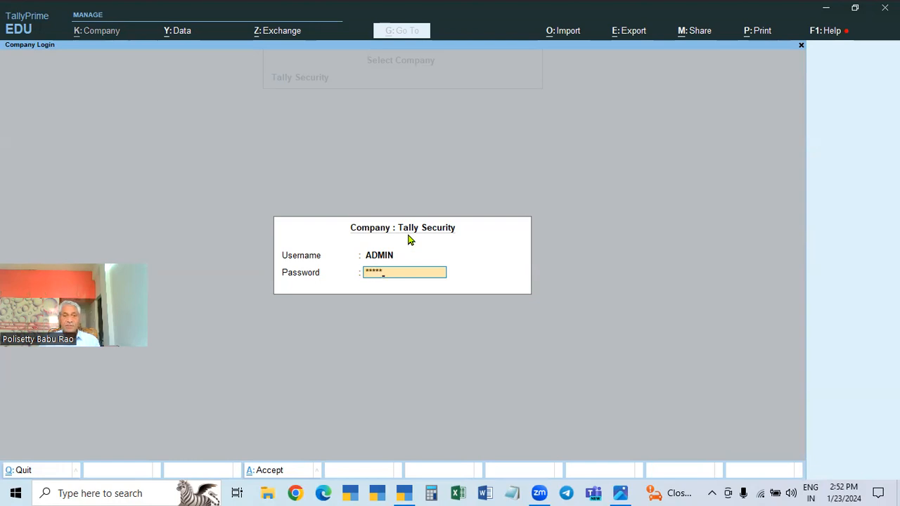
pyautogui.press('Return')
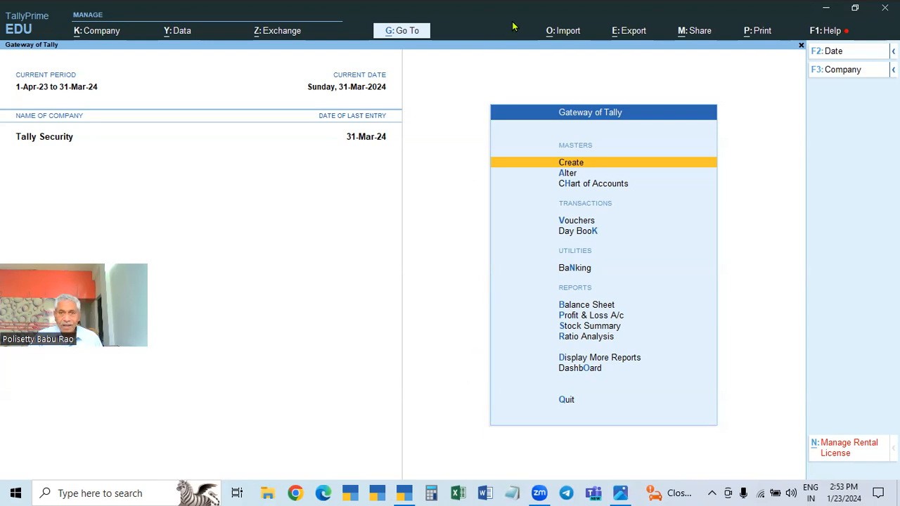
# Switch to Word, open the TALLY PRIME FULL SUBJECT document, and review the numbered topic list on its last page
pyautogui.click(485, 492)
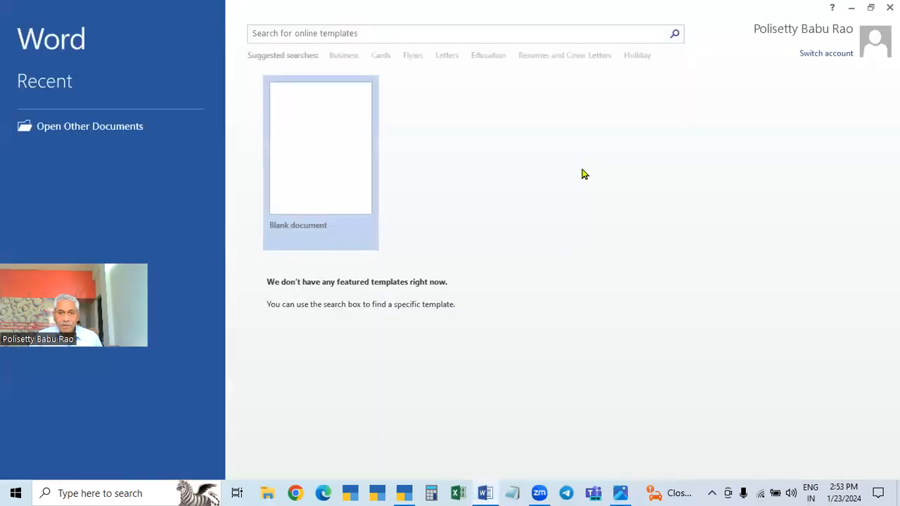
pyautogui.click(127, 111)
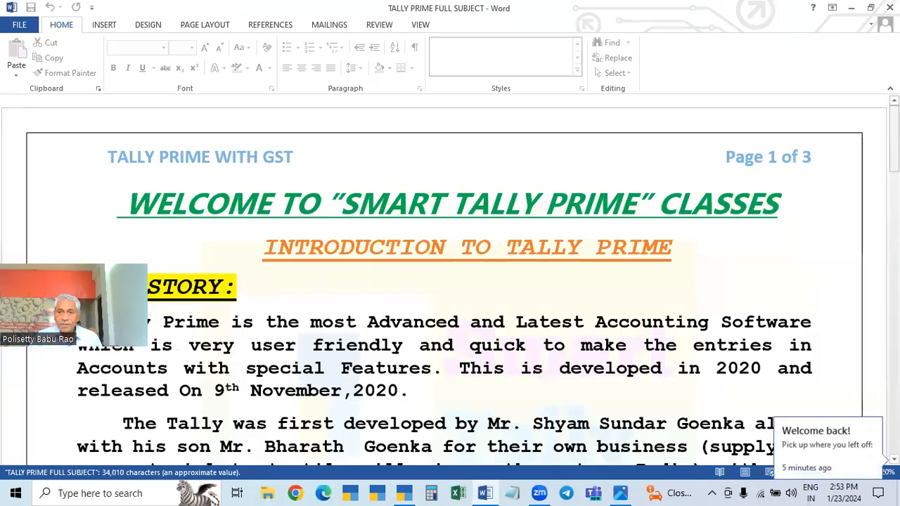
pyautogui.moveTo(894, 111); pyautogui.dragTo(894, 437)
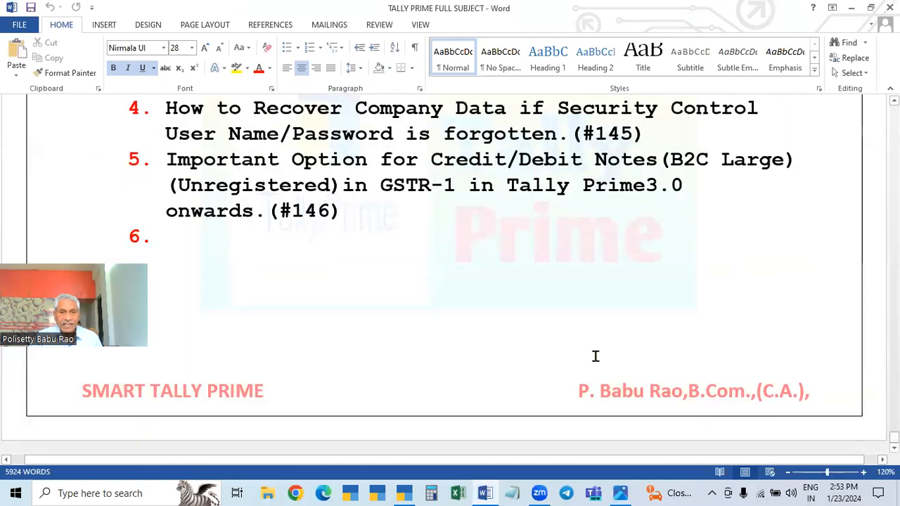
pyautogui.scroll(3, 581, 352)
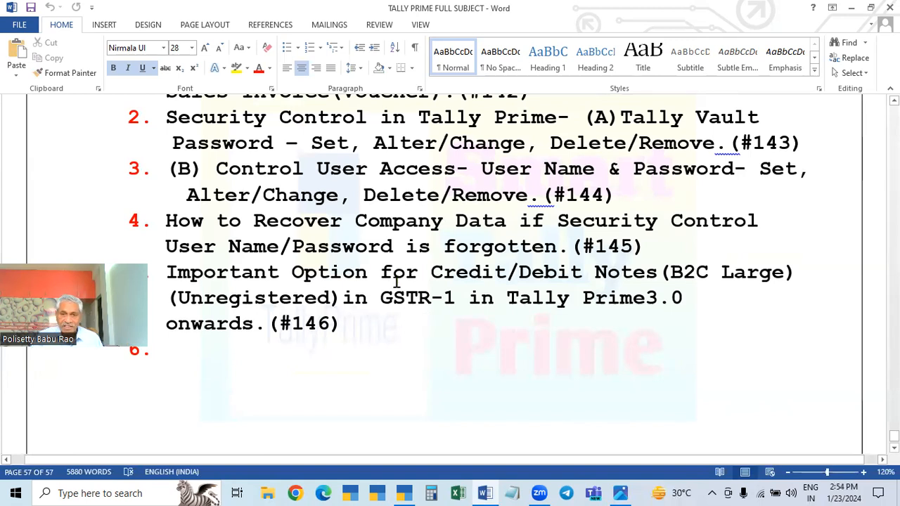
pyautogui.scroll(1, 393, 356)
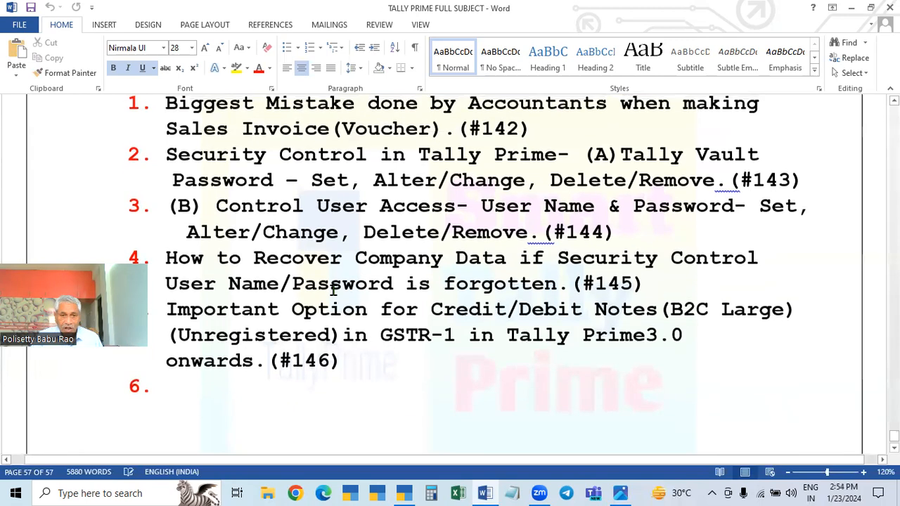